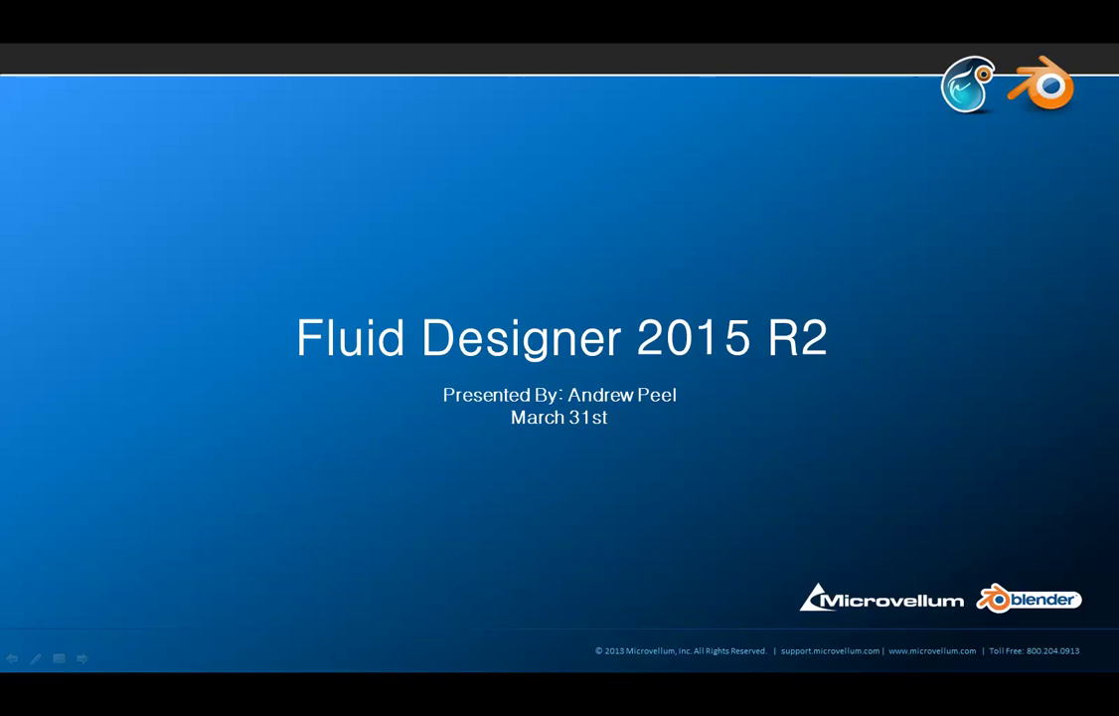
key(Right)
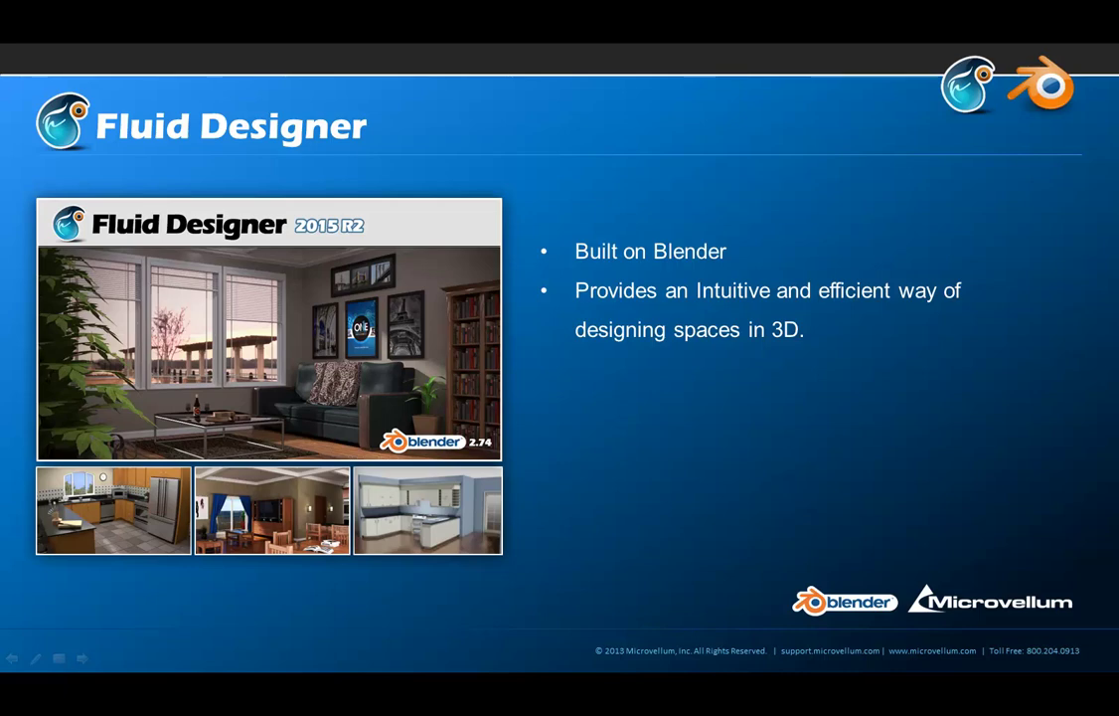
key(Right)
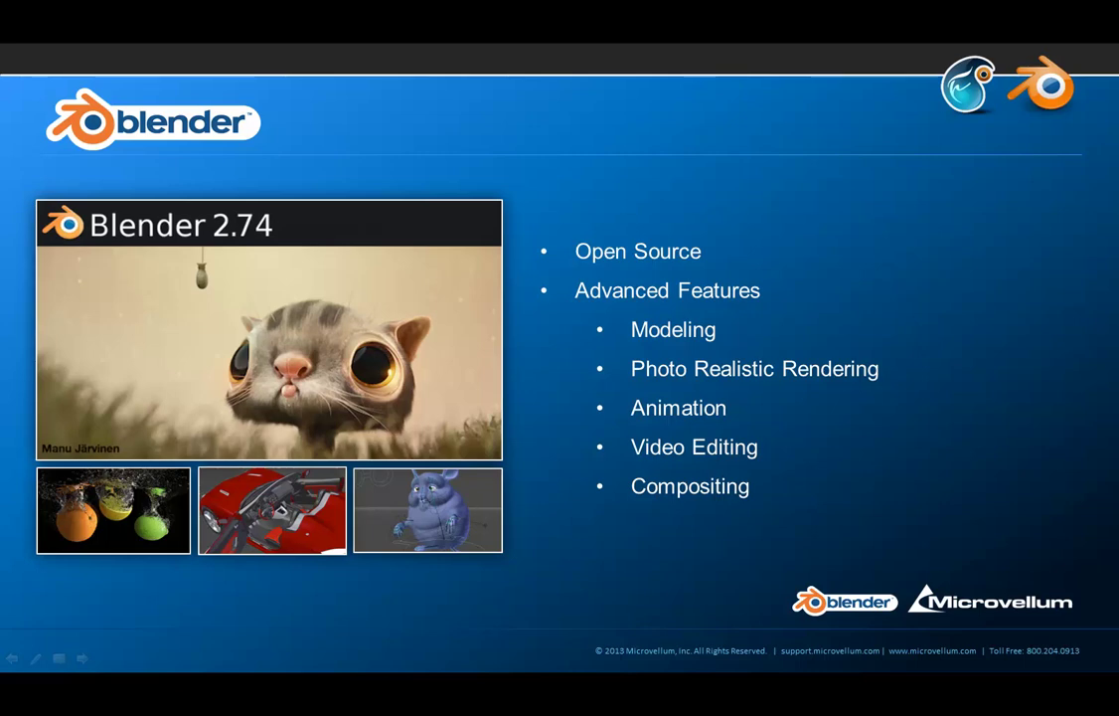
key(Right)
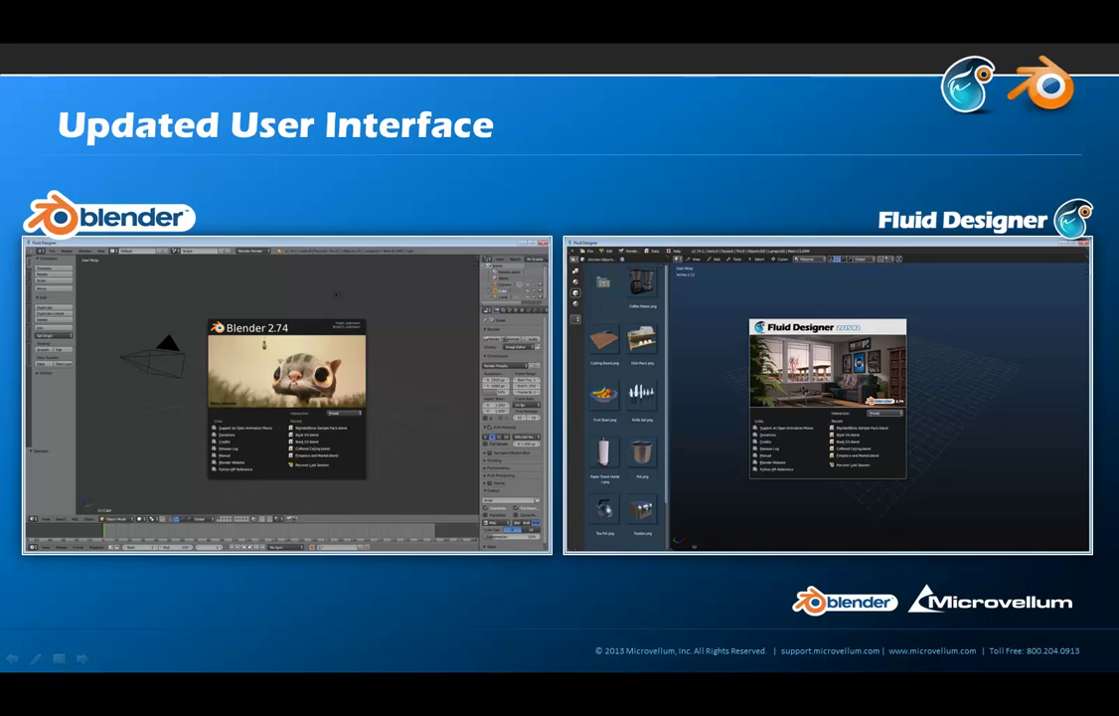
key(Right)
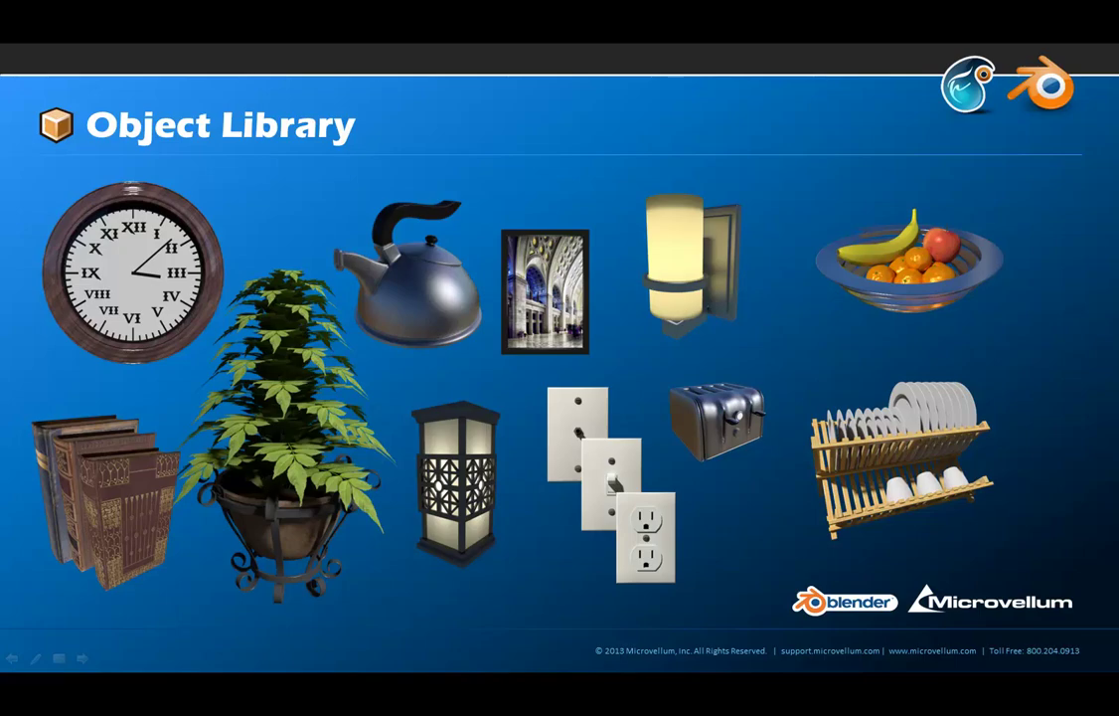
key(Right)
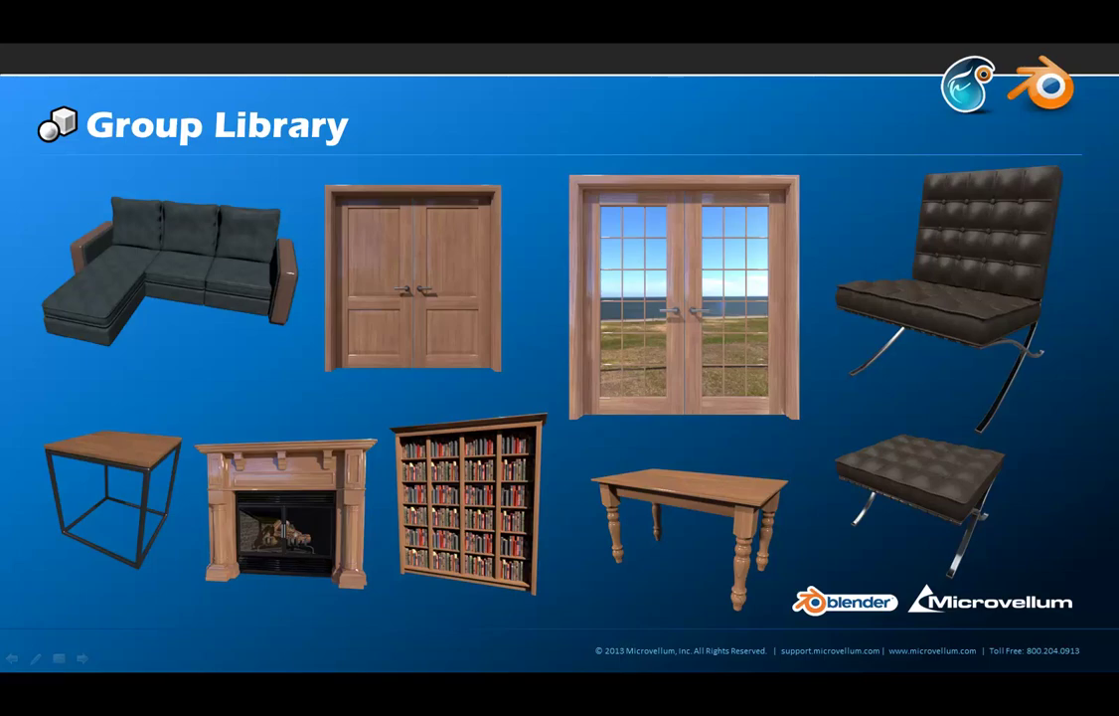
key(Right)
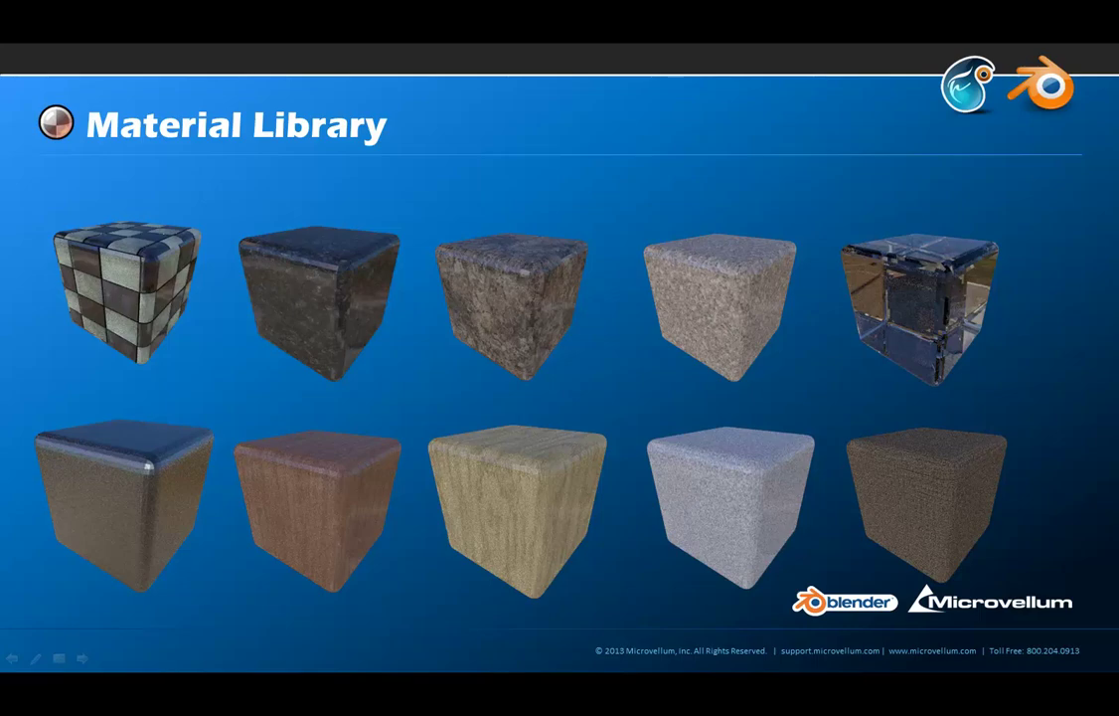
key(Right)
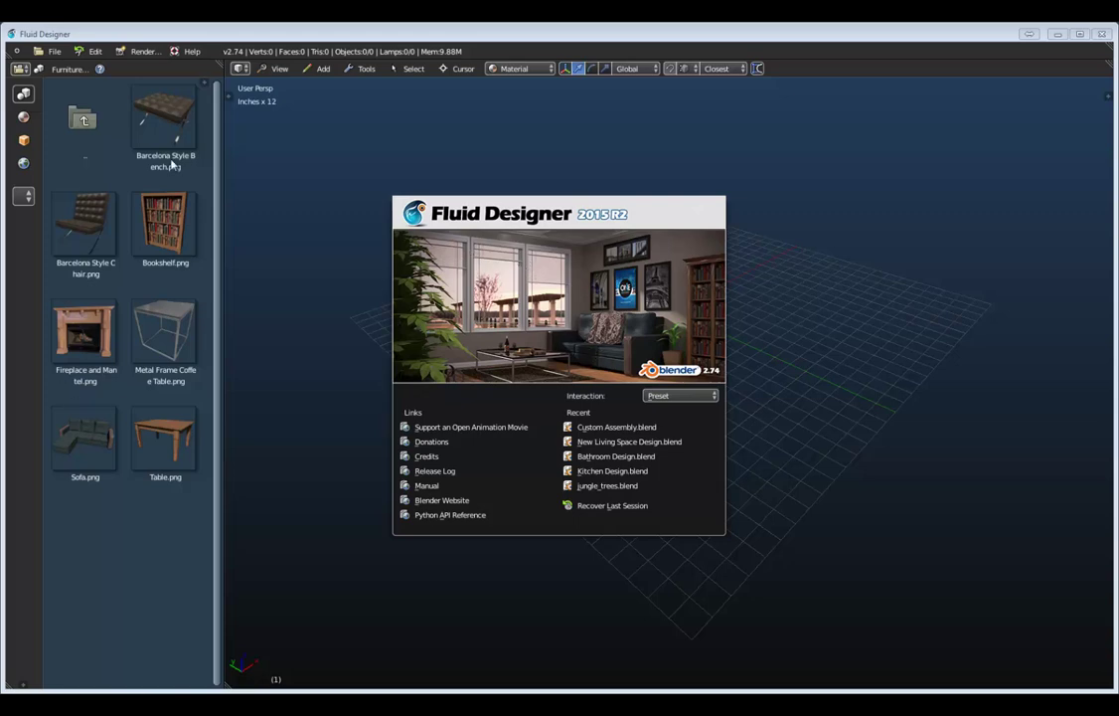
- Widen the library list until the library names show, and look through the Material and Object libraries
click(271, 204)
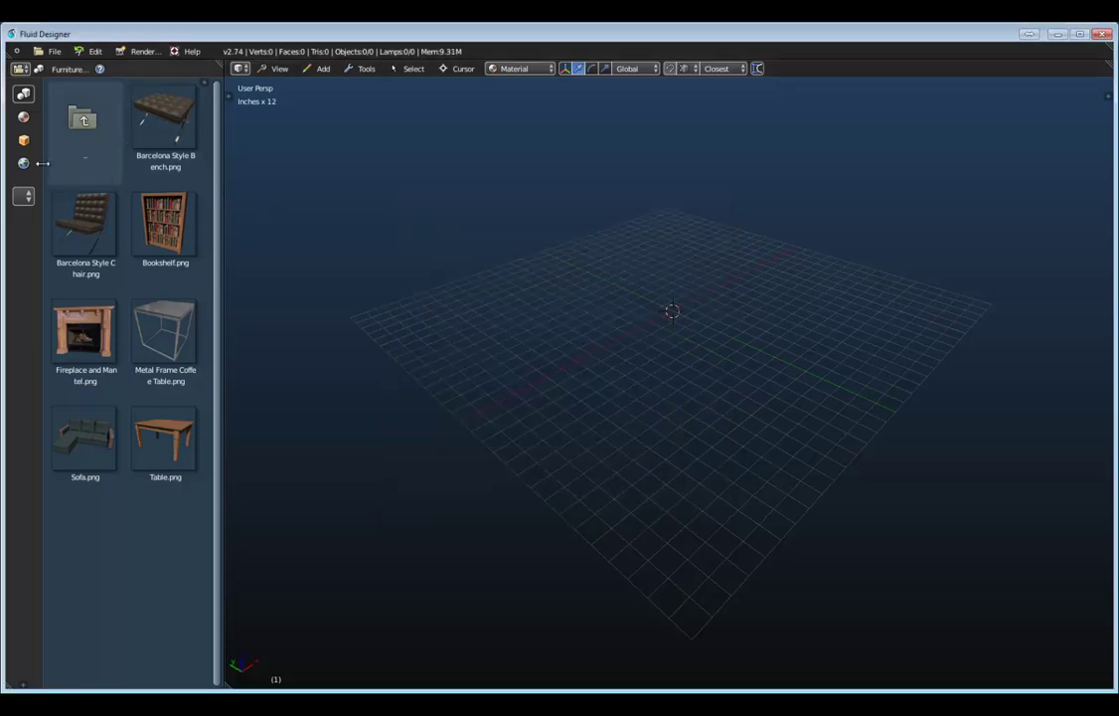
drag(44, 162, 133, 165)
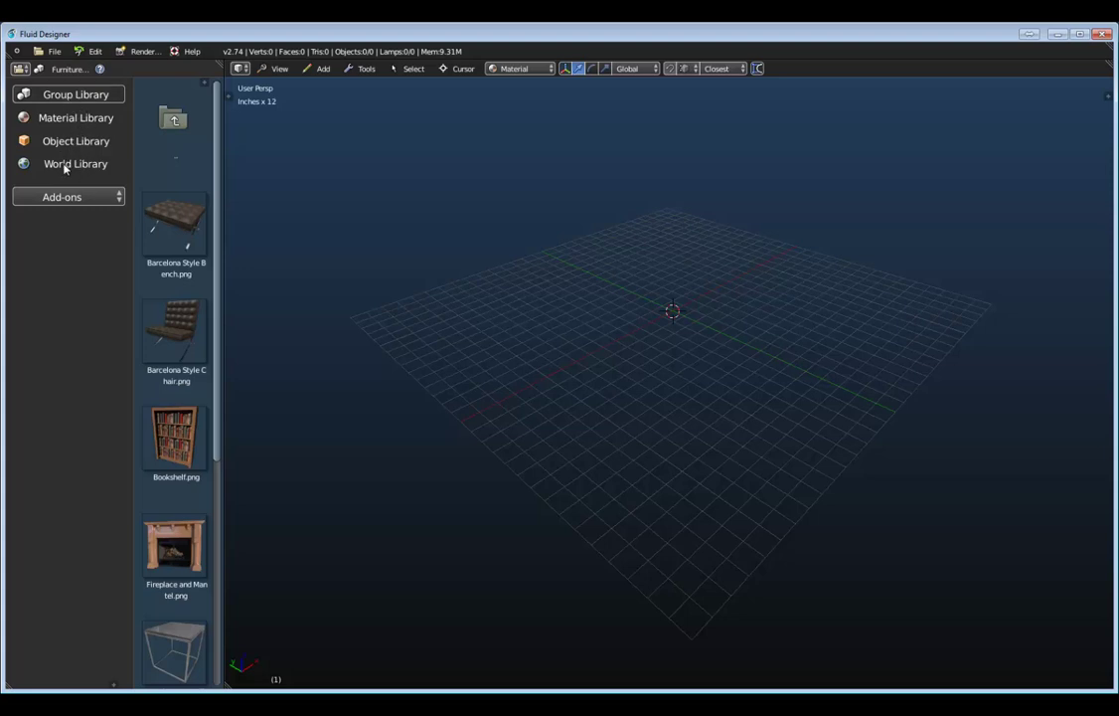
click(75, 118)
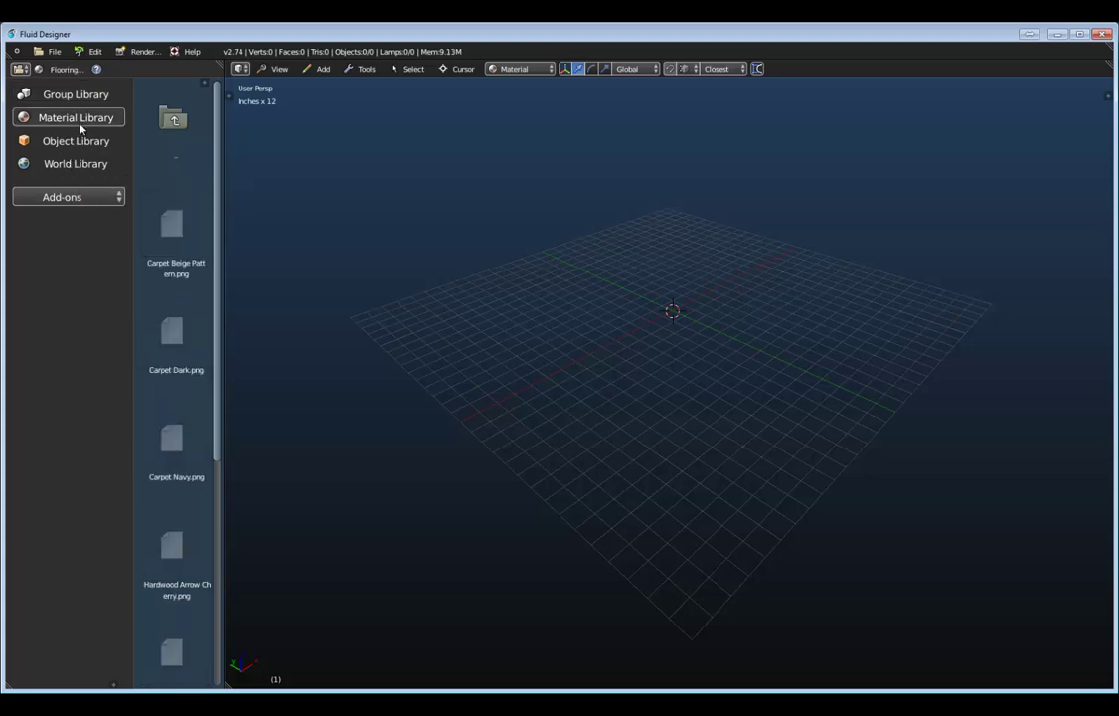
click(78, 142)
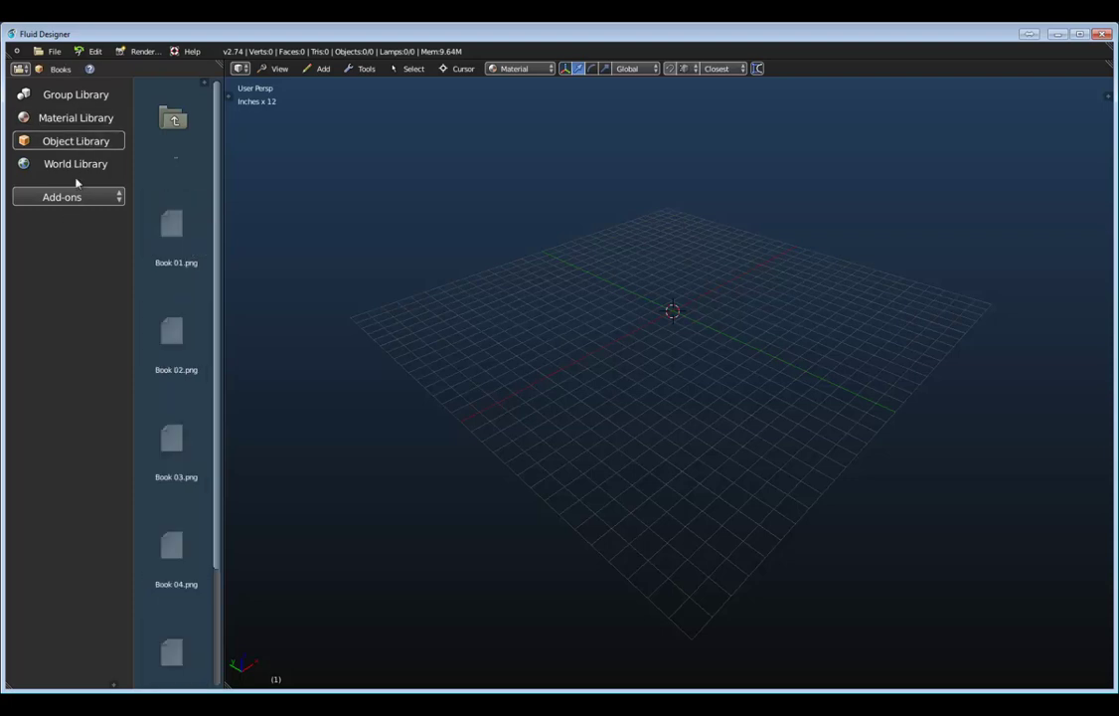
drag(223, 207, 222, 266)
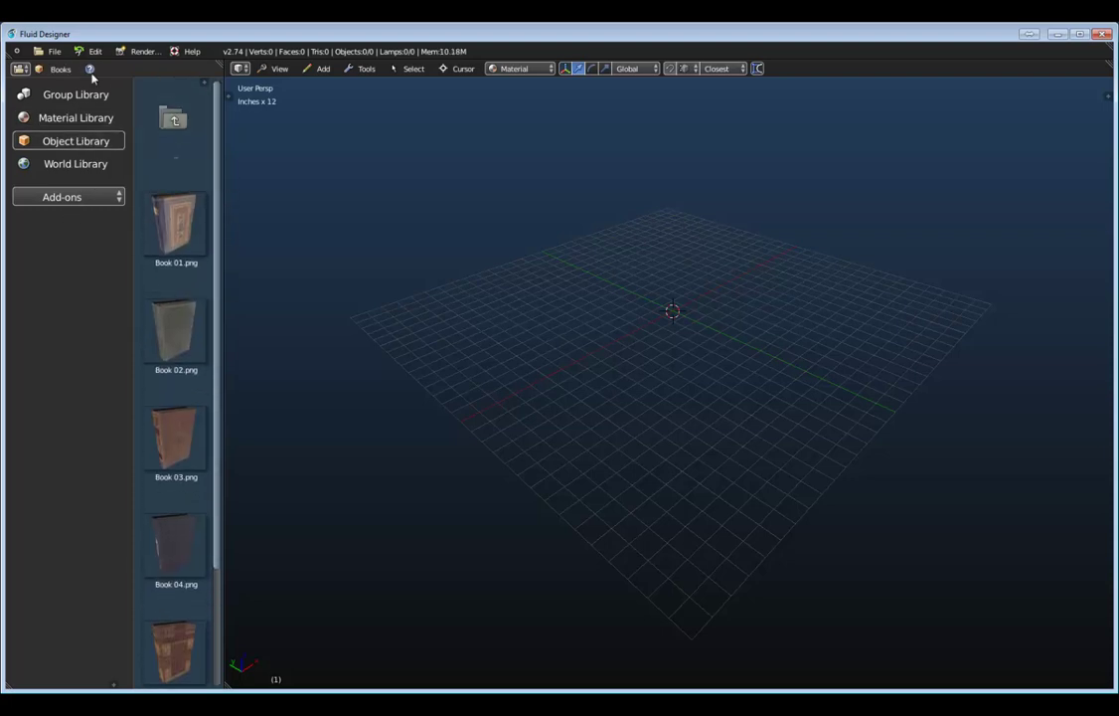
click(57, 68)
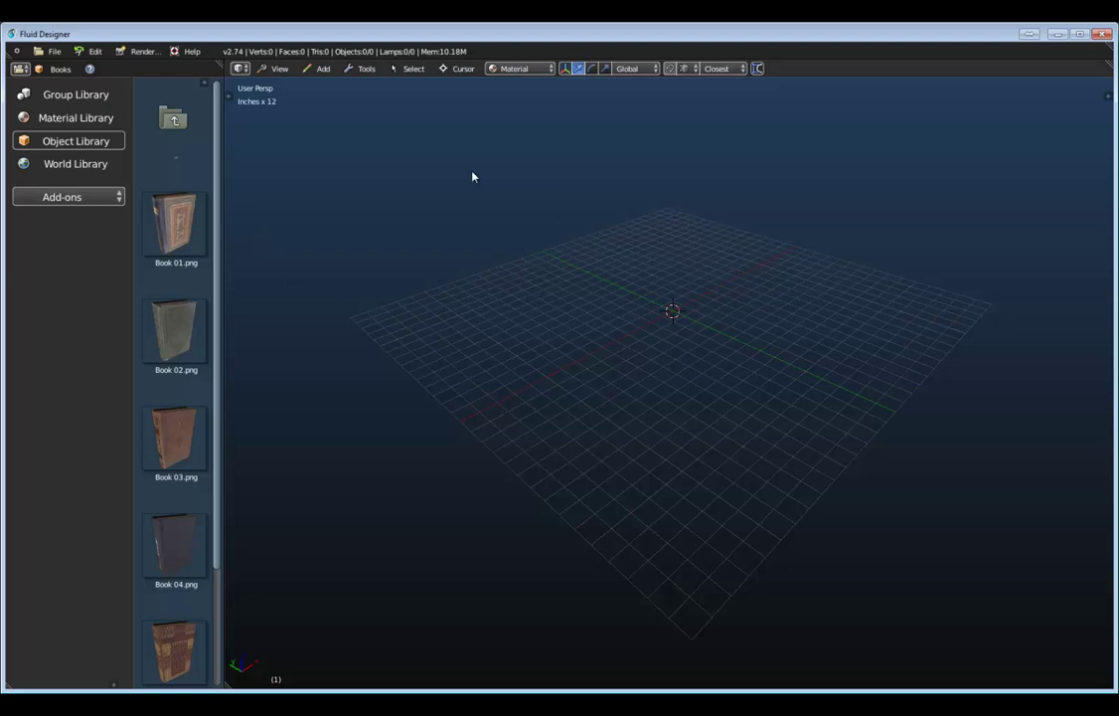
- Draw a straight wall 120" long and 108" high
click(320, 68)
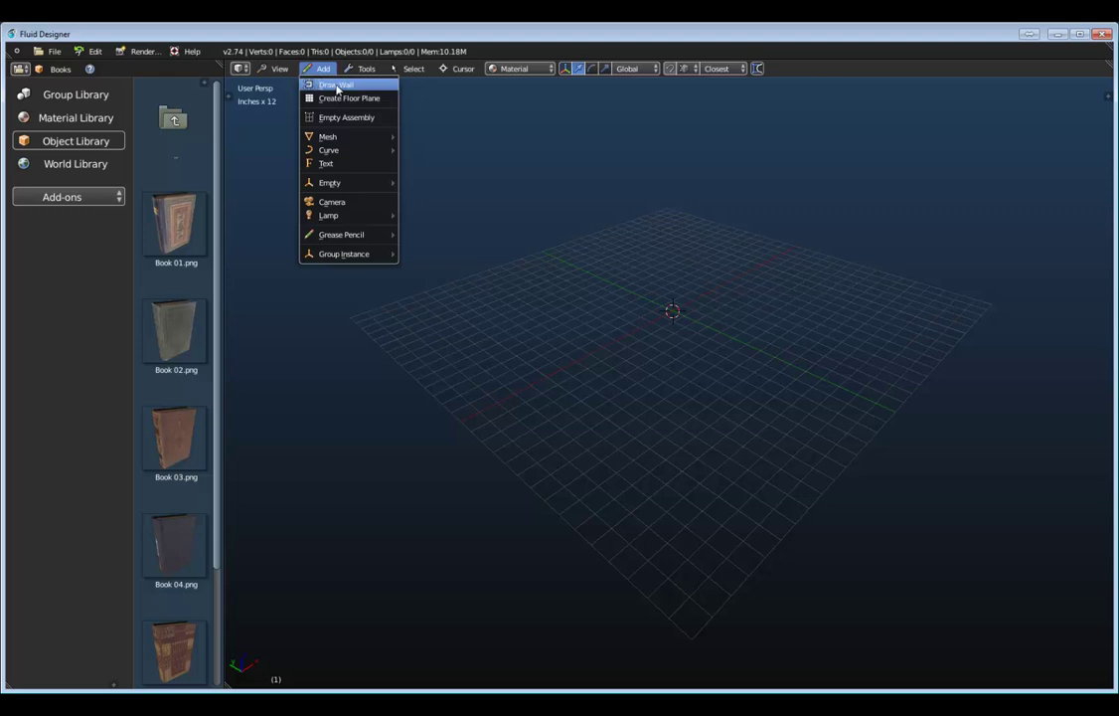
click(336, 86)
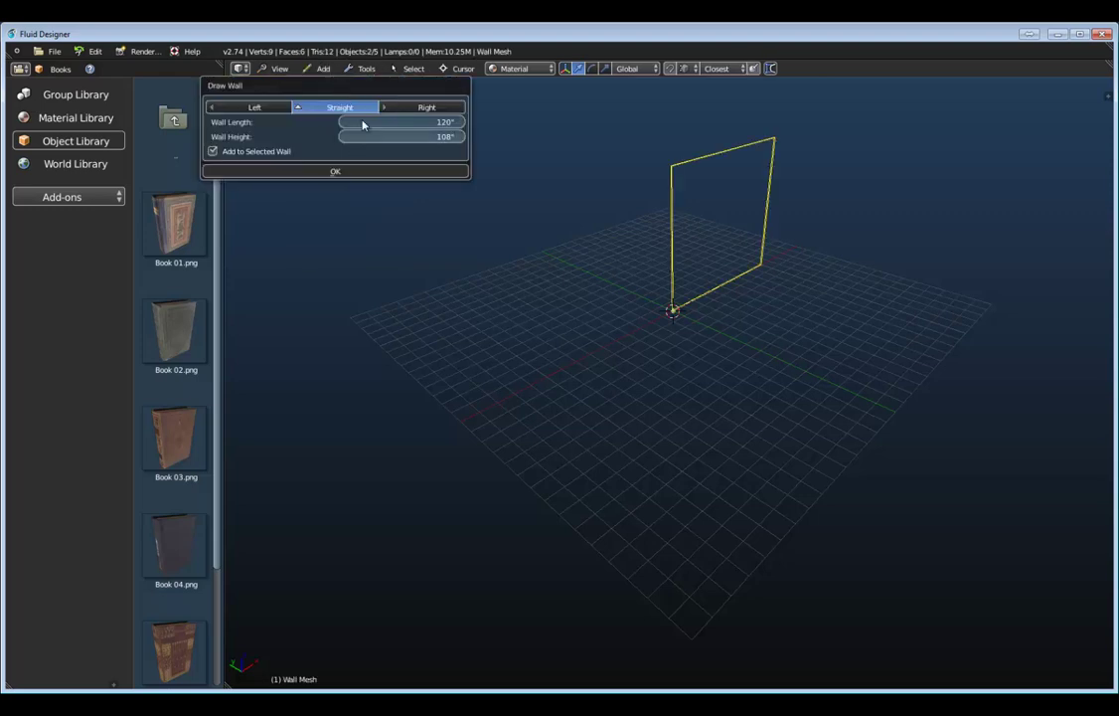
click(353, 171)
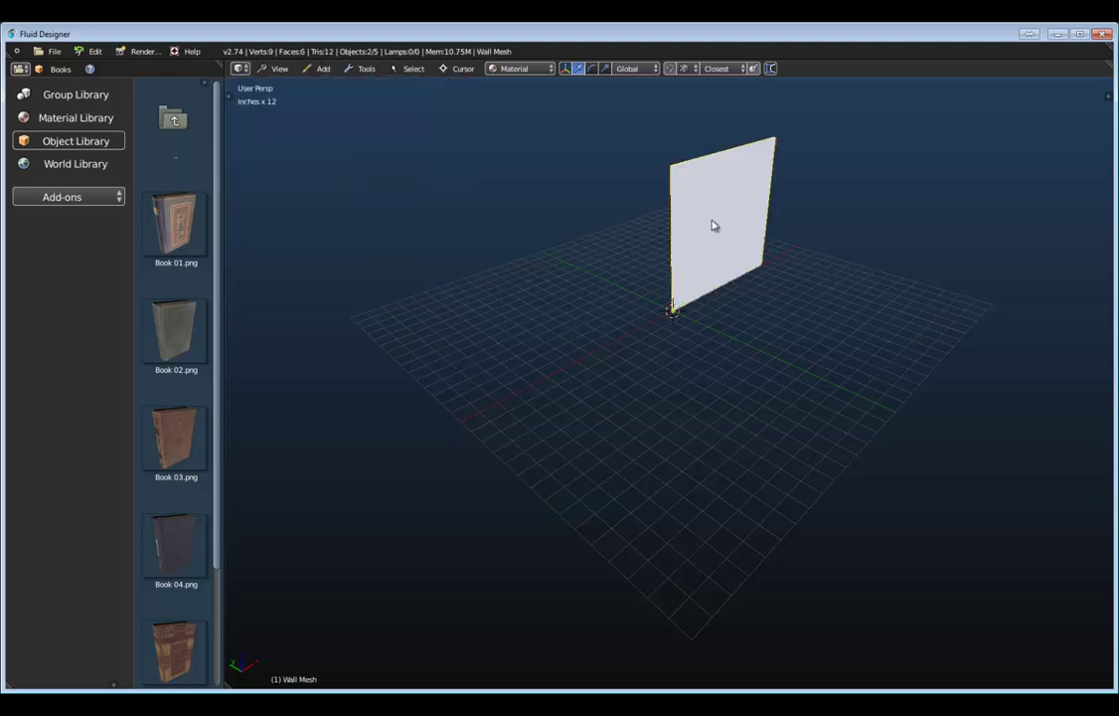
- Add a second wall 120" long and 108" high to the selected wall, turning right from its end
click(323, 70)
click(333, 88)
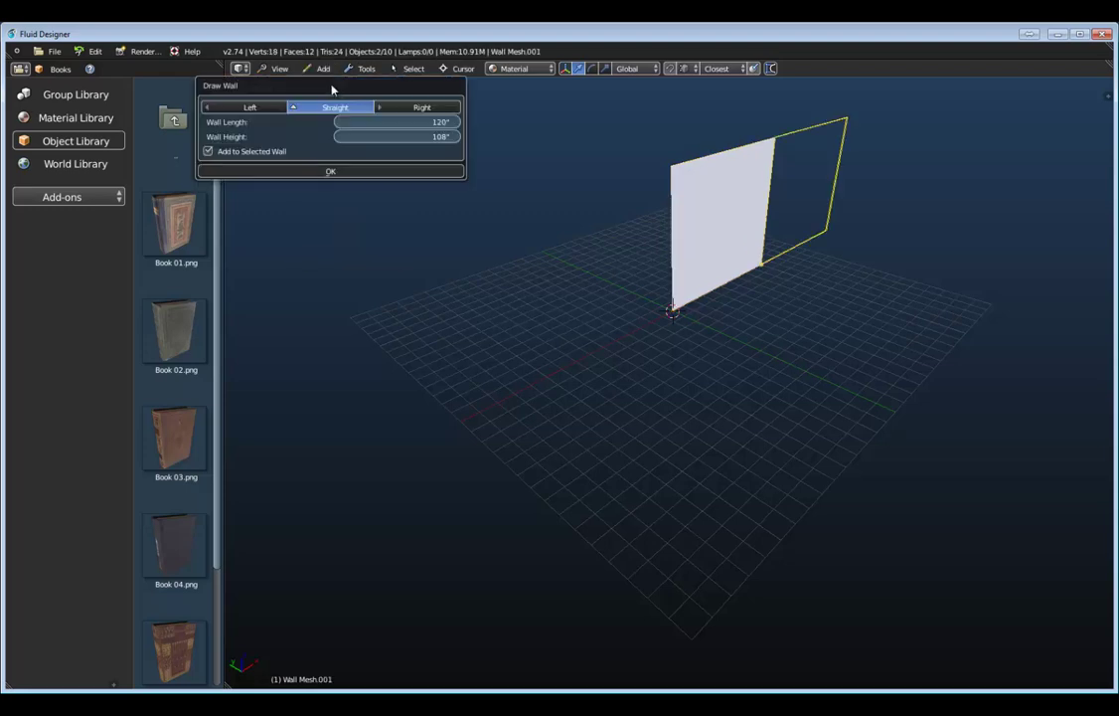
click(395, 110)
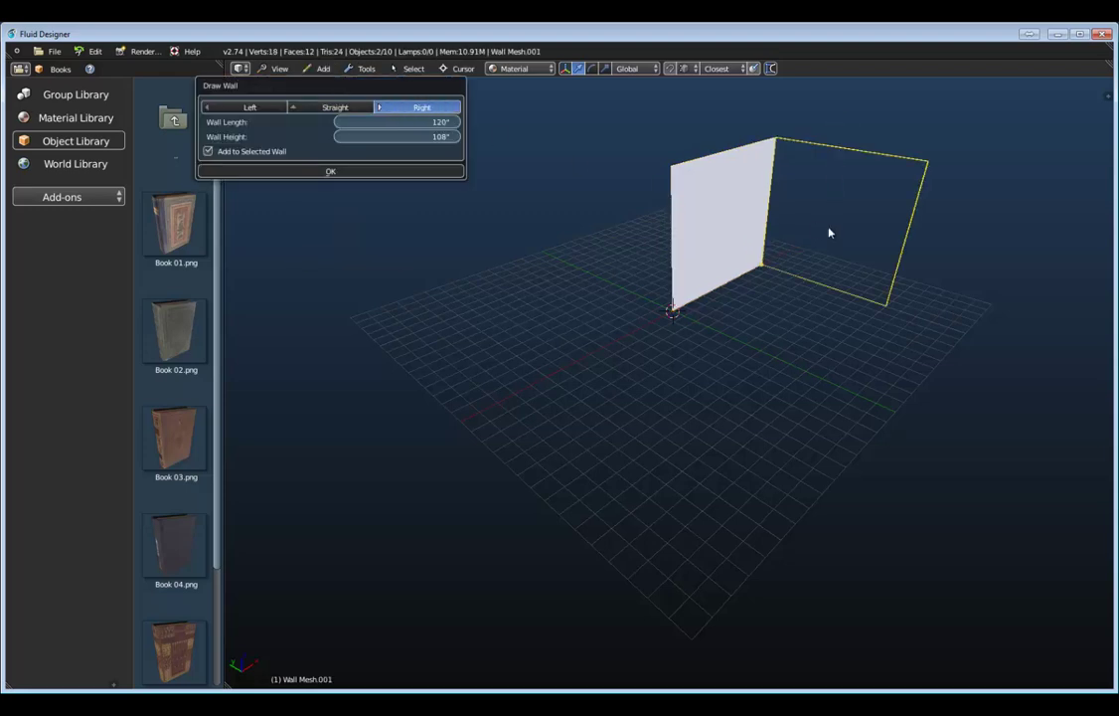
click(373, 173)
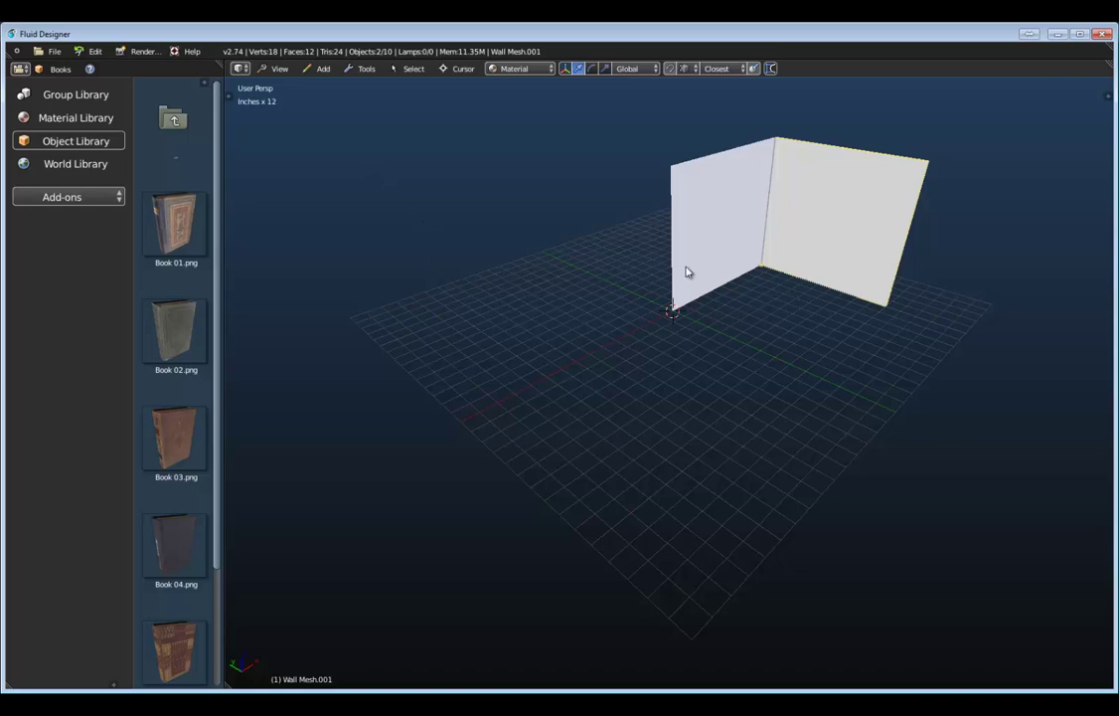
- Lengthen the first wall by increasing Dimension X in its properties
scroll(799, 192, up, 5)
scroll(750, 376, down, 2)
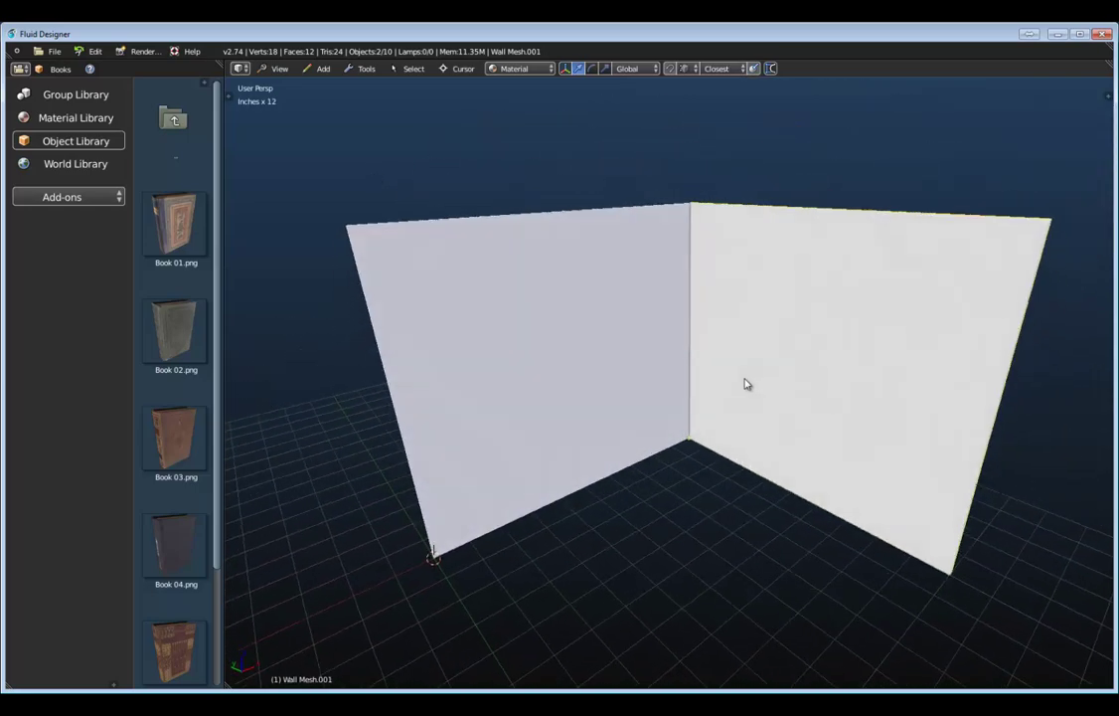
scroll(735, 367, down, 2)
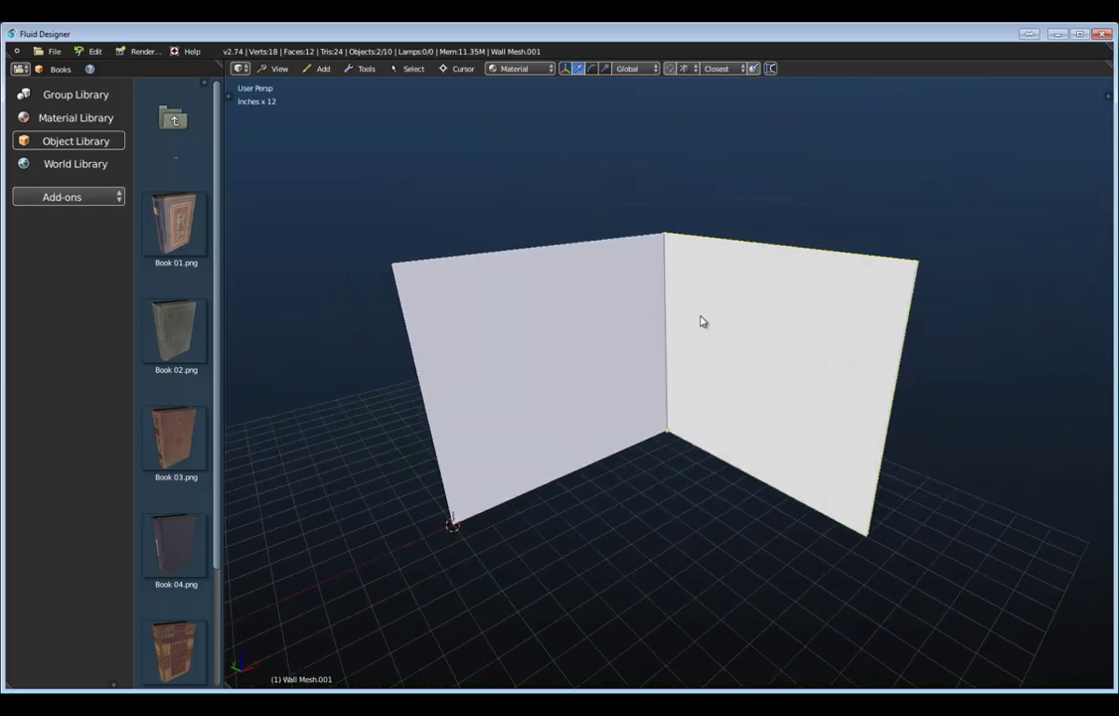
right_click(547, 317)
right_click(553, 338)
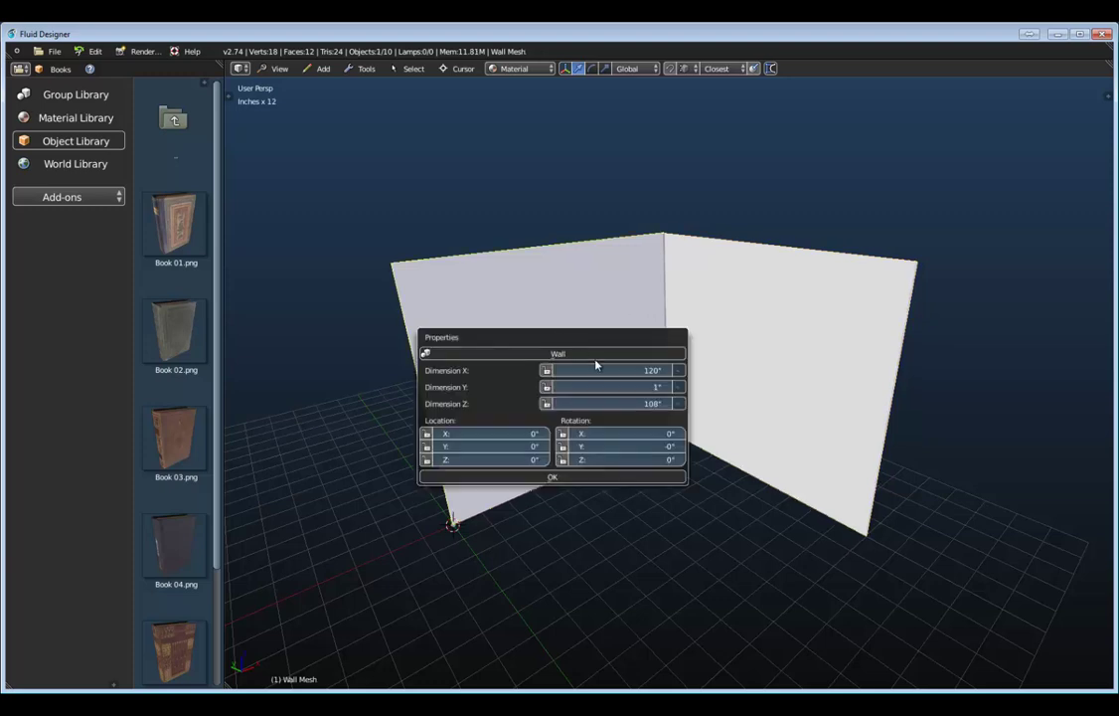
drag(609, 370, 700, 365)
shift+middle_drag(716, 359, 684, 359)
- Set Dimension X of the second wall to 211" in its properties
right_click(849, 350)
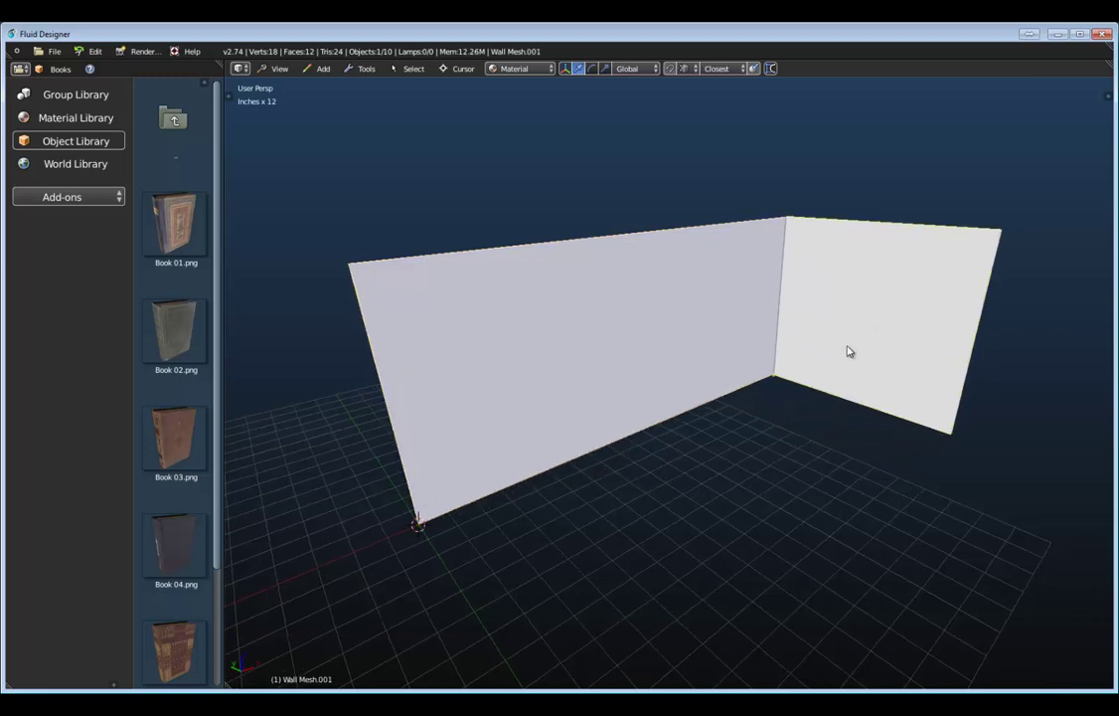
double_click(849, 350)
drag(863, 401, 944, 410)
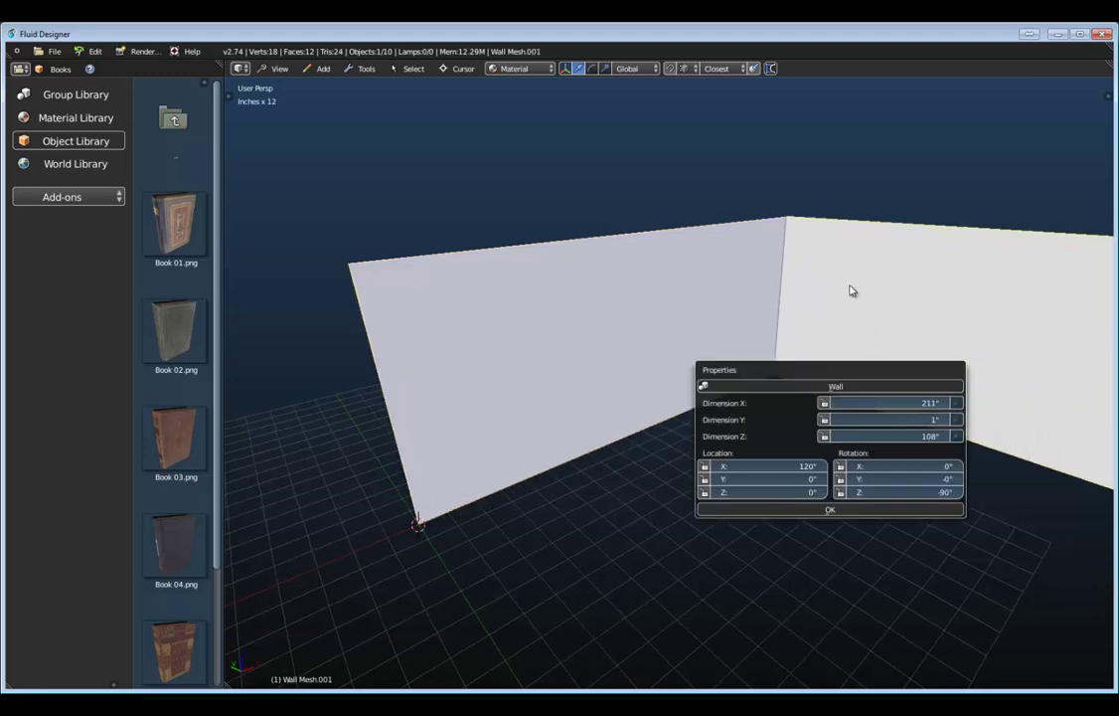
- Create a floor plane for the two walls
scroll(851, 312, down, 3)
shift+middle_drag(842, 364, 654, 367)
scroll(793, 378, up, 1)
shift+middle_drag(793, 399, 746, 430)
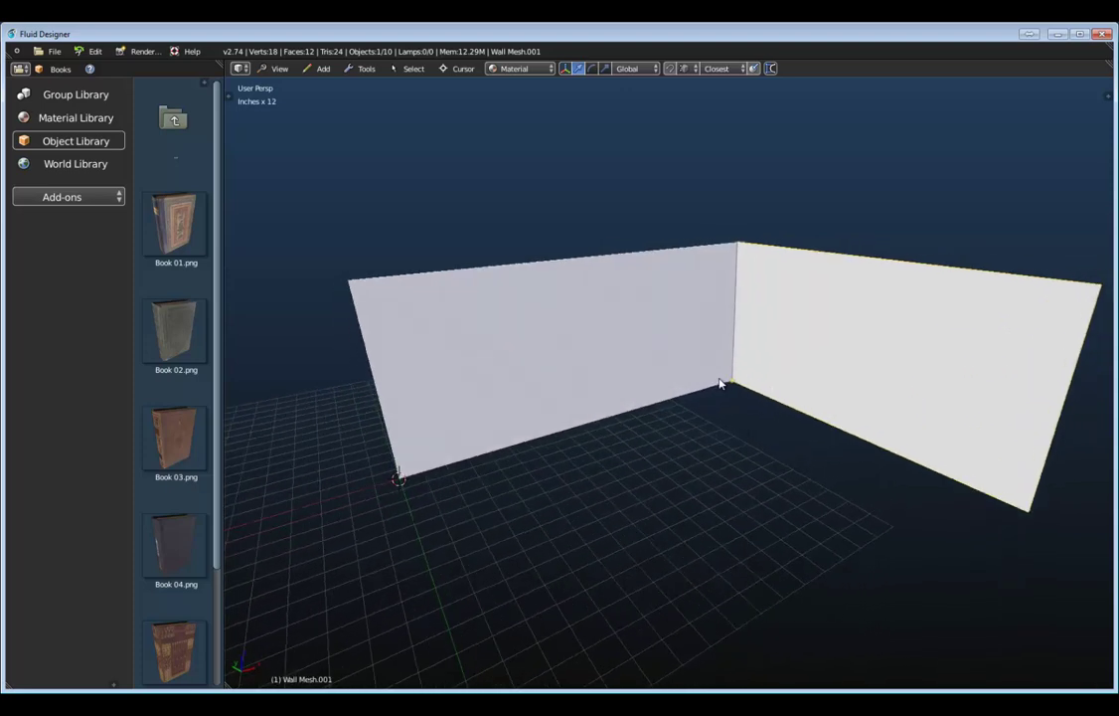
click(316, 72)
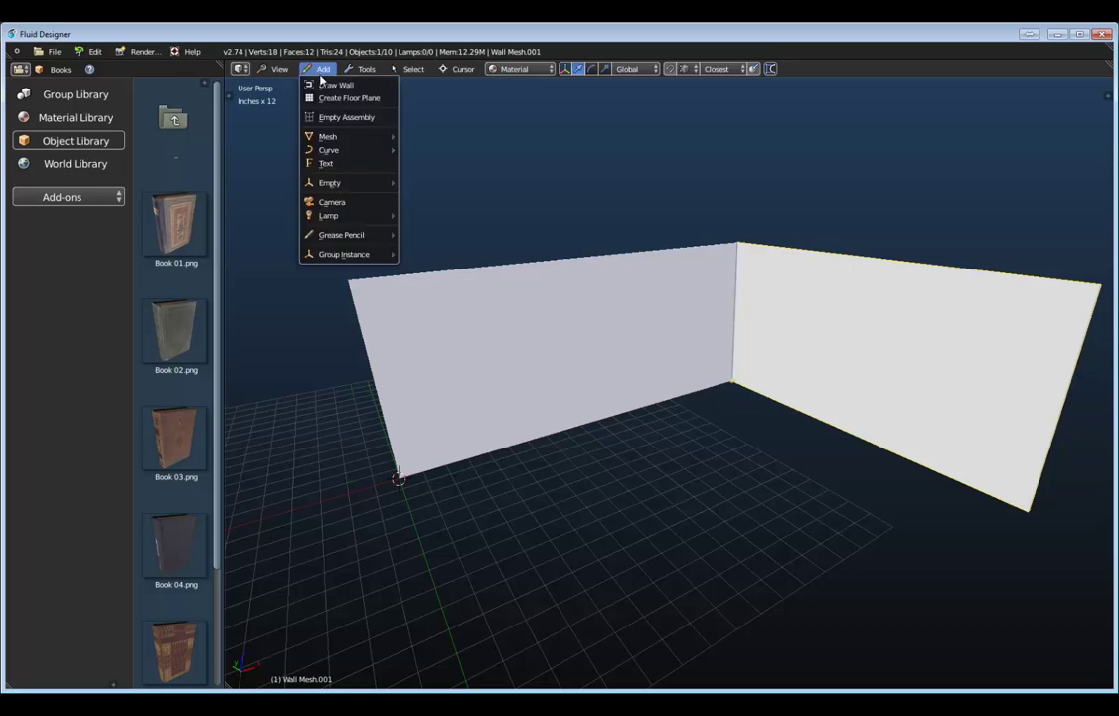
click(335, 96)
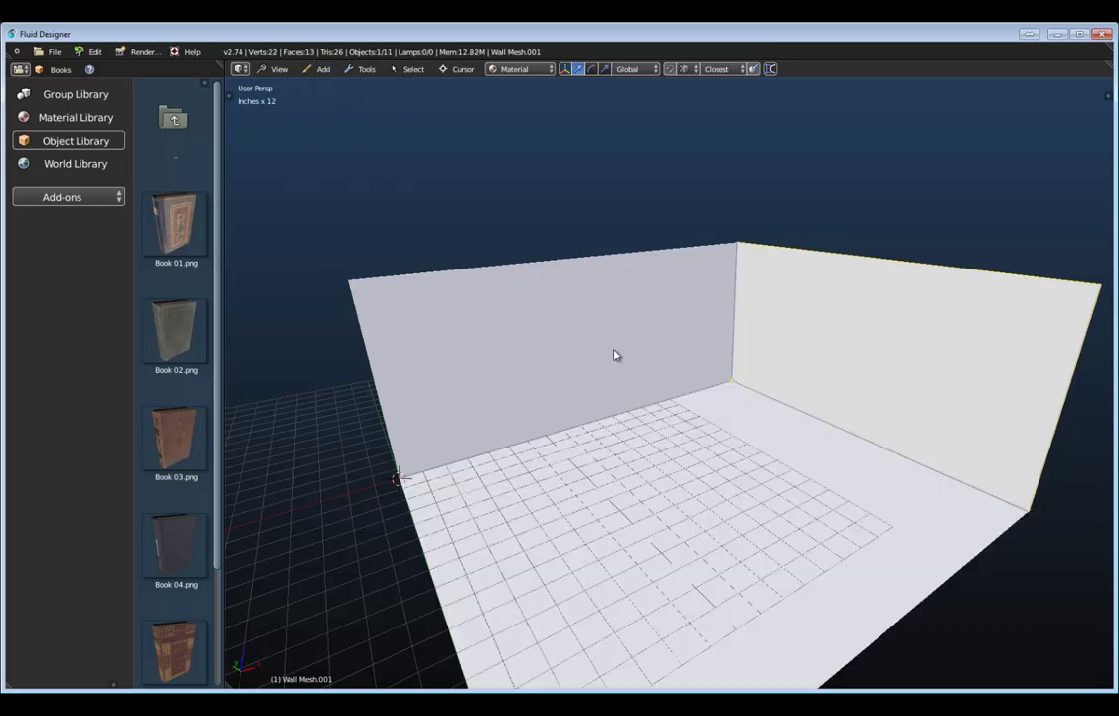
- Assign the Hardwood Burled Cherry material from the Flooring category of the Material Library to the floor
middle_drag(715, 497, 632, 281)
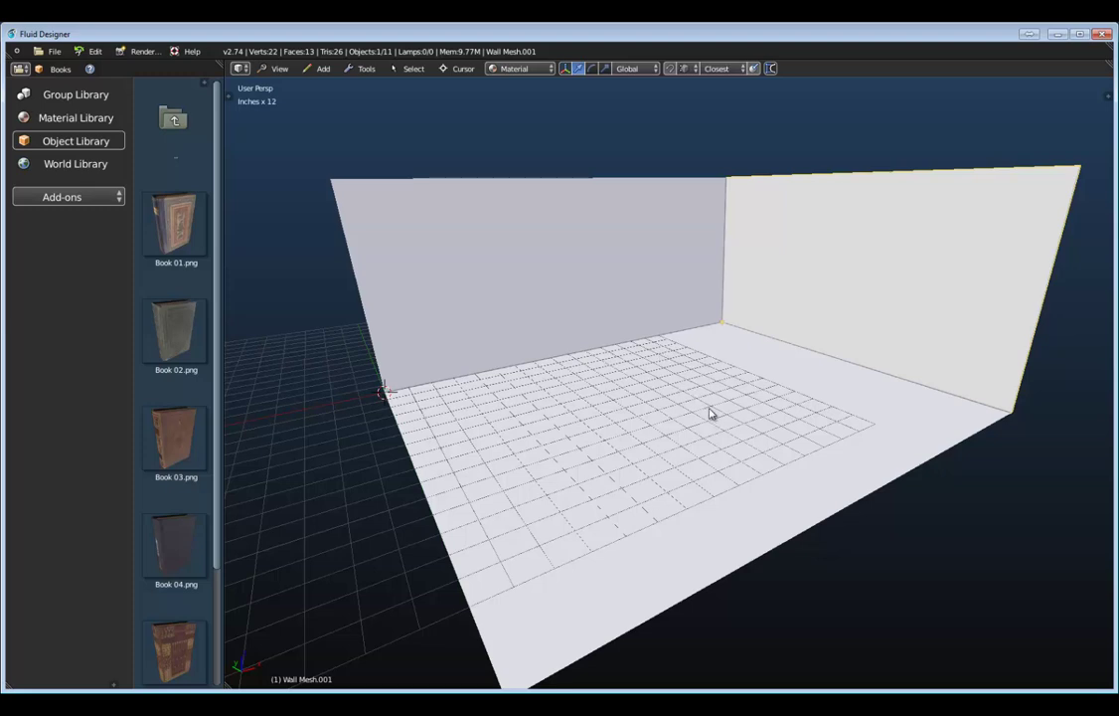
click(89, 121)
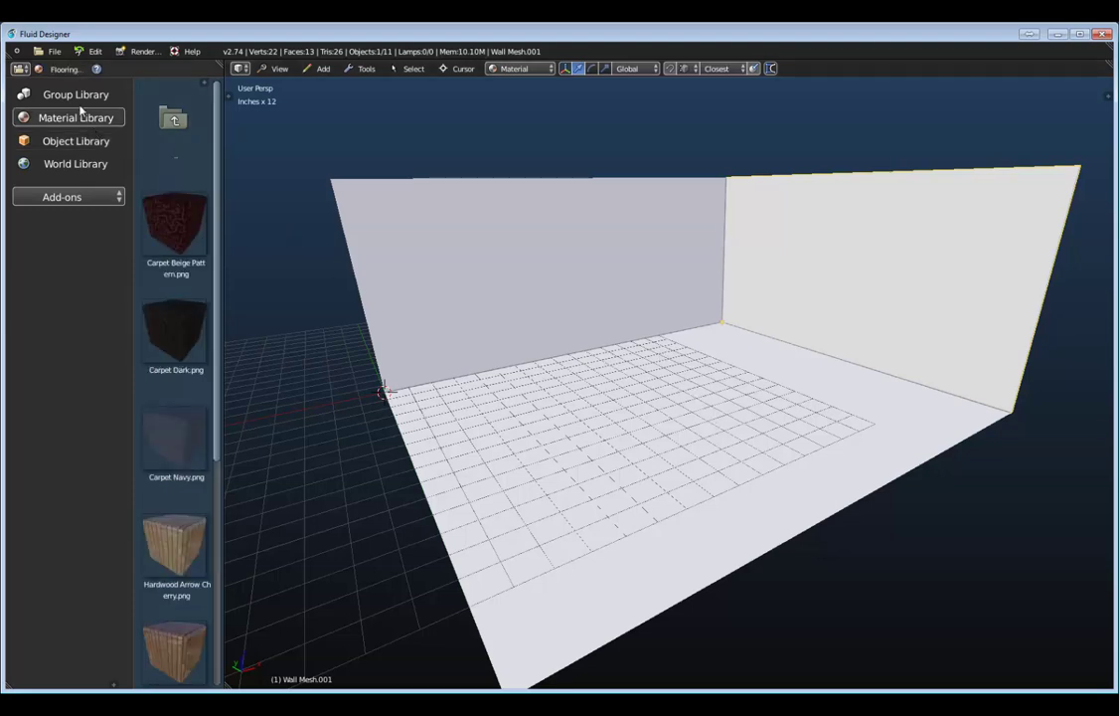
click(61, 69)
click(55, 86)
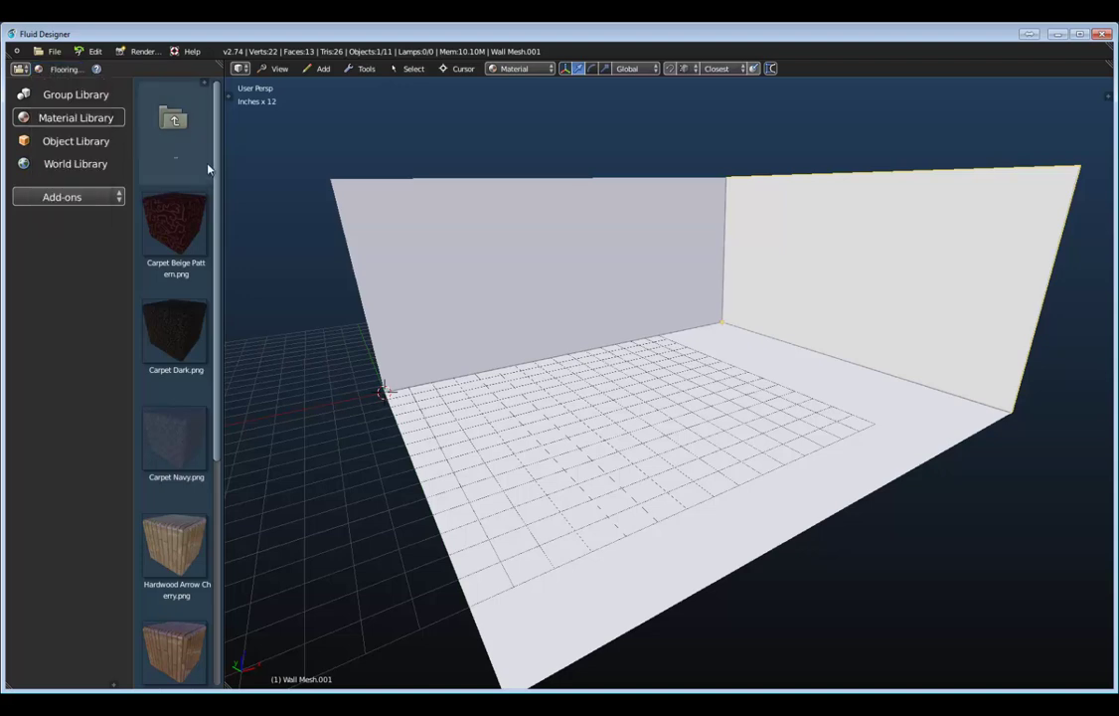
scroll(214, 298, down, 5)
mouse_move(175, 464)
mouse_down()
mouse_move(277, 470)
mouse_move(650, 408)
mouse_move(660, 394)
mouse_up()
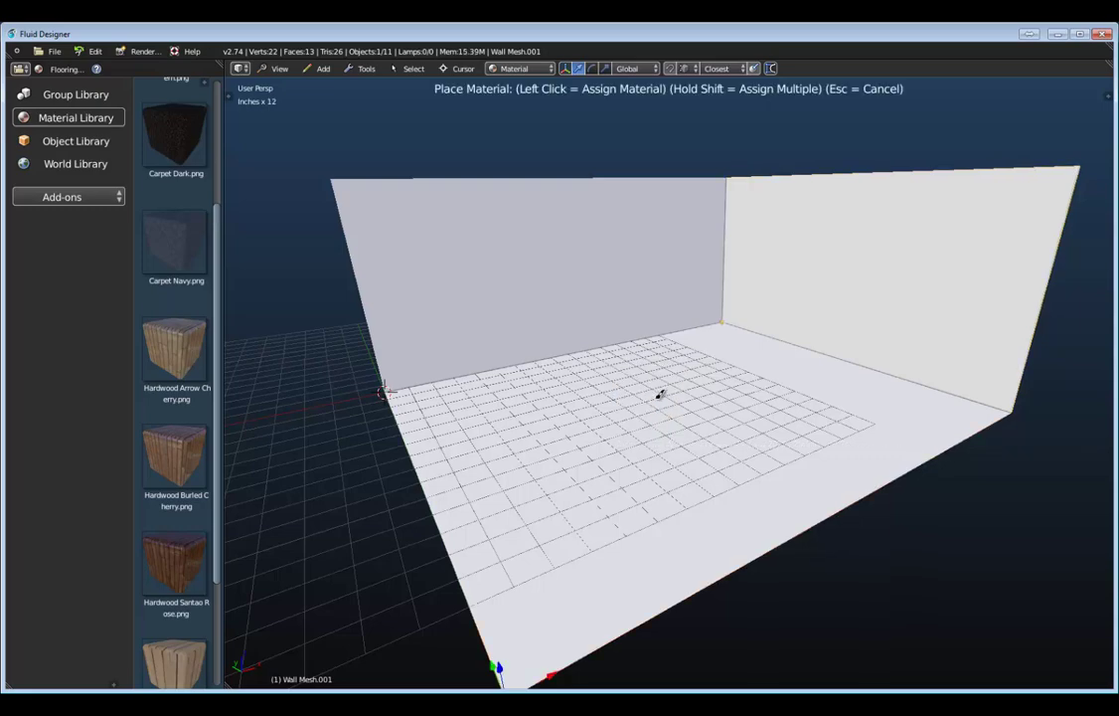
click(658, 402)
- Look through the Group, Material, Object and World libraries together with the information shown for each library
middle_drag(742, 436, 692, 418)
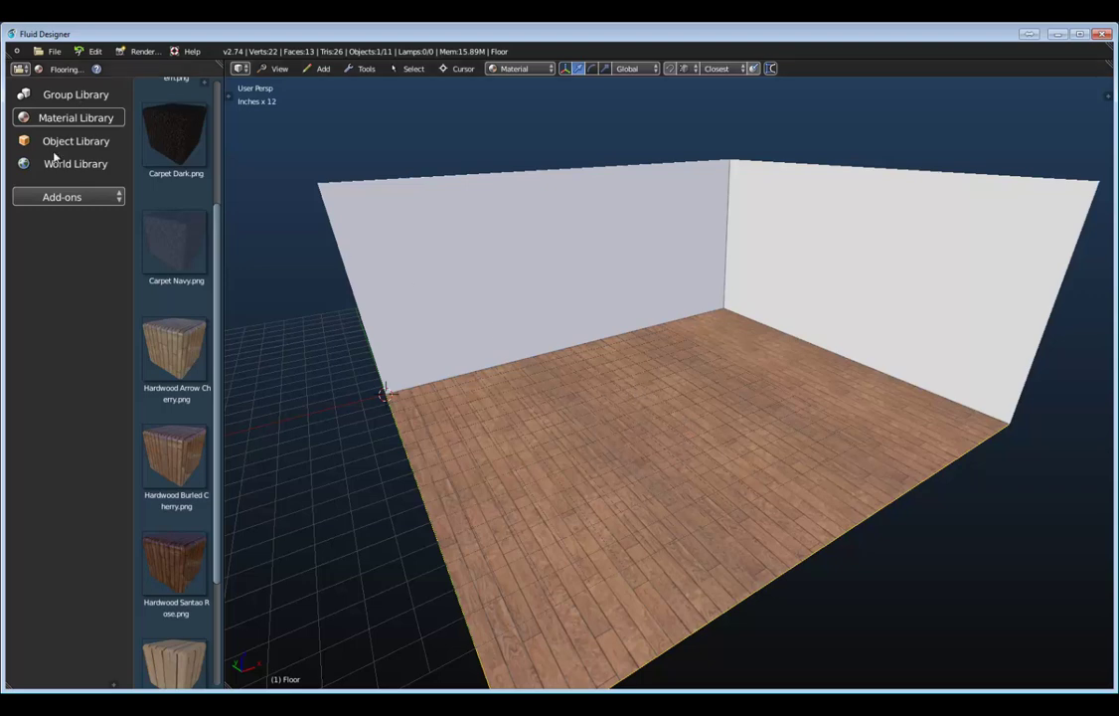
drag(216, 287, 215, 139)
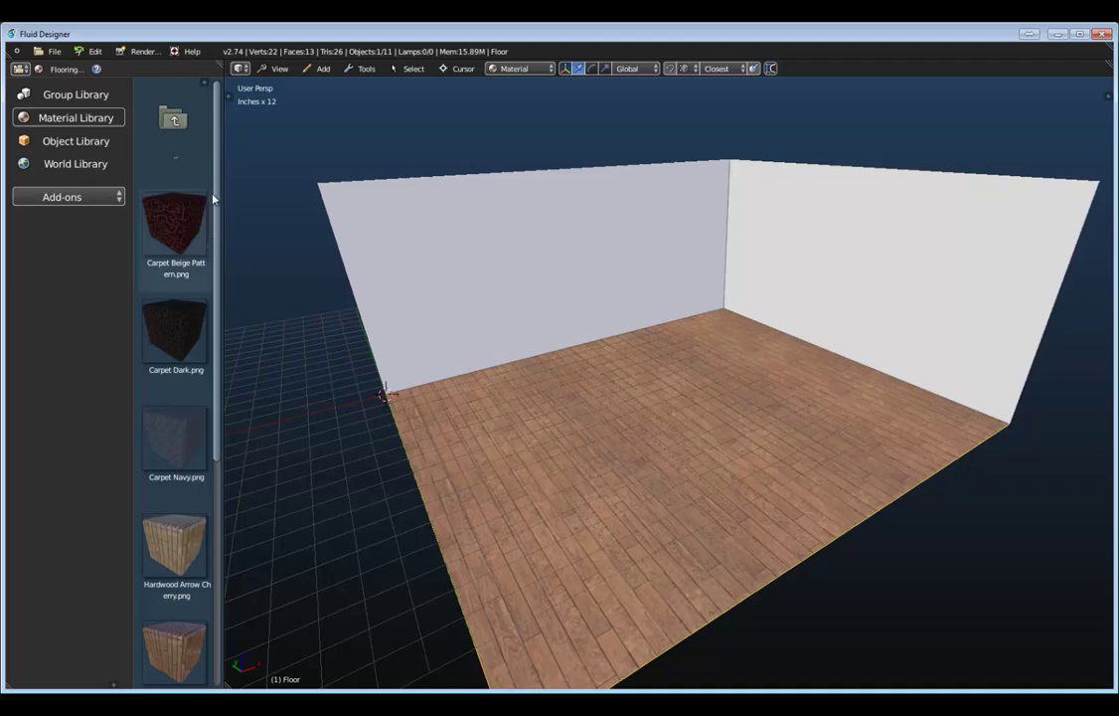
click(229, 93)
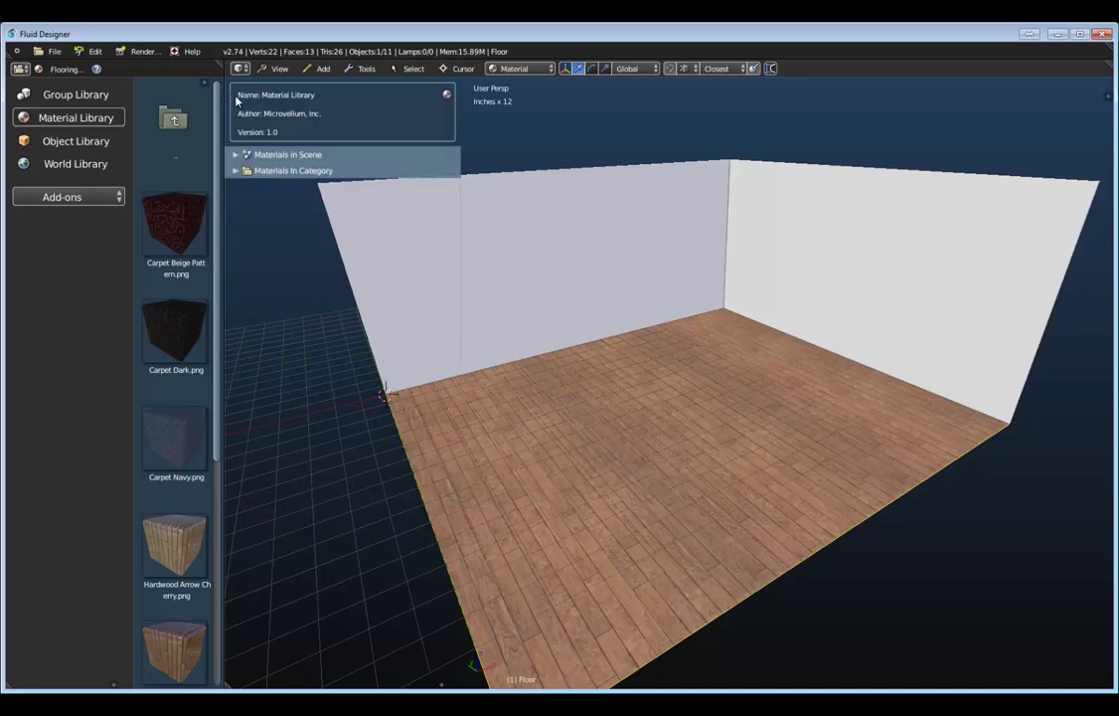
click(72, 94)
click(70, 117)
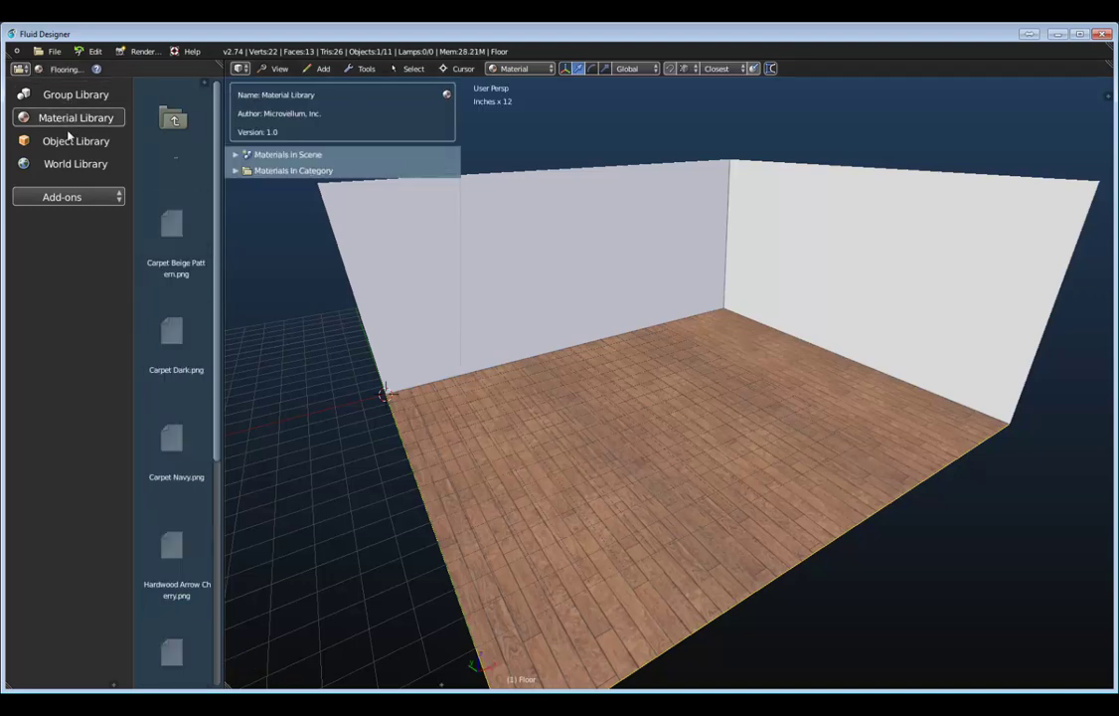
click(69, 140)
click(74, 163)
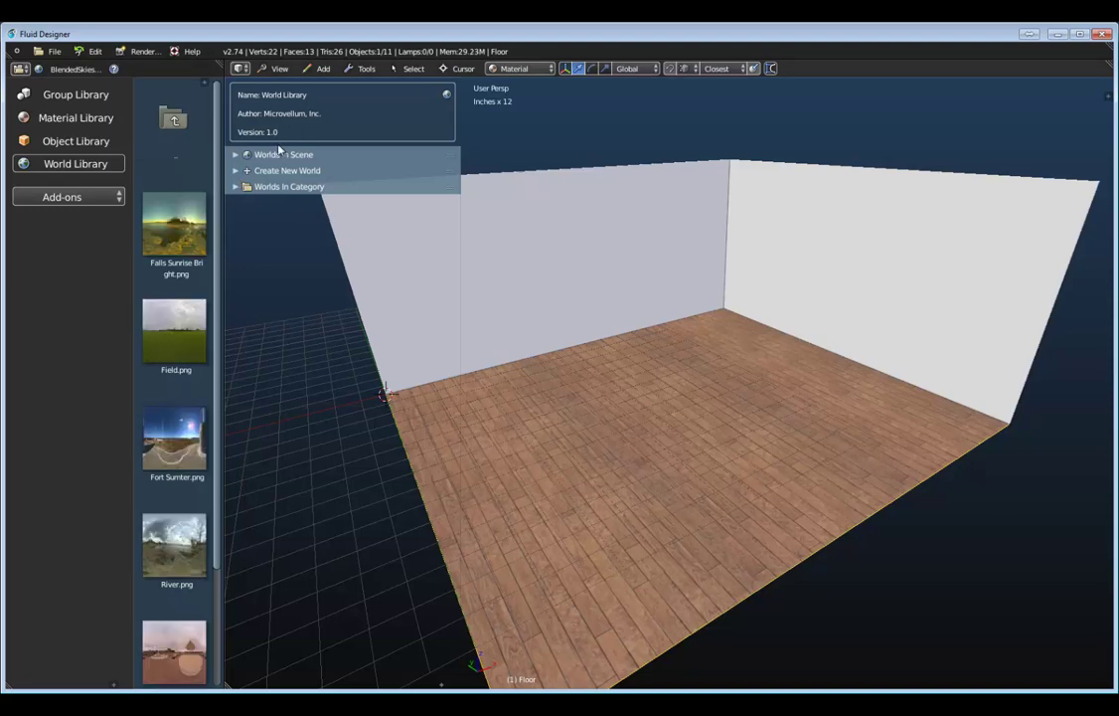
- Set the Y mapping scale of the Hardwood Burled Cherry material in the scene to 4.5 and hide the library information
click(52, 118)
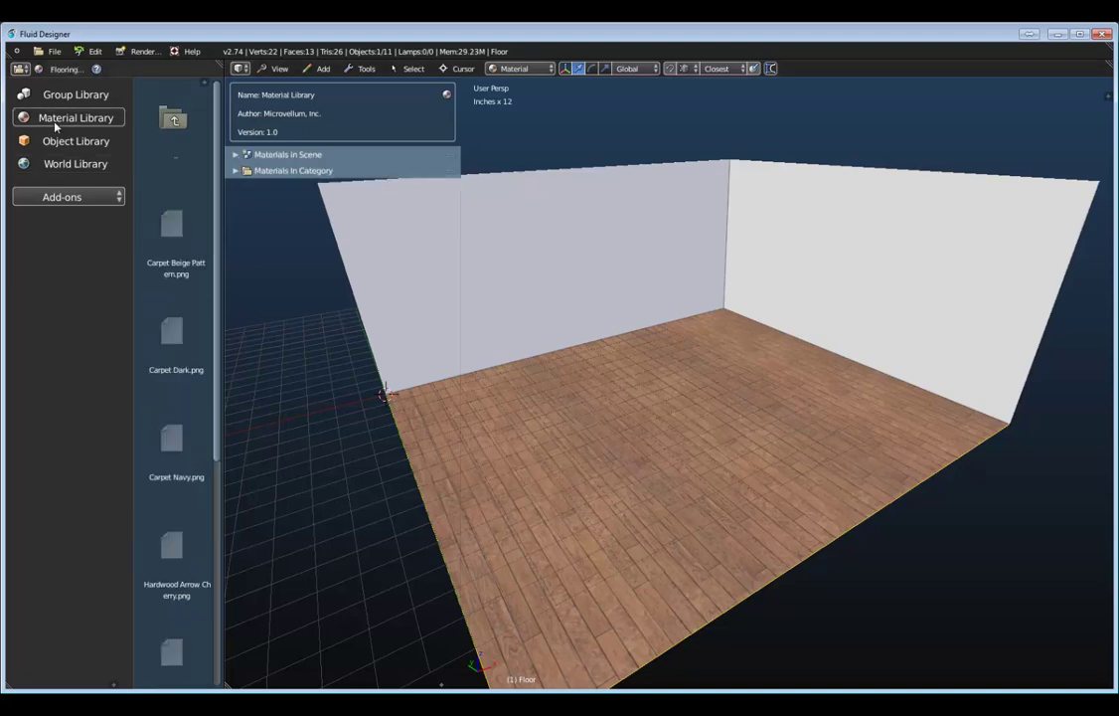
click(236, 155)
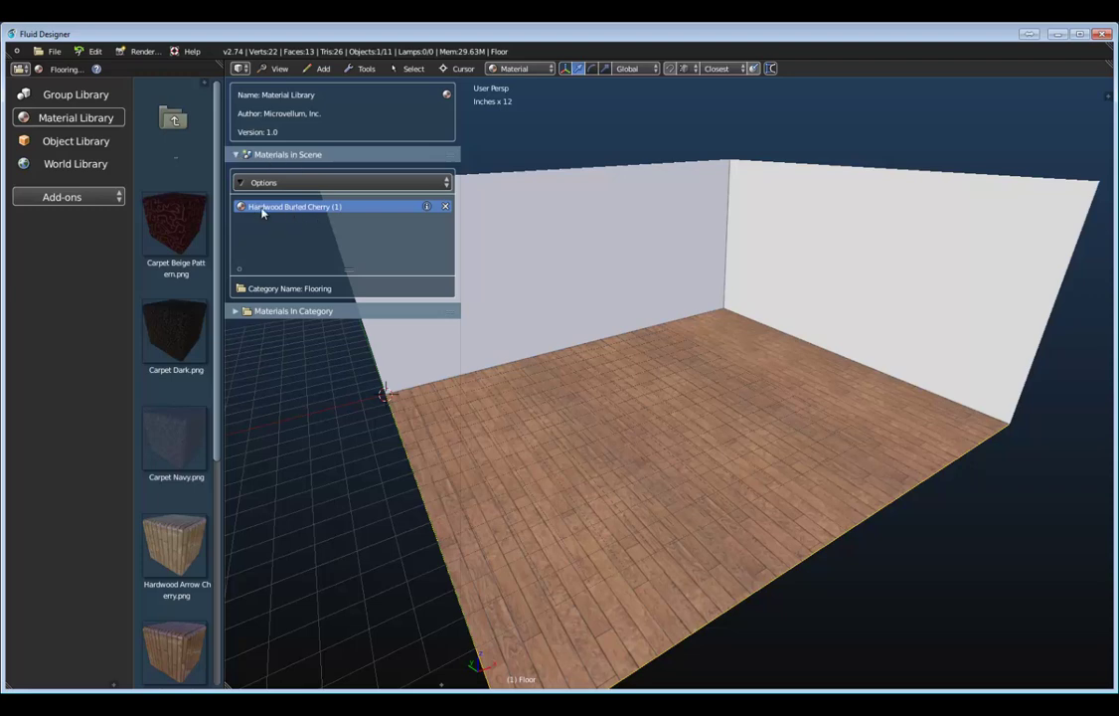
click(427, 206)
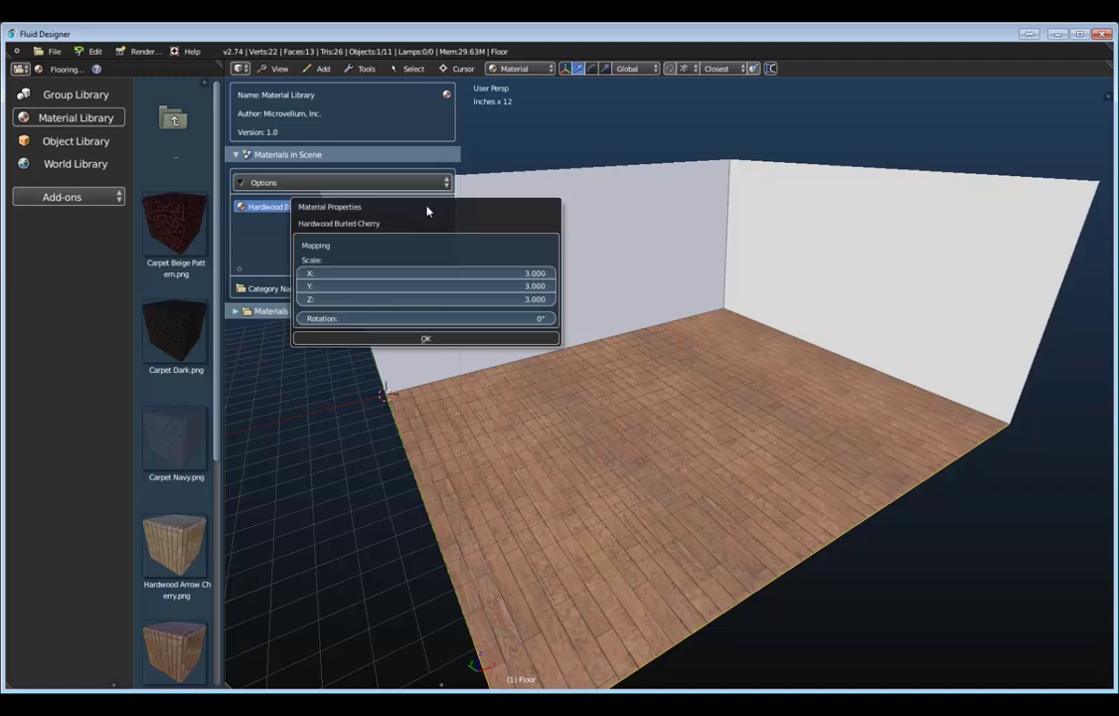
drag(425, 208, 595, 173)
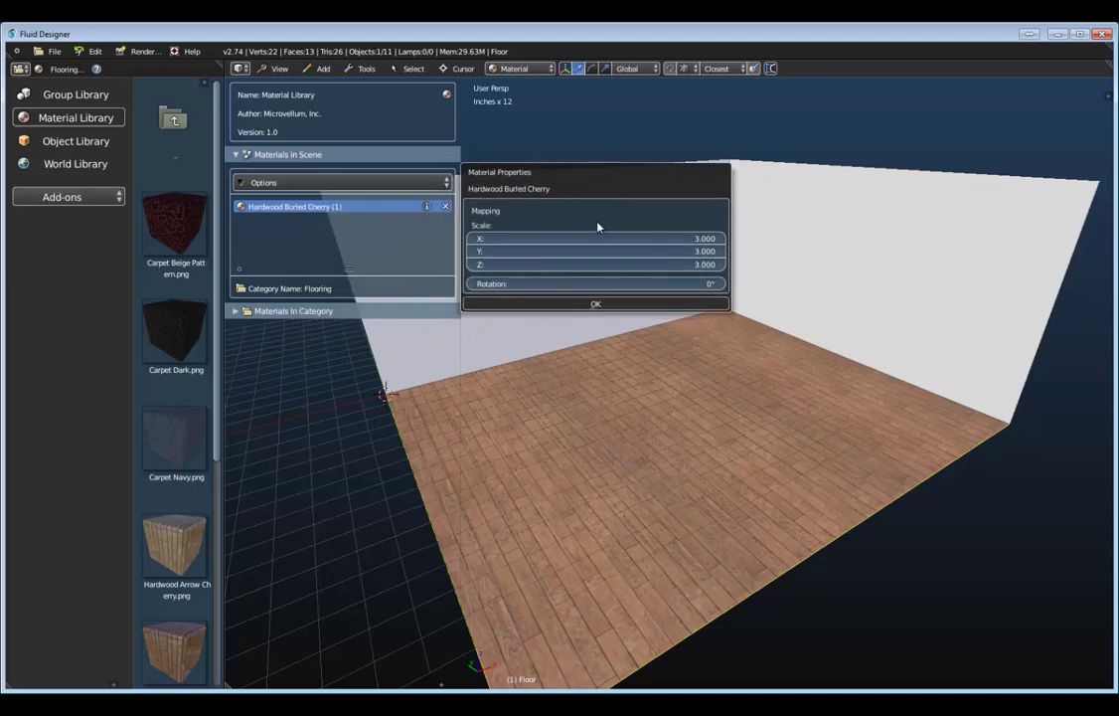
drag(590, 255, 623, 311)
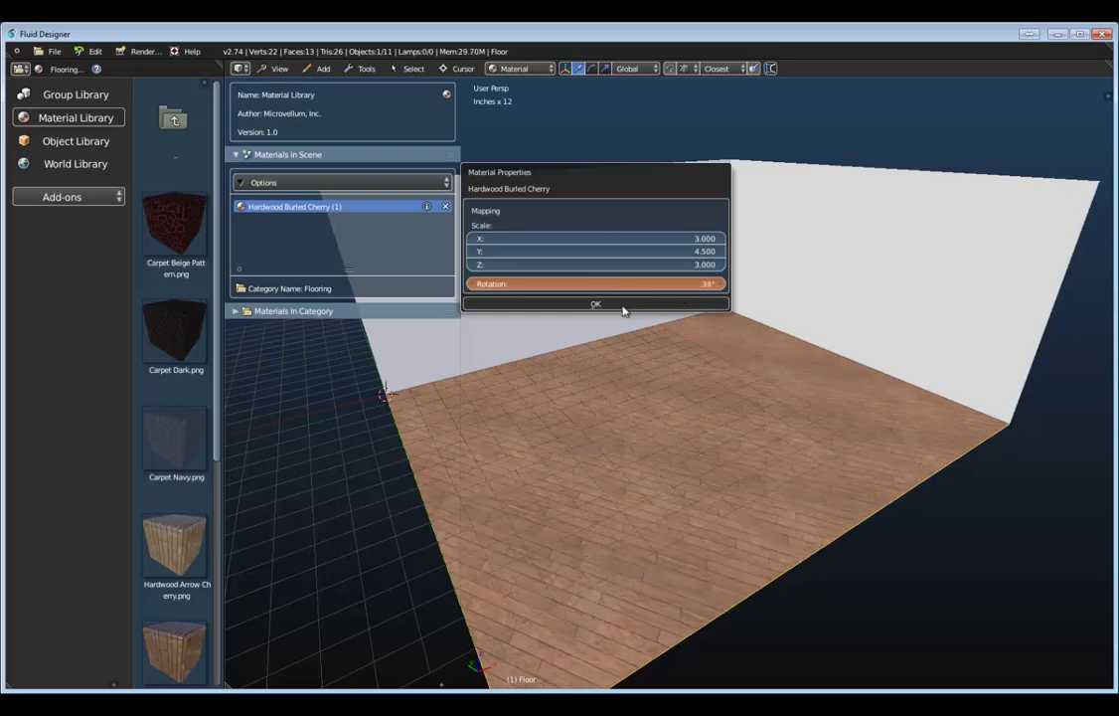
key(Escape)
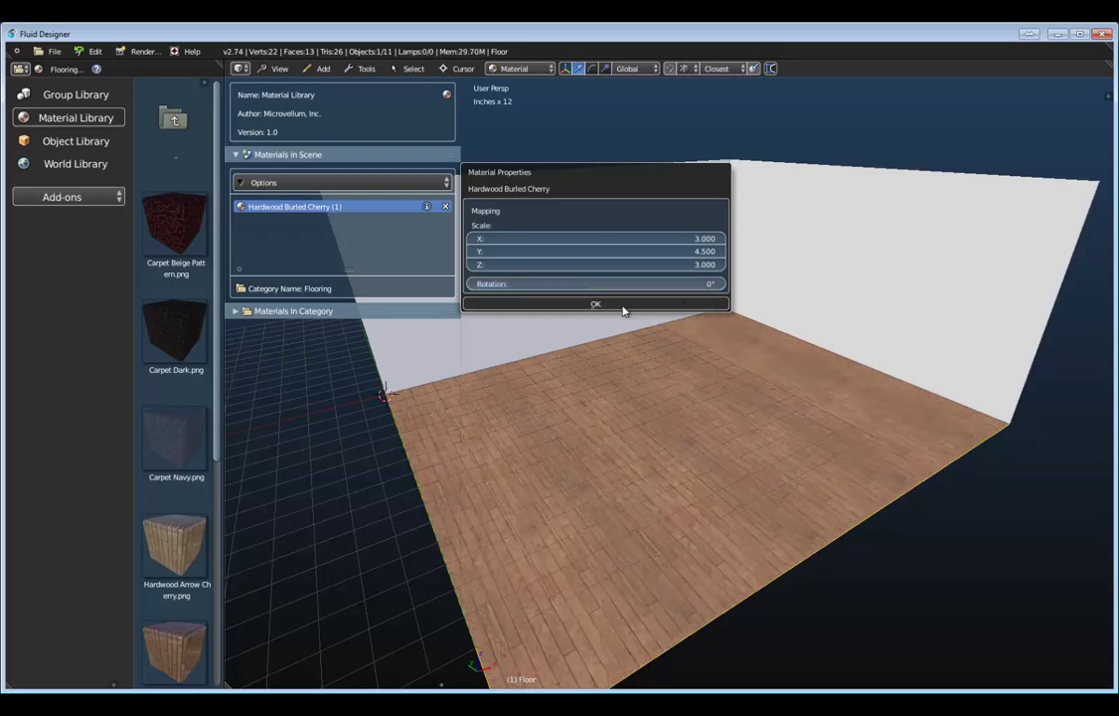
click(557, 127)
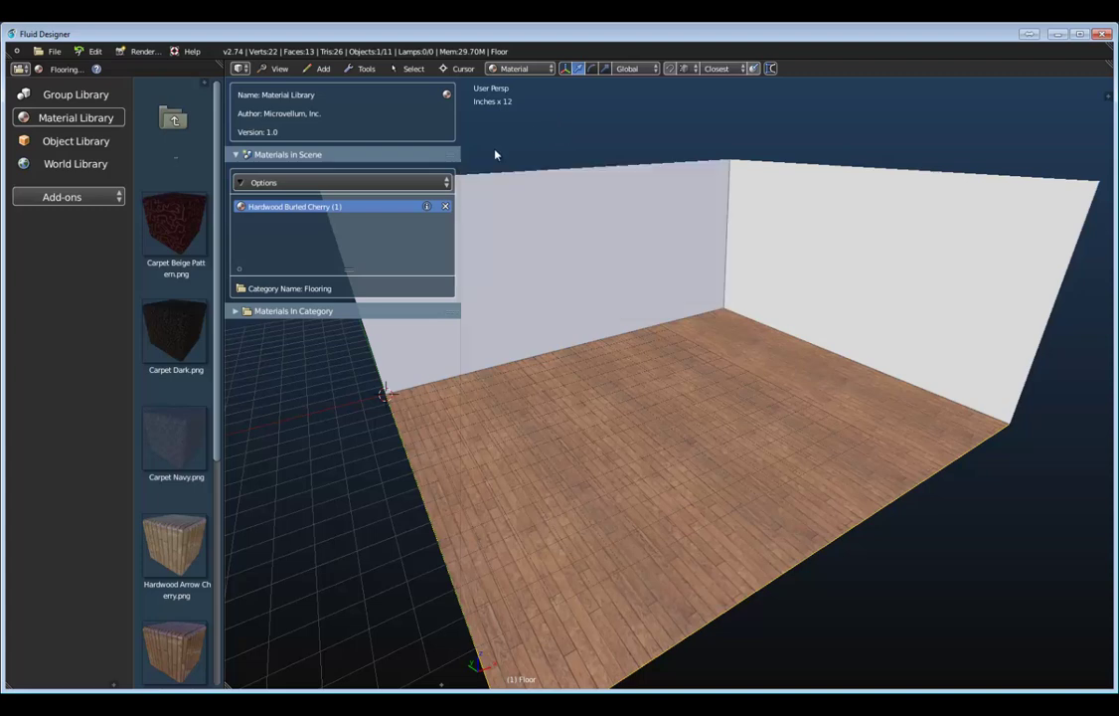
click(321, 156)
drag(461, 140, 179, 143)
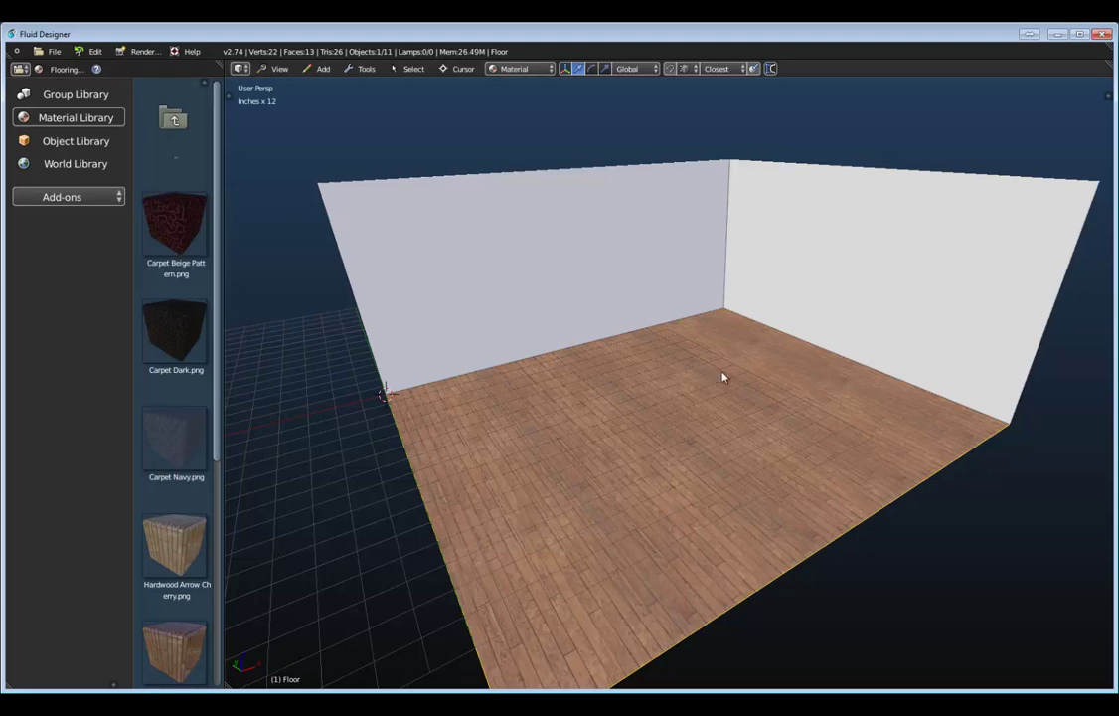
- Place the Sofa group from the Furniture category of the Group Library against the white wall in the room corner
click(99, 95)
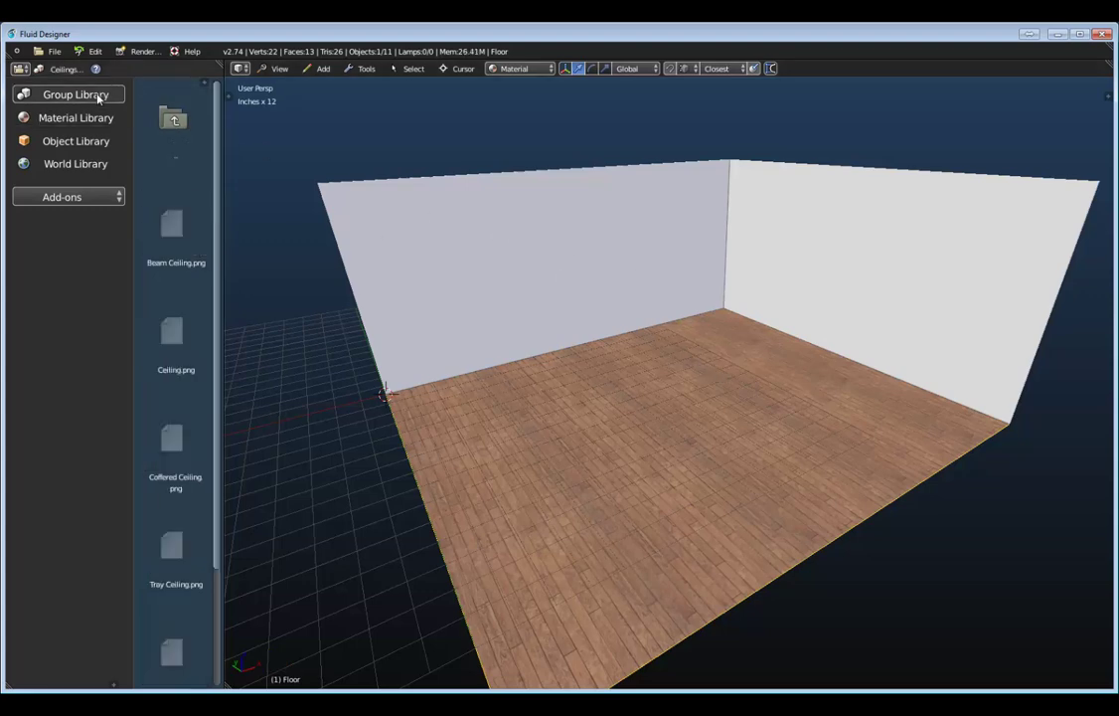
click(61, 70)
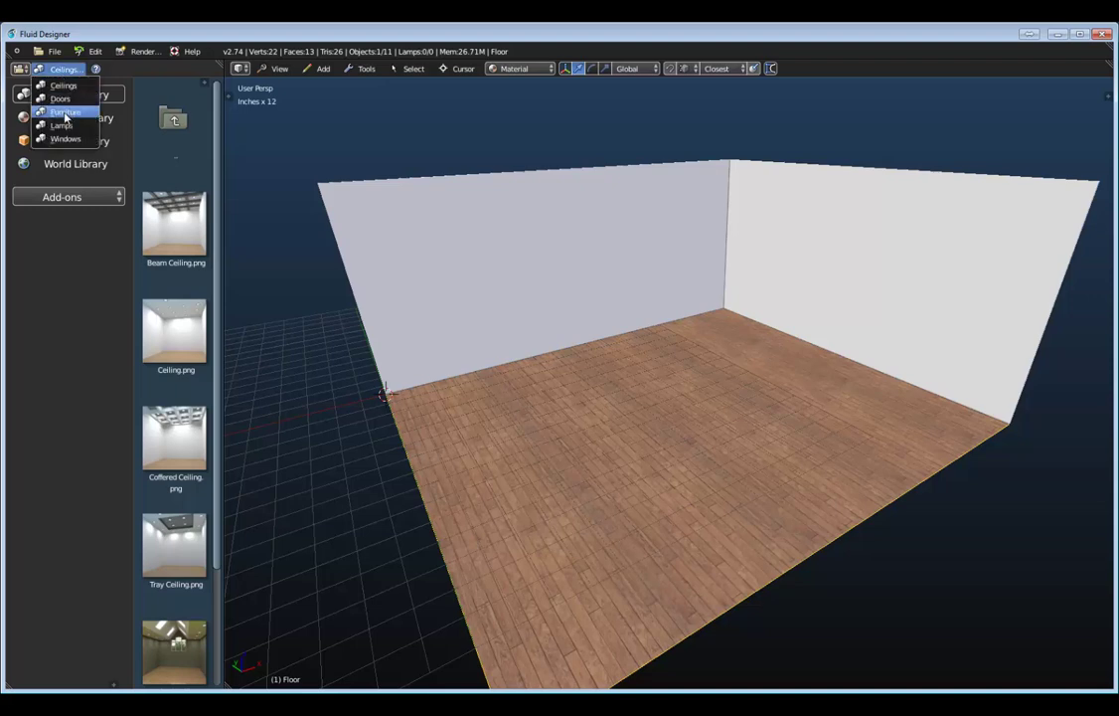
click(65, 112)
scroll(210, 159, down, 4)
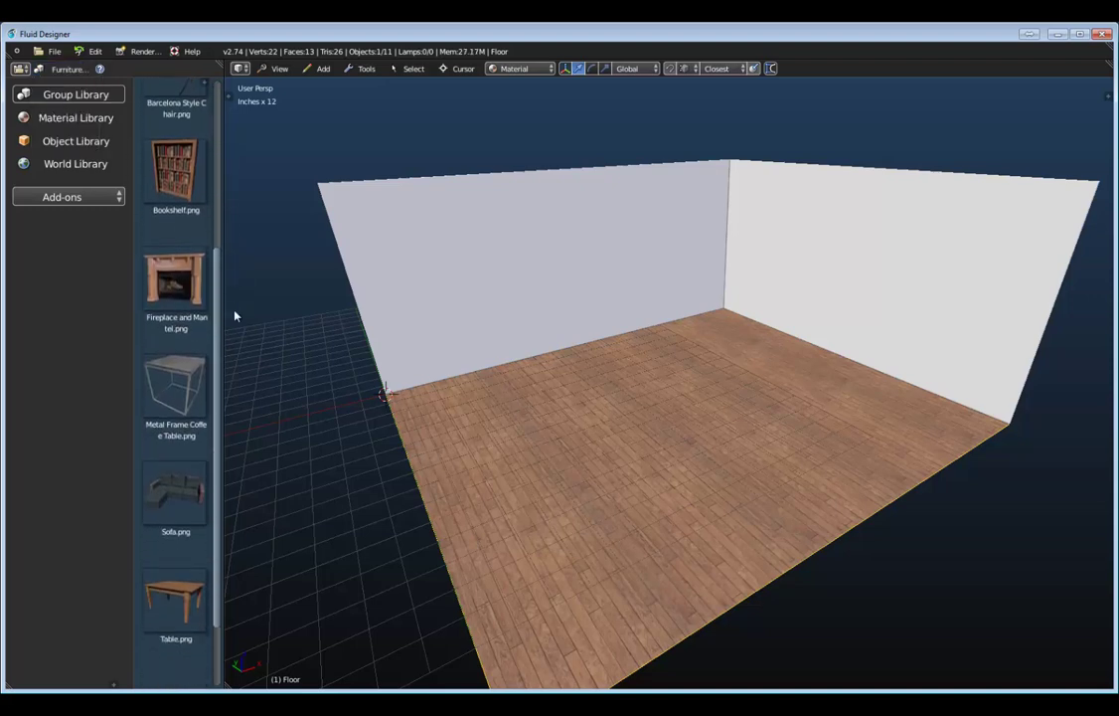
drag(174, 482, 537, 430)
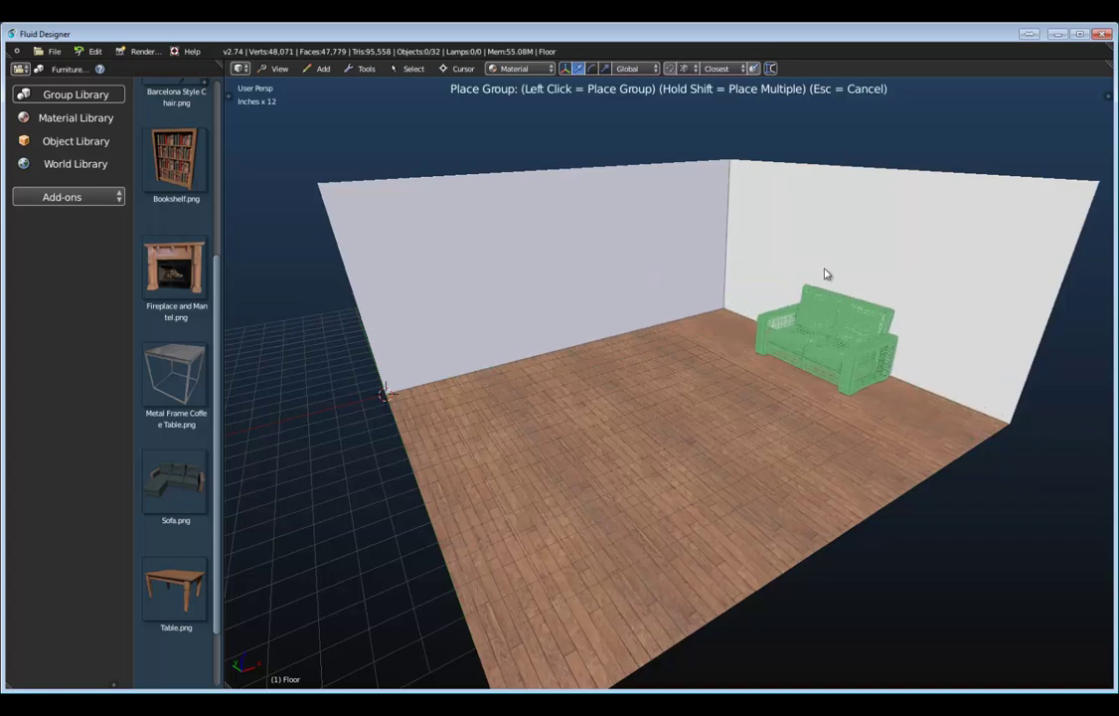
click(736, 255)
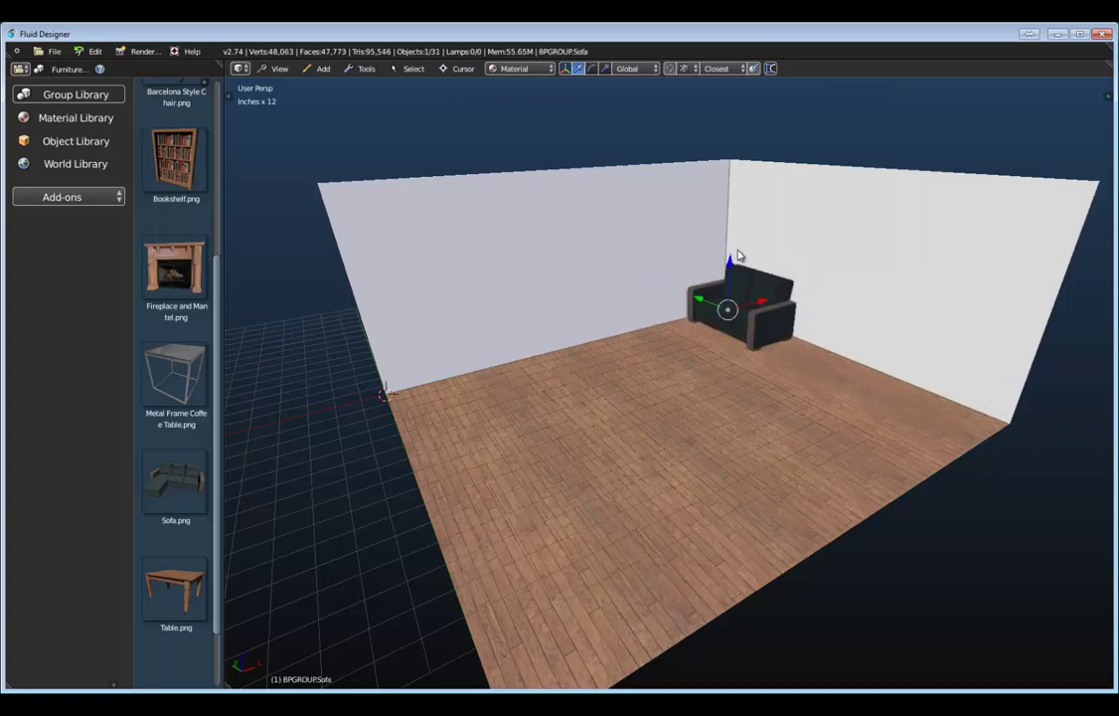
- Slide the sofa along the wall to an X location of about 9.57" and open its properties
scroll(738, 252, up, 3)
scroll(752, 350, up, 2)
middle_drag(749, 351, 783, 411)
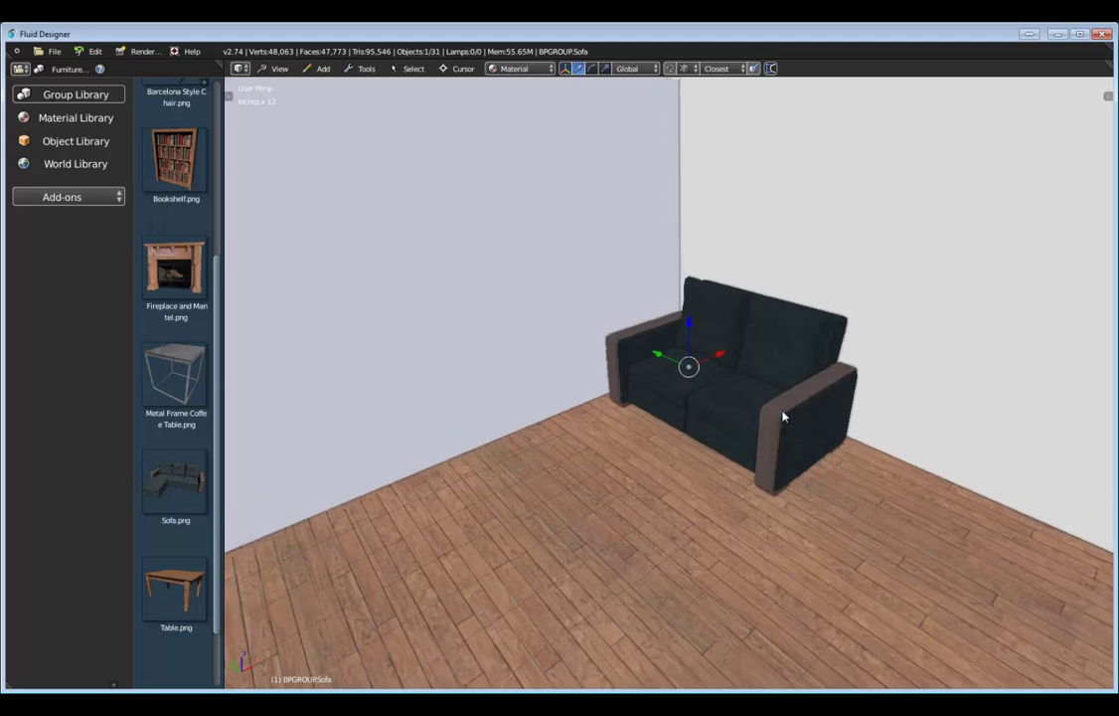
drag(662, 361, 486, 190)
right_click(672, 333)
mouse_move(443, 288)
mouse_down()
mouse_move(462, 290)
mouse_move(432, 294)
mouse_up()
drag(527, 191, 461, 134)
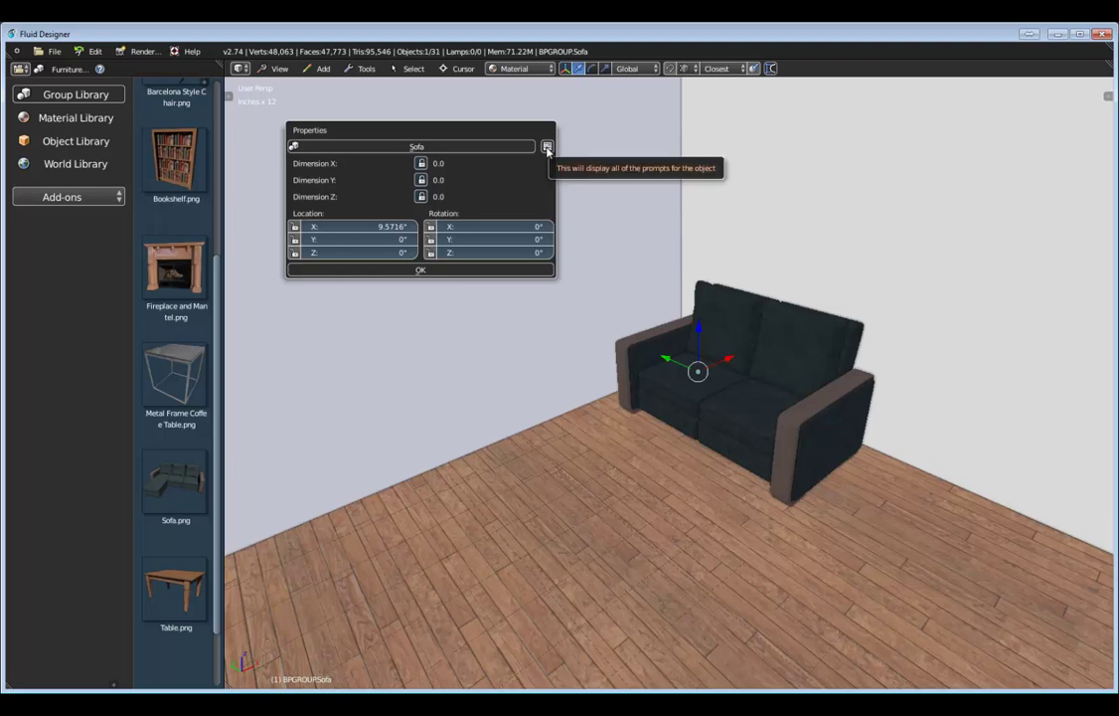
- Set Num Seats to 3 in the sofa's object prompts
click(547, 147)
drag(550, 147, 779, 132)
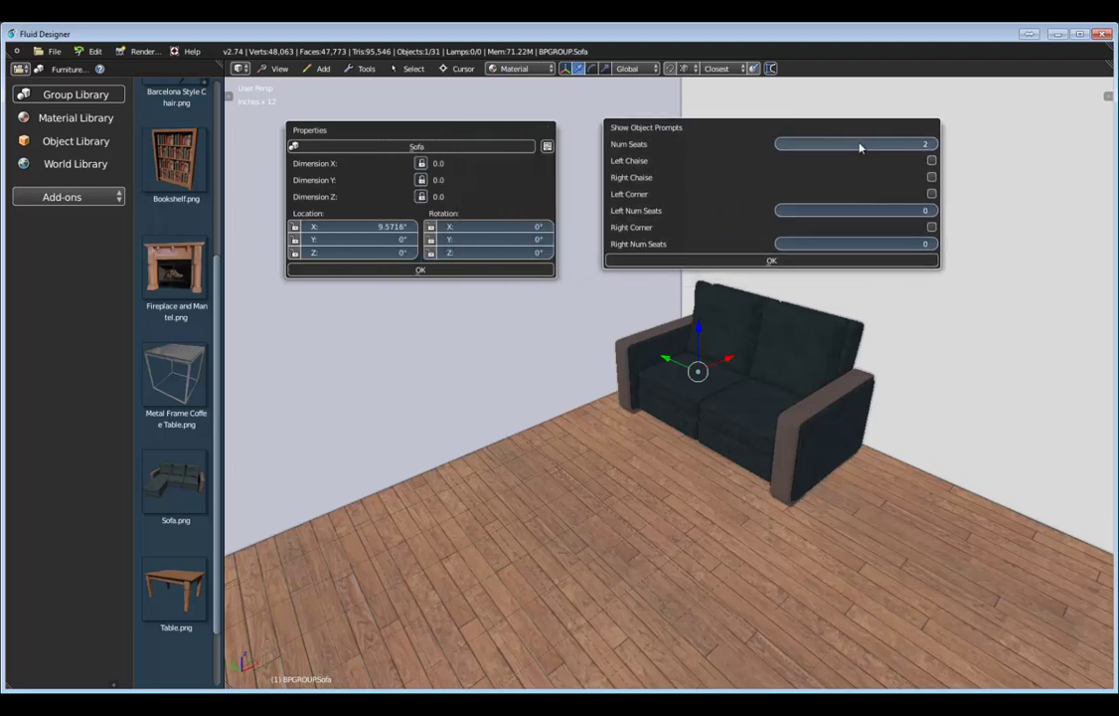
click(931, 145)
click(933, 145)
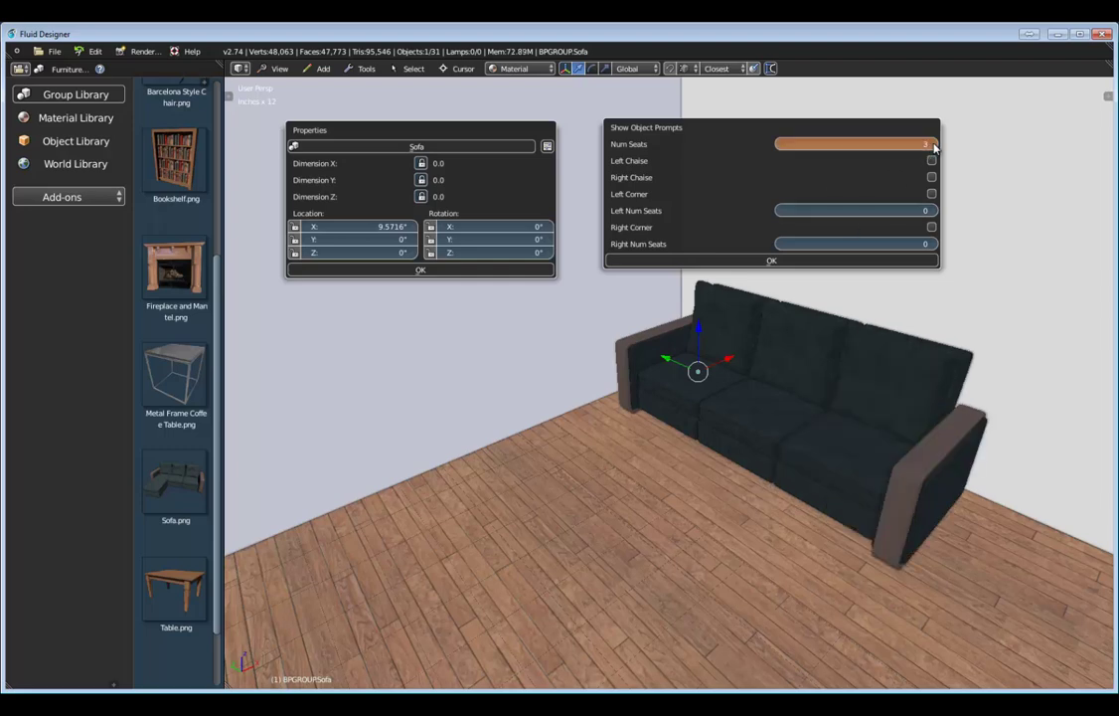
click(932, 145)
click(778, 145)
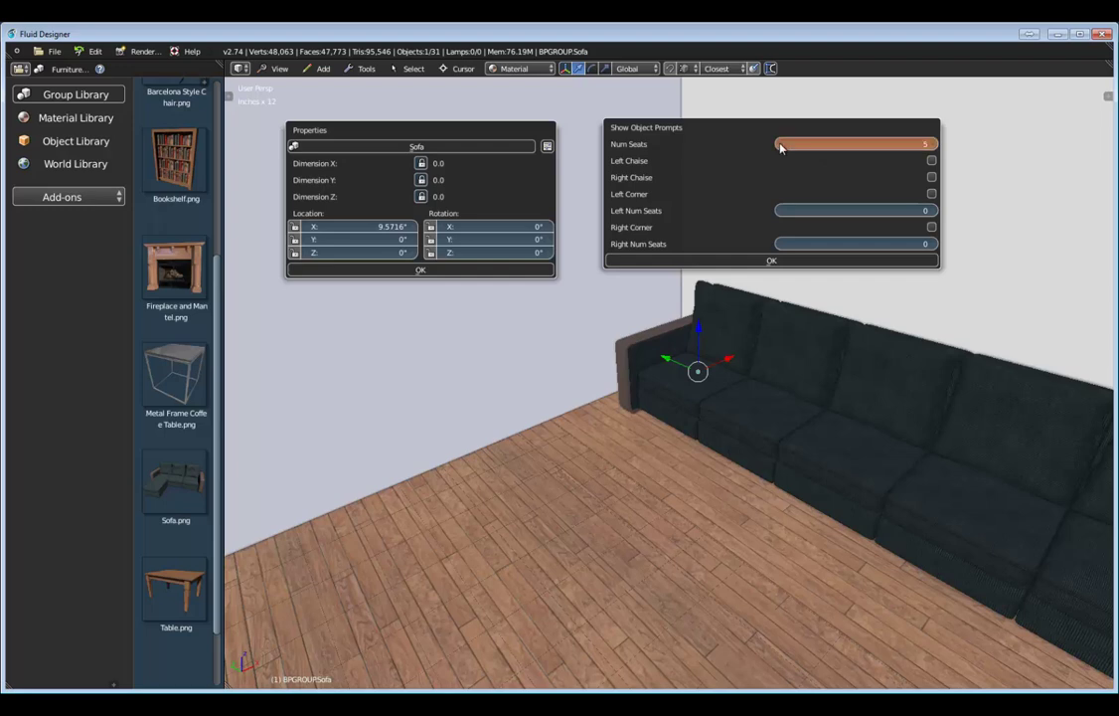
click(778, 145)
- Try extending the sofa around the corner with Left Num Seats at 3 and Left Chaise enabled
click(932, 210)
click(931, 209)
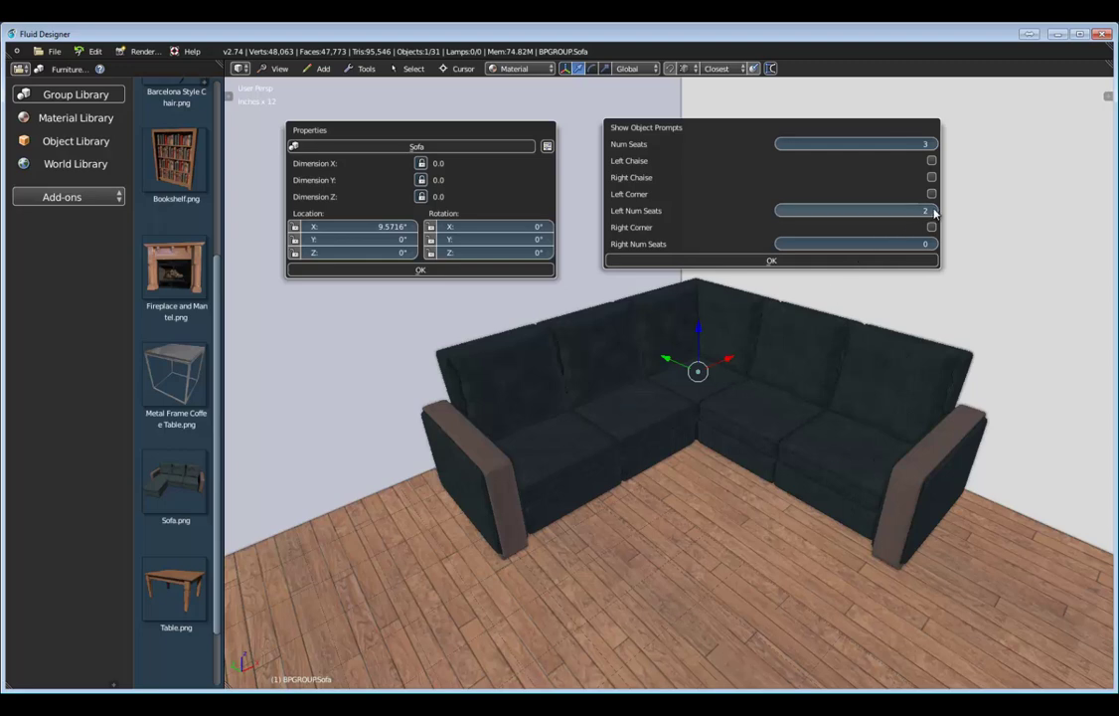
click(933, 211)
click(931, 162)
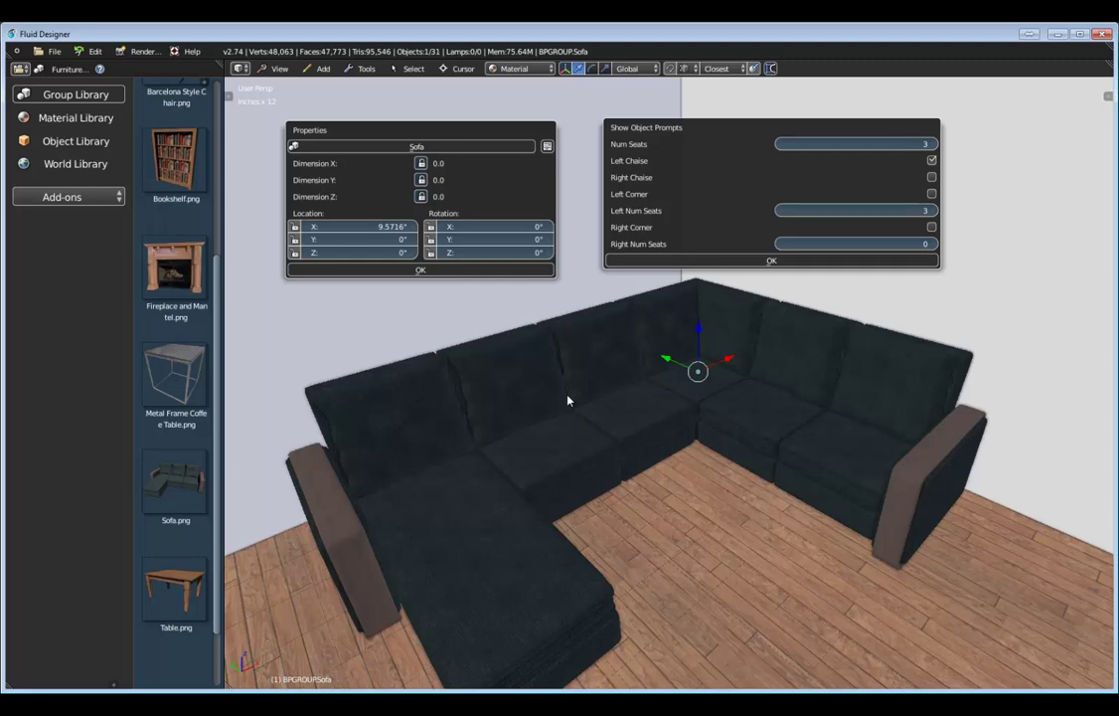
- Remove the sofa's left chaise, set Left Num Seats back to 0 and close the sofa's dialogs
click(931, 161)
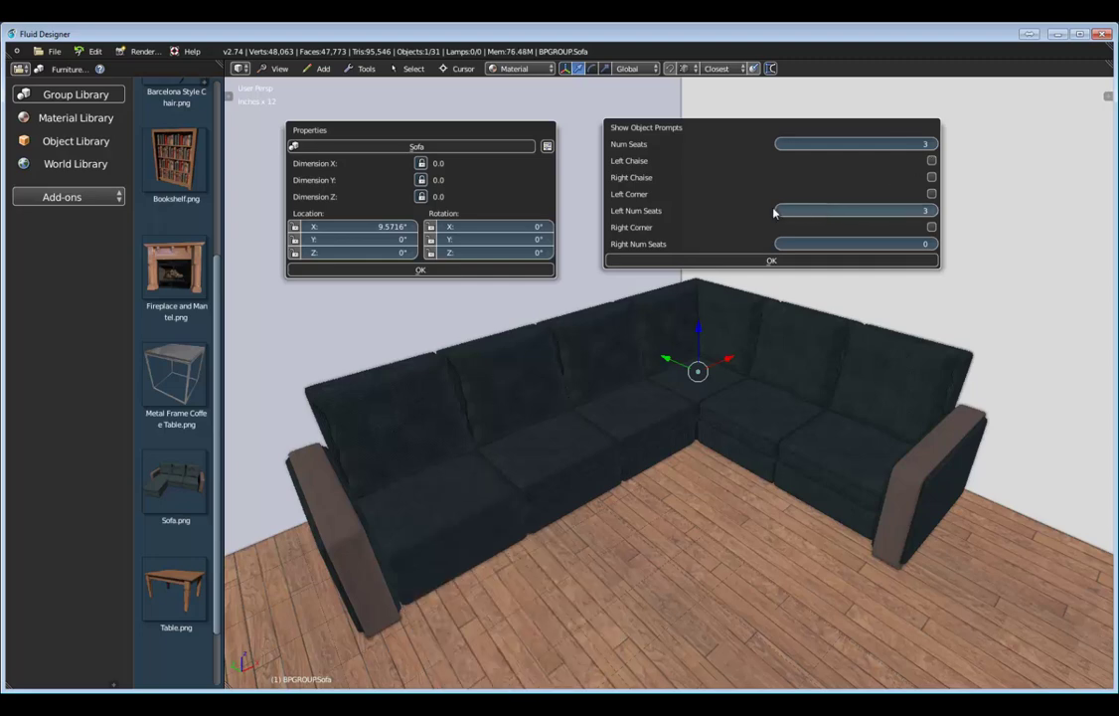
click(781, 211)
click(781, 210)
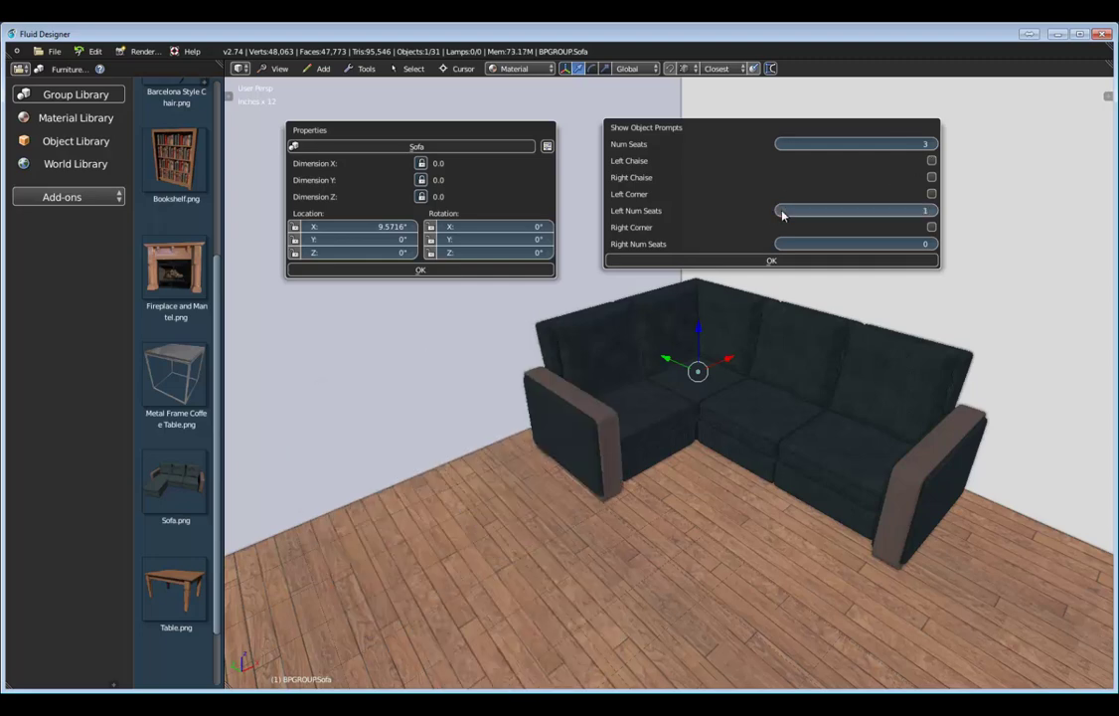
click(781, 212)
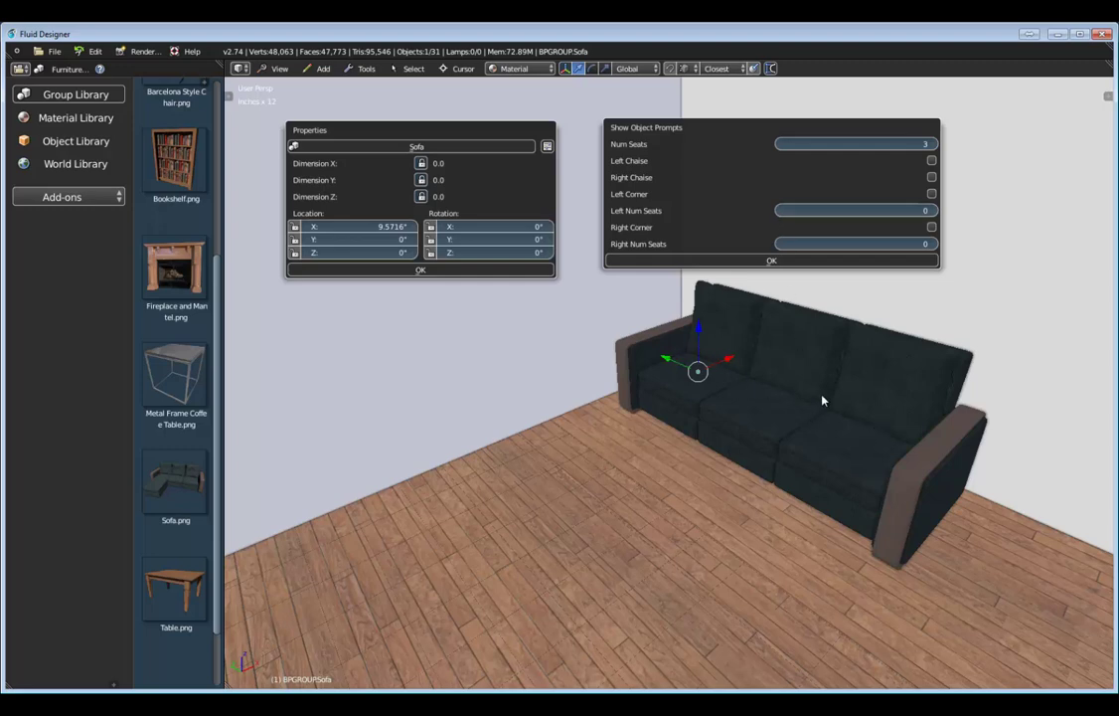
key(Escape)
key(Escape)
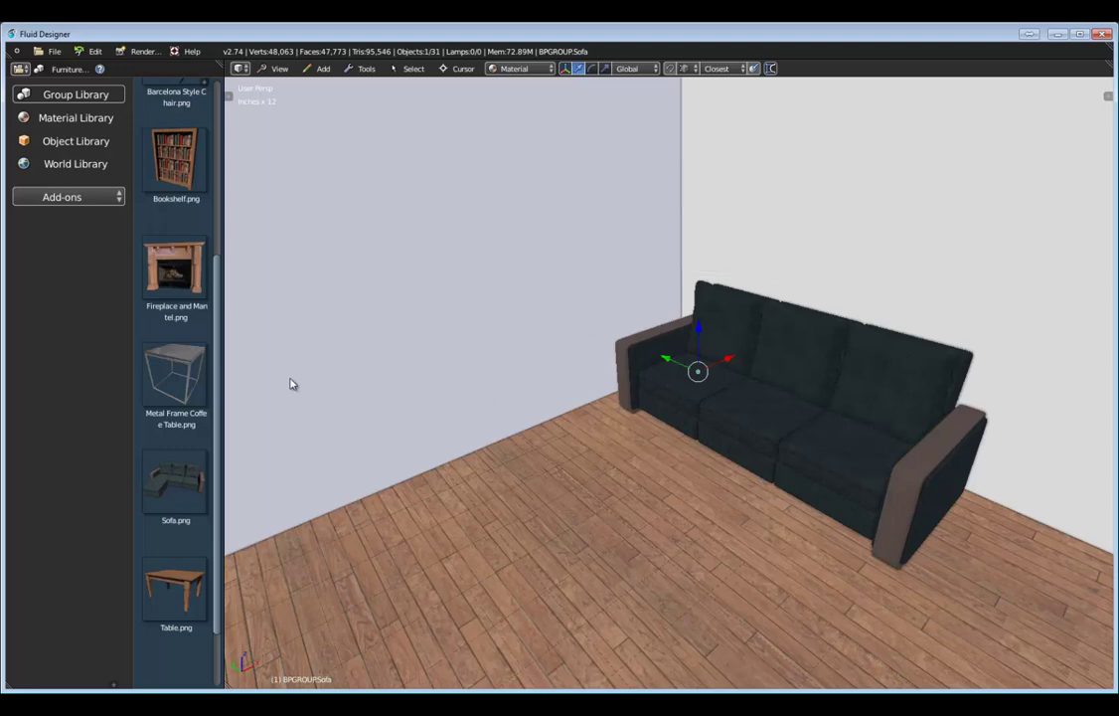
- Place the Metal Frame Coffee Table group from the Furniture category on the floor in front of the sofa
drag(179, 378, 547, 488)
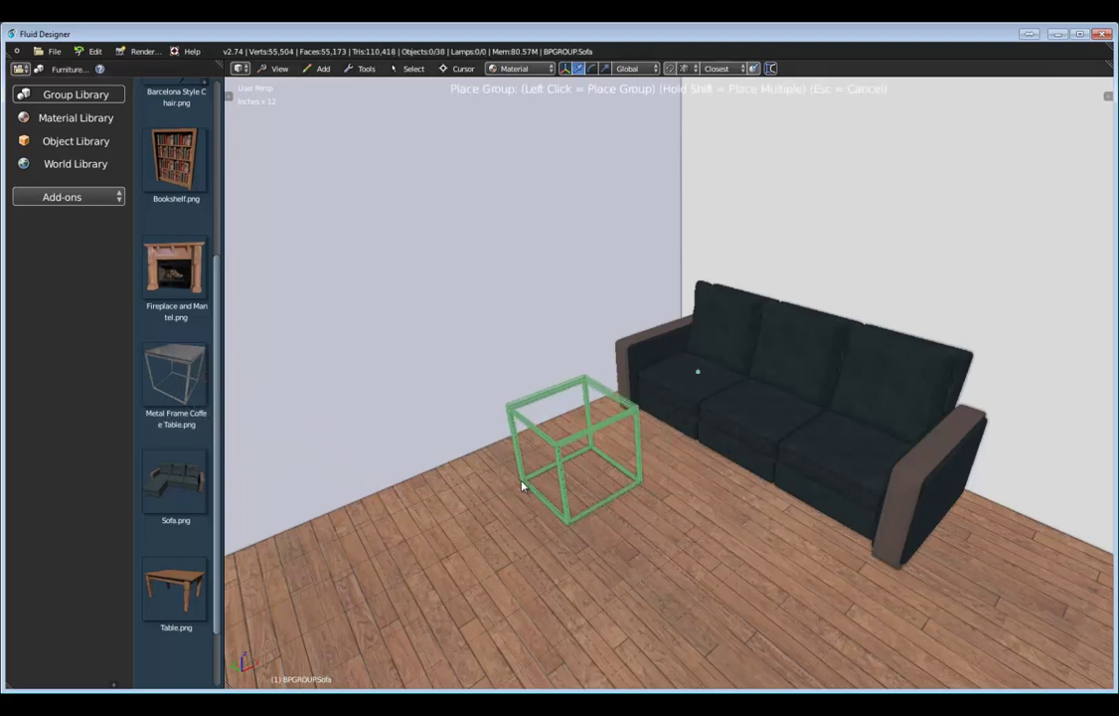
click(525, 483)
middle_drag(652, 518, 617, 396)
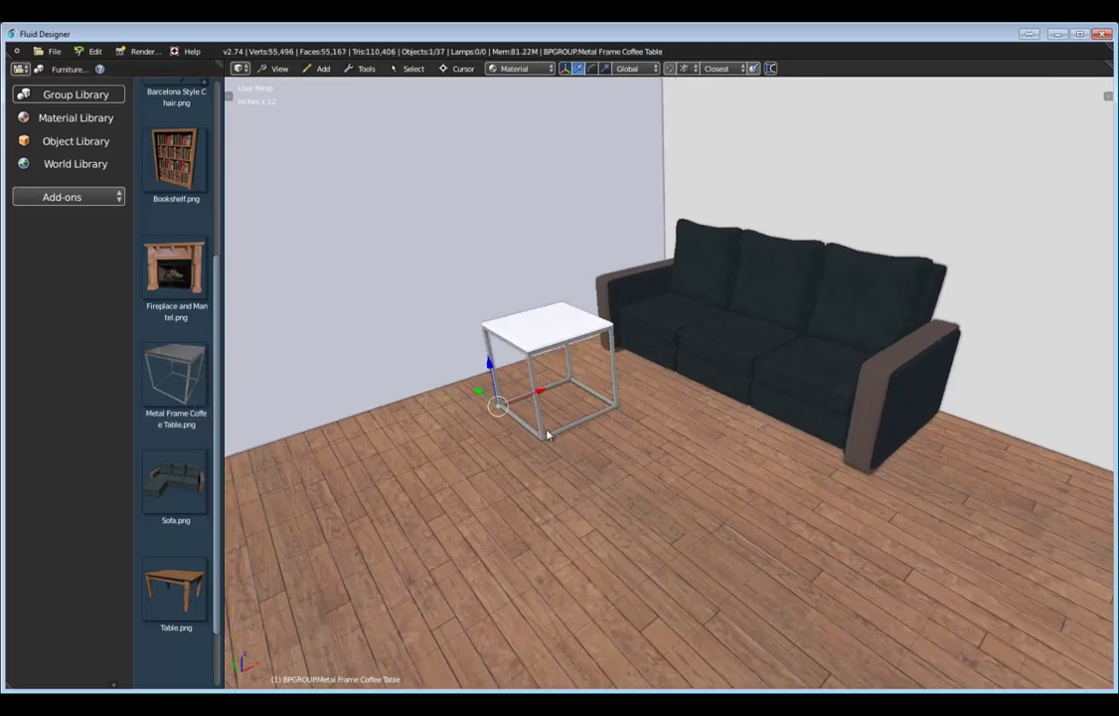
- Adjust the coffee table's size through its properties to make it a longer, lower table in front of the sofa
right_click(547, 432)
drag(563, 423, 377, 507)
drag(681, 529, 614, 527)
middle_drag(675, 388, 701, 430)
drag(634, 410, 602, 412)
middle_drag(680, 399, 704, 432)
- Place a Fixed Window from the Windows category on the wall beside the sofa and lower it to about Z 20.24"
scroll(652, 356, up, 2)
middle_drag(659, 375, 692, 371)
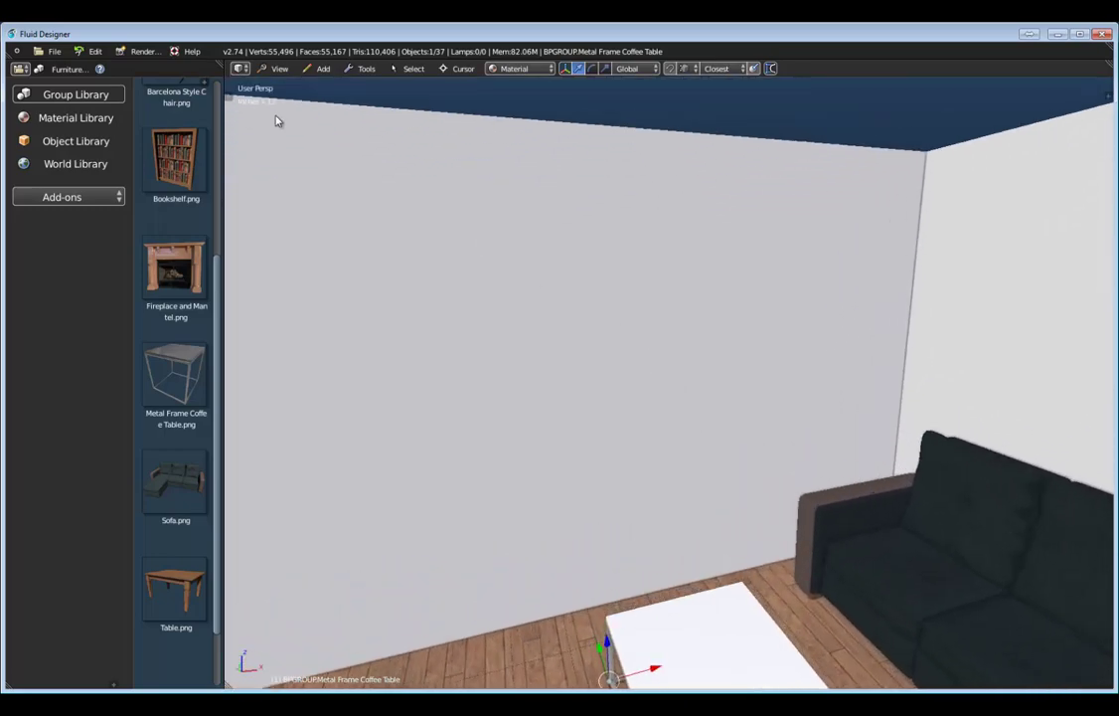
click(62, 68)
click(68, 140)
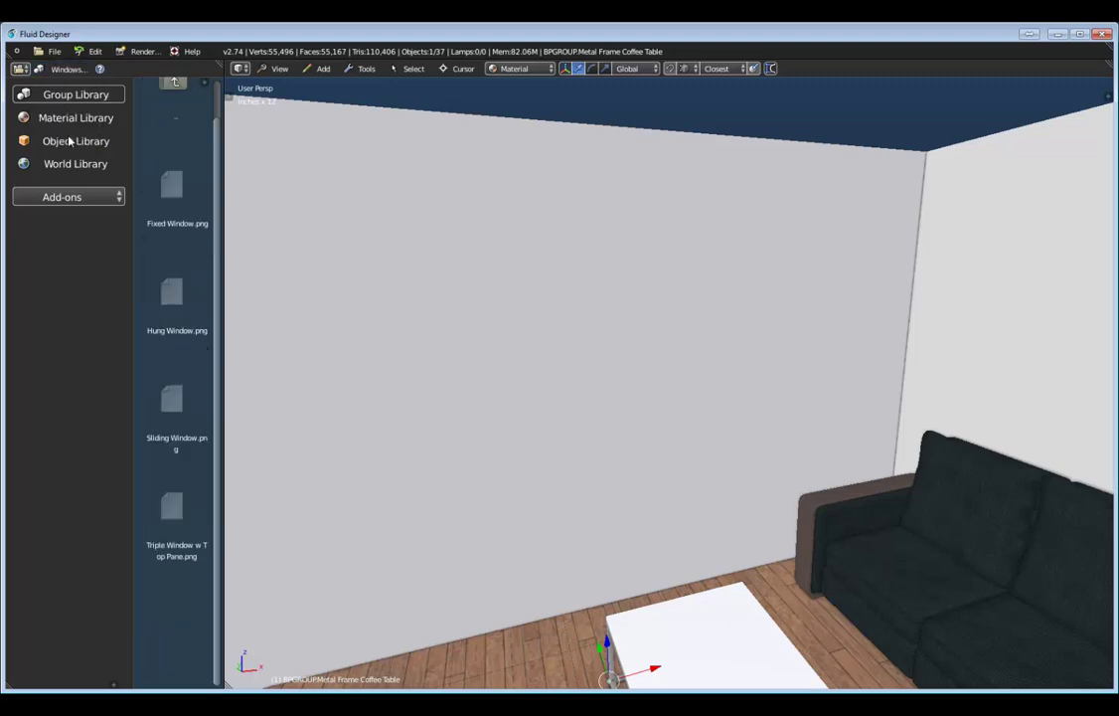
drag(174, 197, 621, 336)
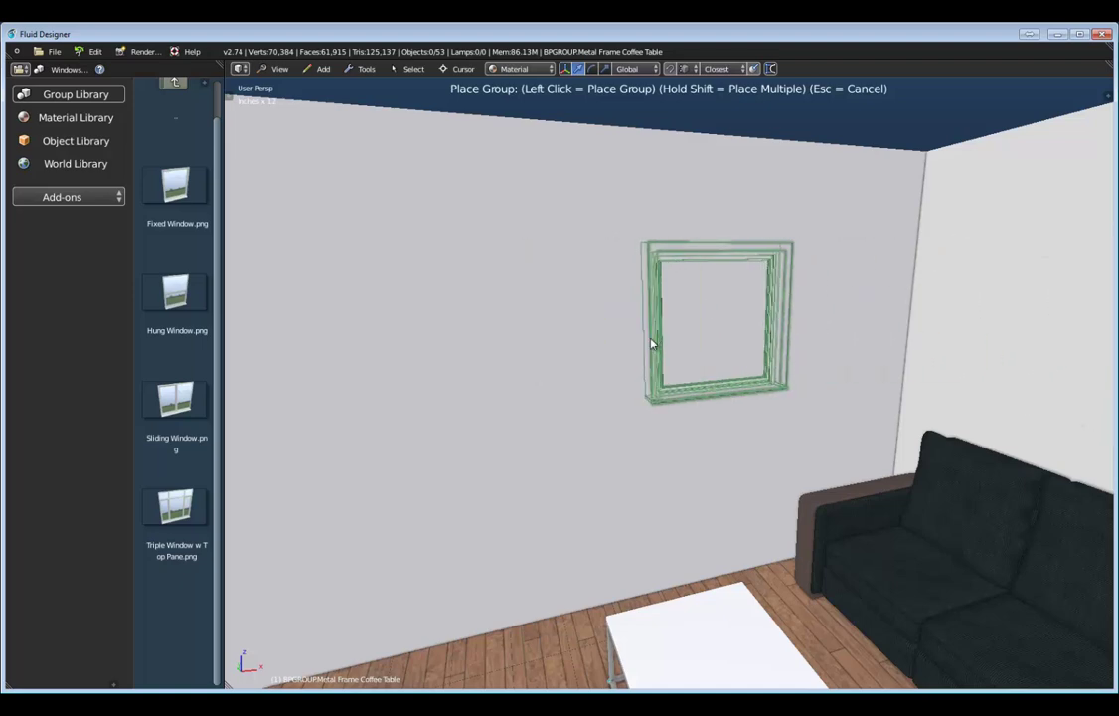
click(651, 344)
drag(651, 362, 652, 480)
drag(524, 292, 404, 155)
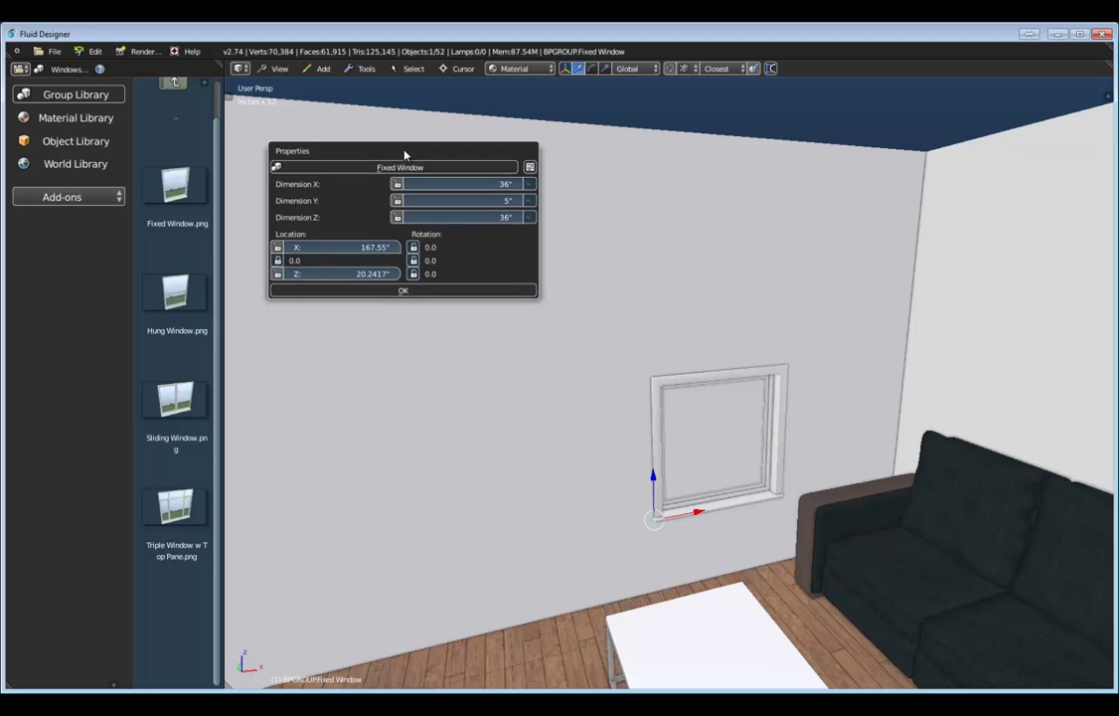
- Make the Fixed Window taller by setting its Dimension Z to 75"
drag(463, 218, 719, 238)
click(484, 215)
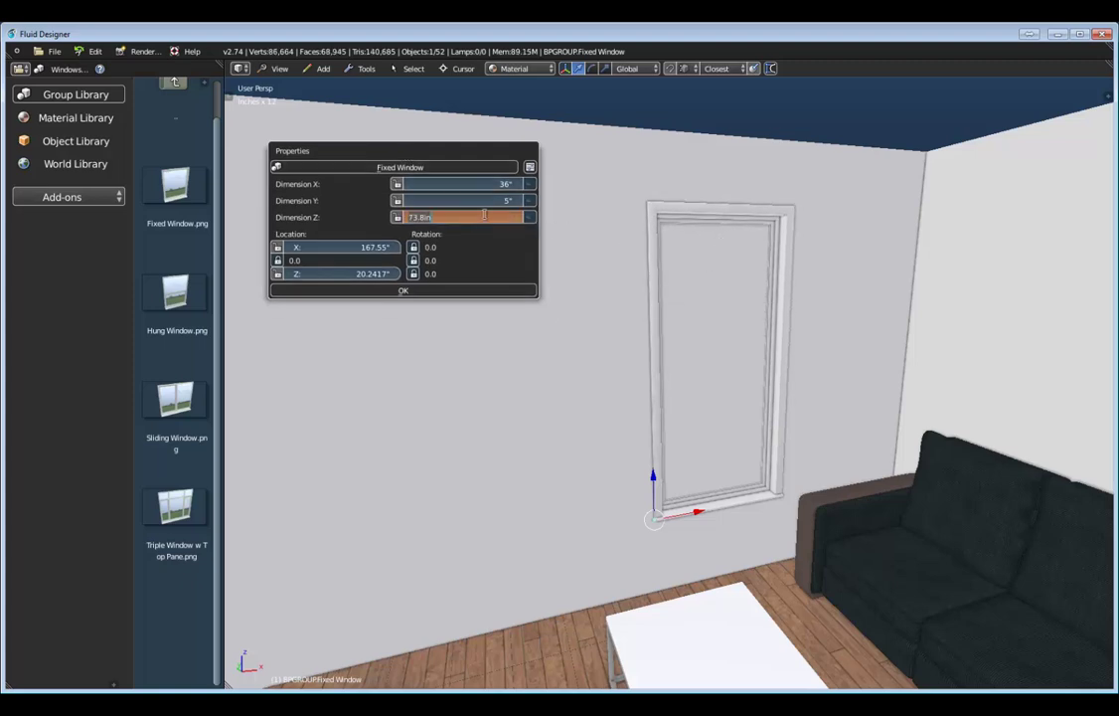
key(Return)
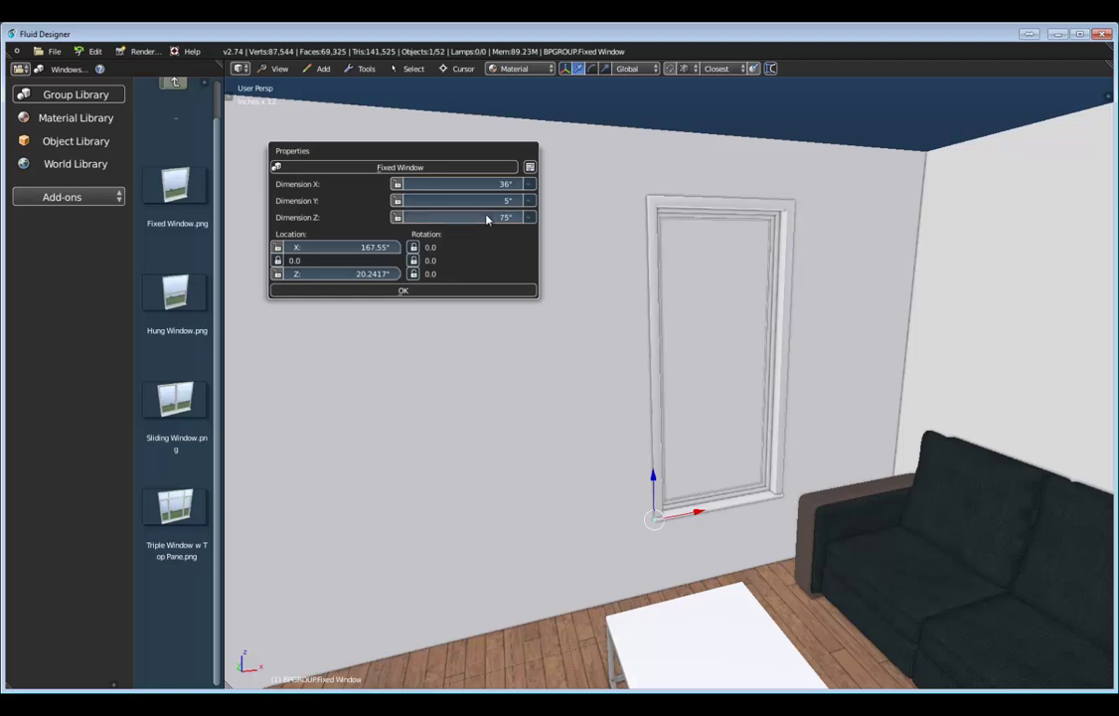
- Enable blinds in the window's object prompts, with Pull Blinds at about 0.70% and Close Blinds at about 0.24%
click(529, 167)
drag(531, 169, 425, 320)
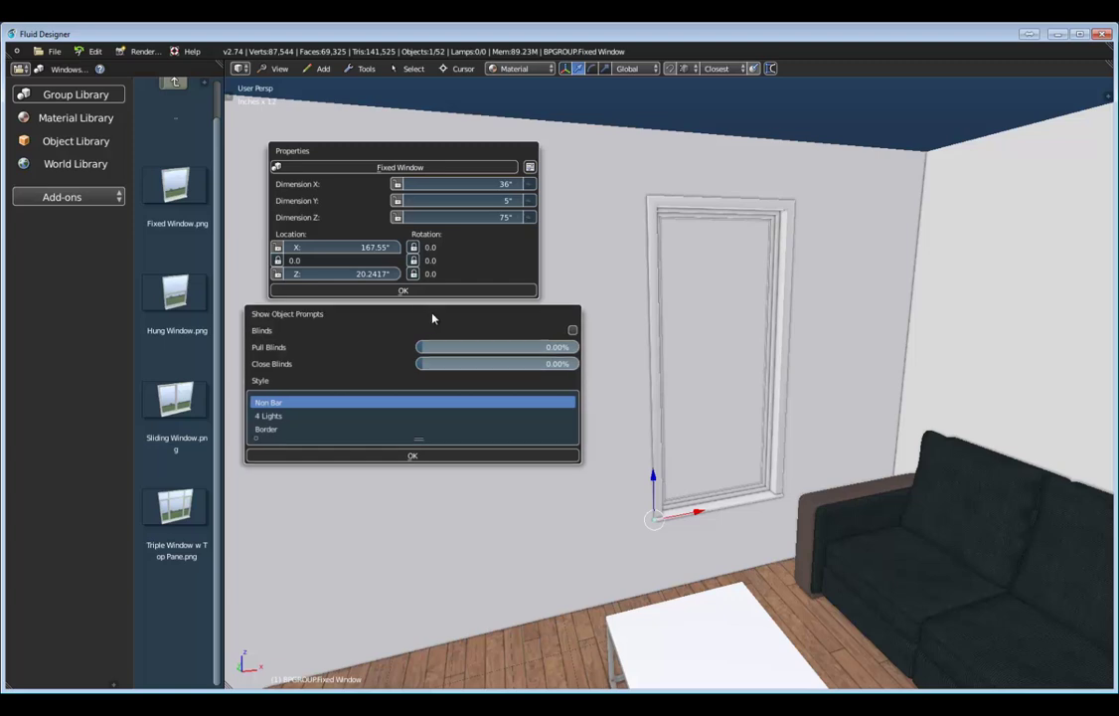
click(573, 330)
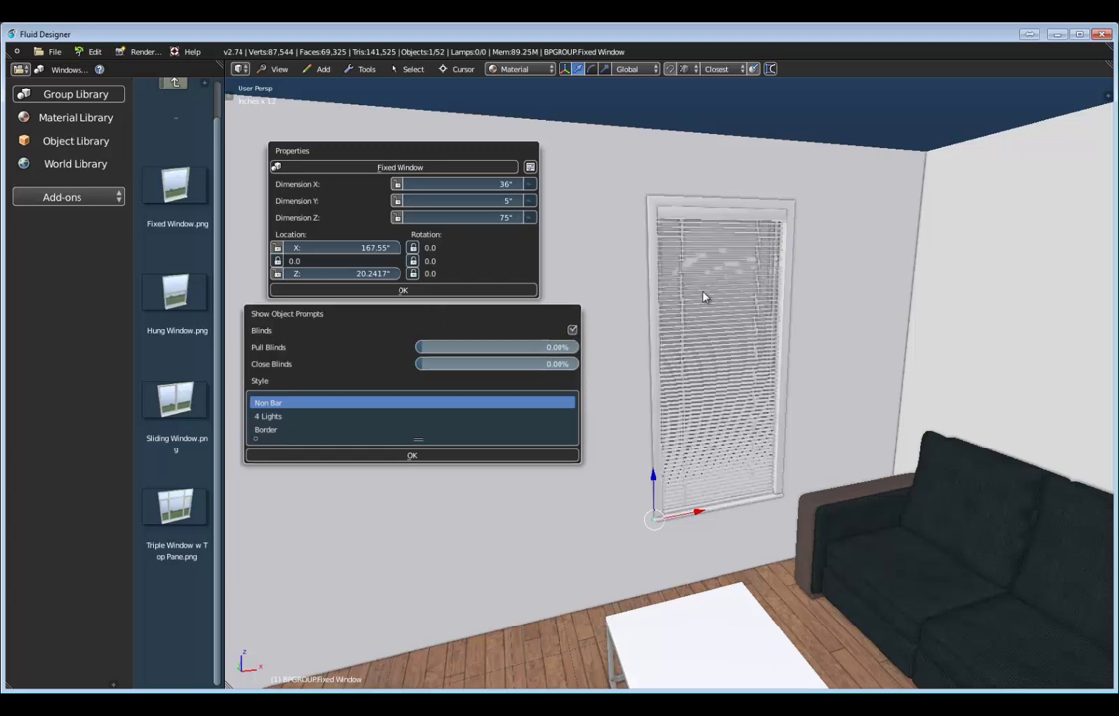
drag(424, 349, 534, 352)
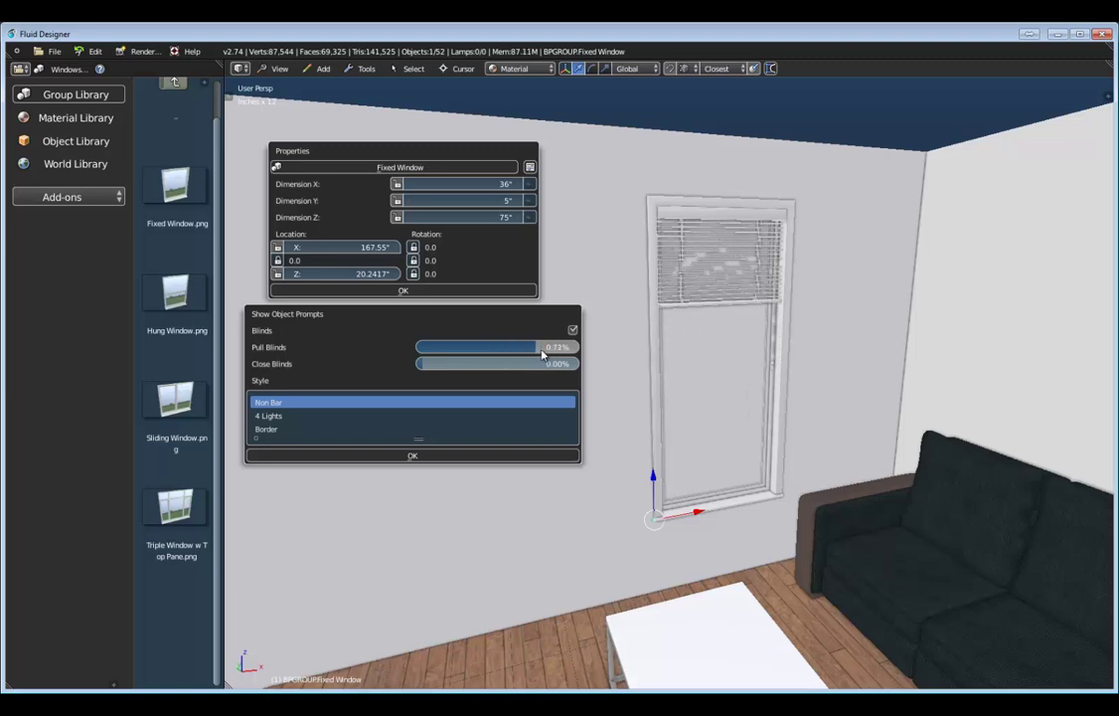
drag(440, 365, 469, 368)
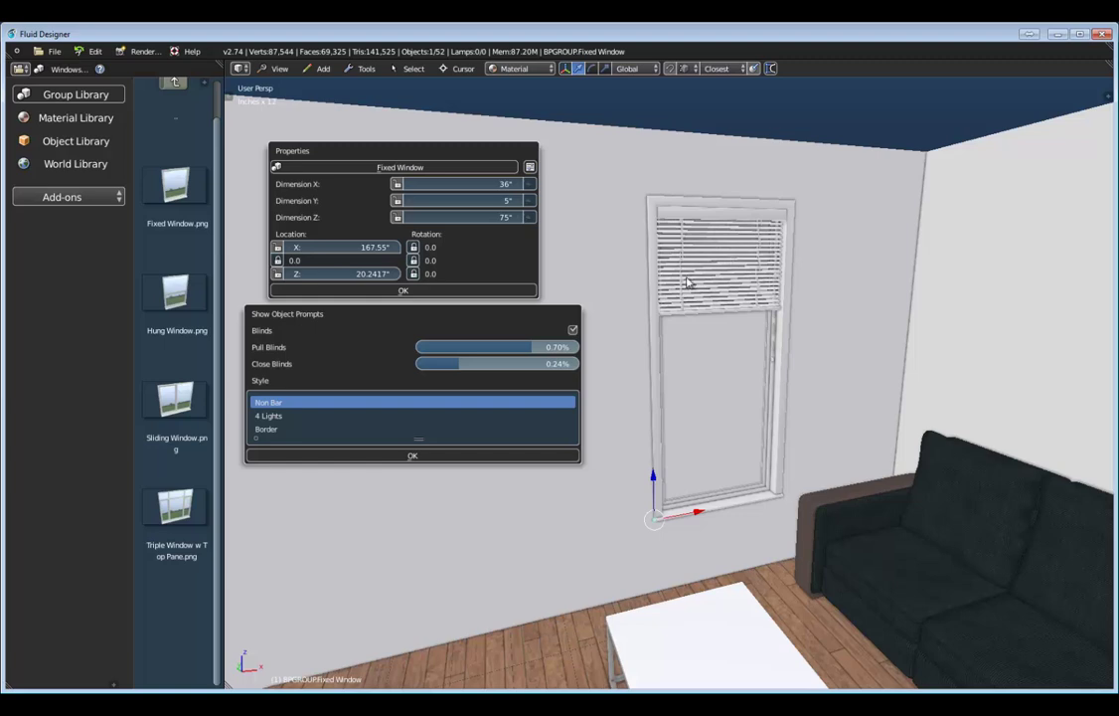
- Try the Border style on the window and settle on the 4 Lights style
click(271, 418)
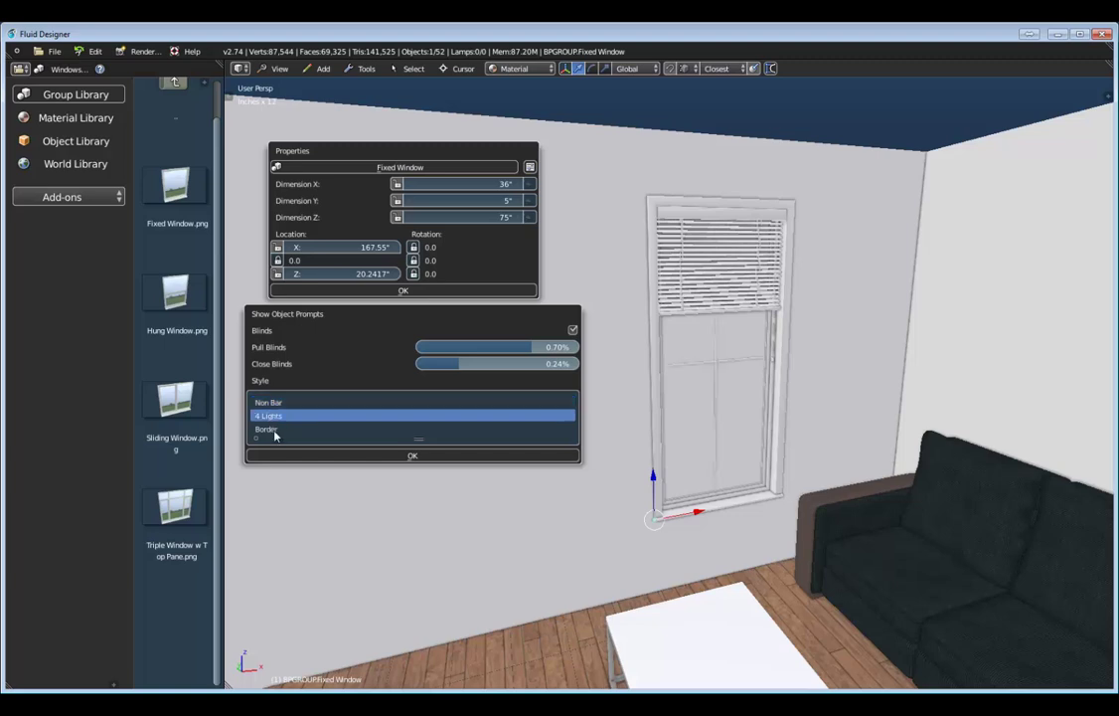
click(281, 431)
click(281, 416)
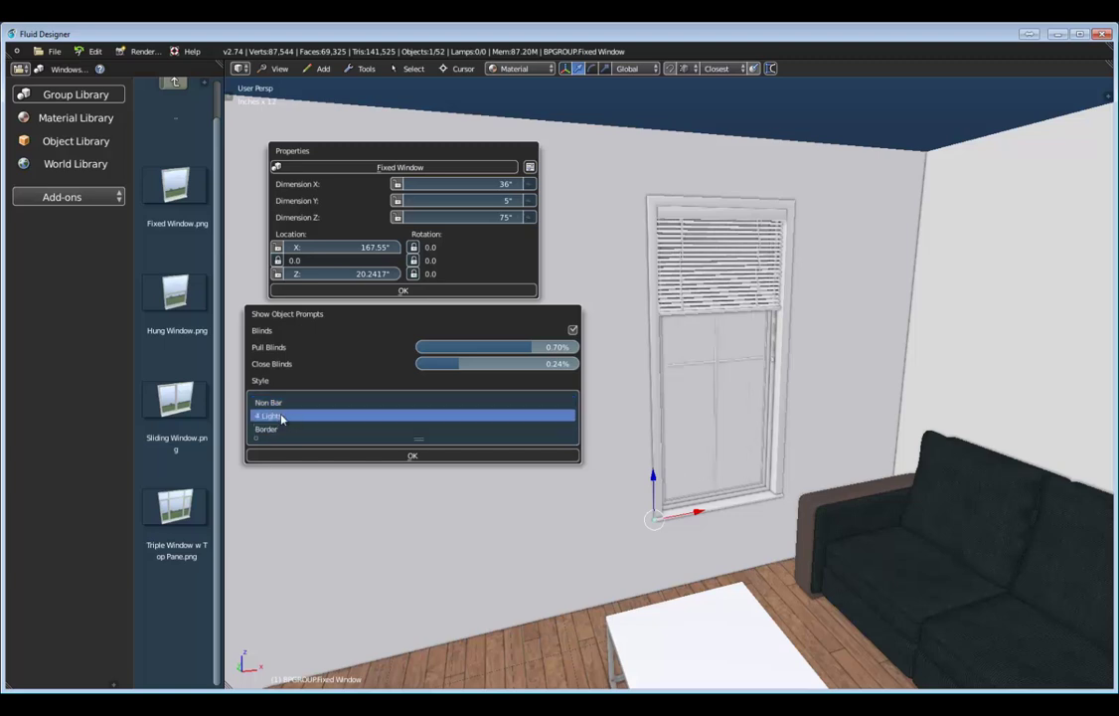
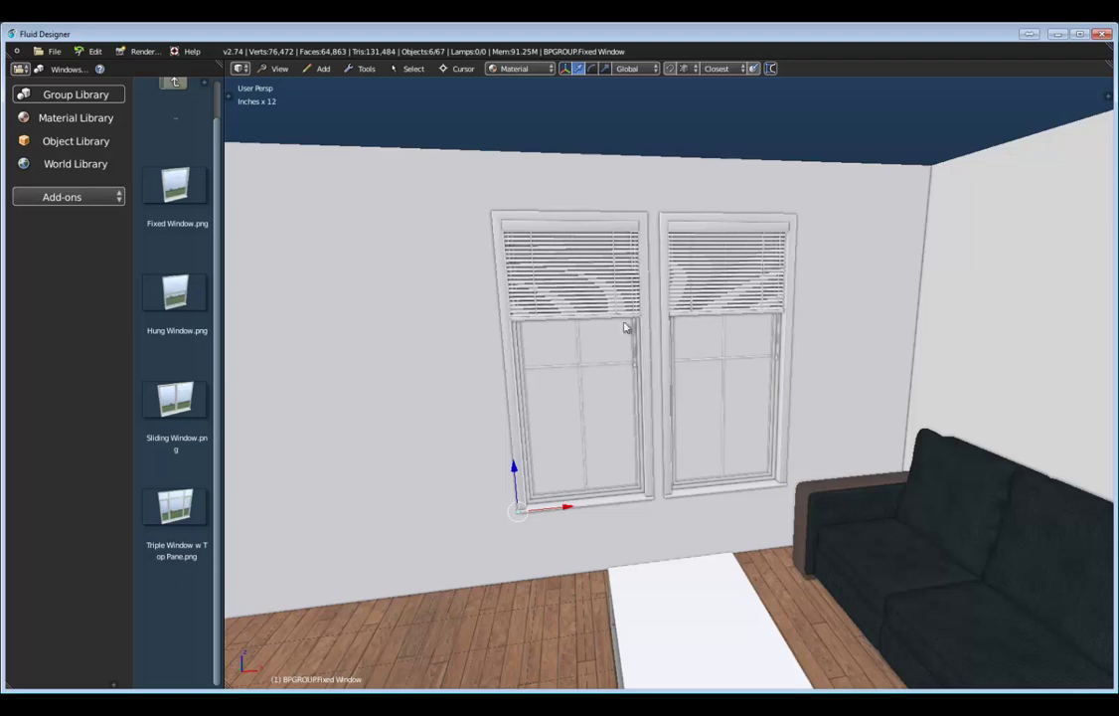
- Copy the selected Fixed Window assembly and place the copy about 39.35" further along the wall as a third window
middle_drag(656, 368, 739, 403)
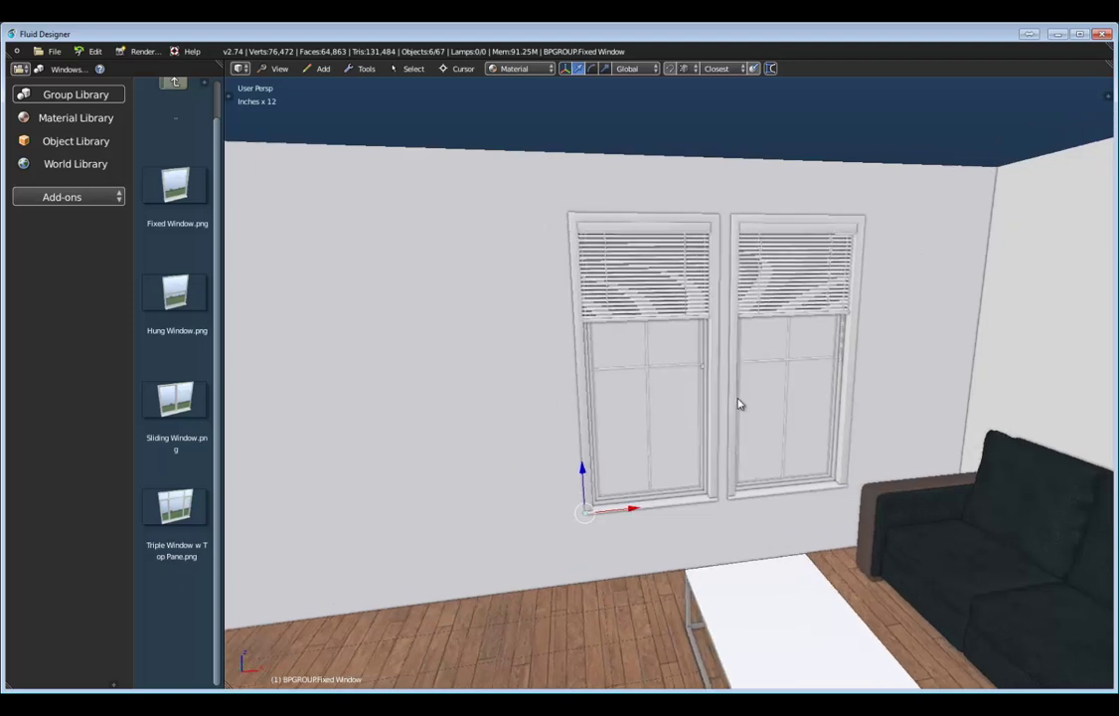
click(353, 70)
mouse_move(383, 111)
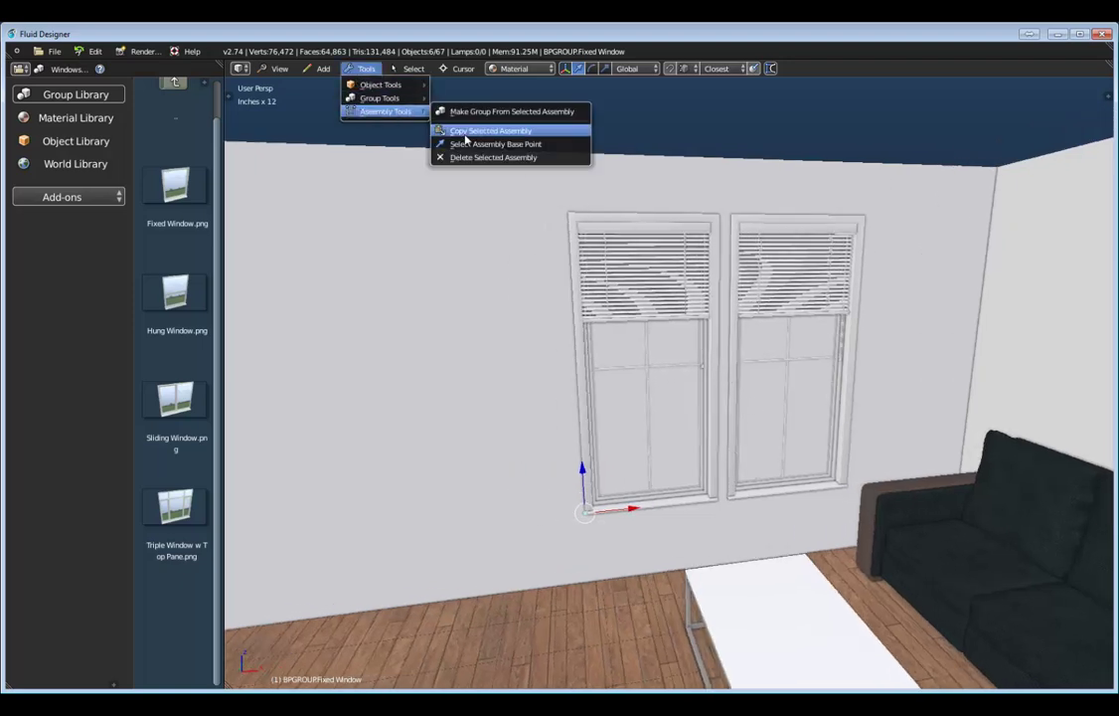
click(465, 138)
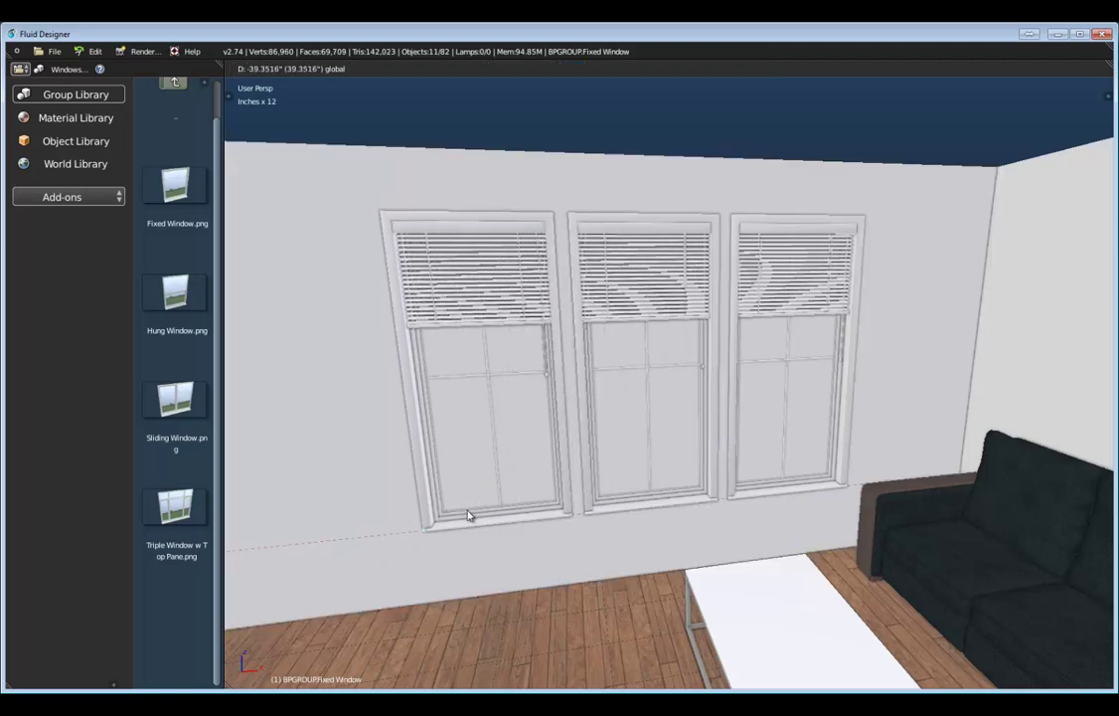
click(467, 517)
mouse_move(624, 332)
middle_down()
mouse_move(669, 394)
mouse_move(680, 377)
mouse_move(654, 338)
mouse_move(637, 342)
middle_up()
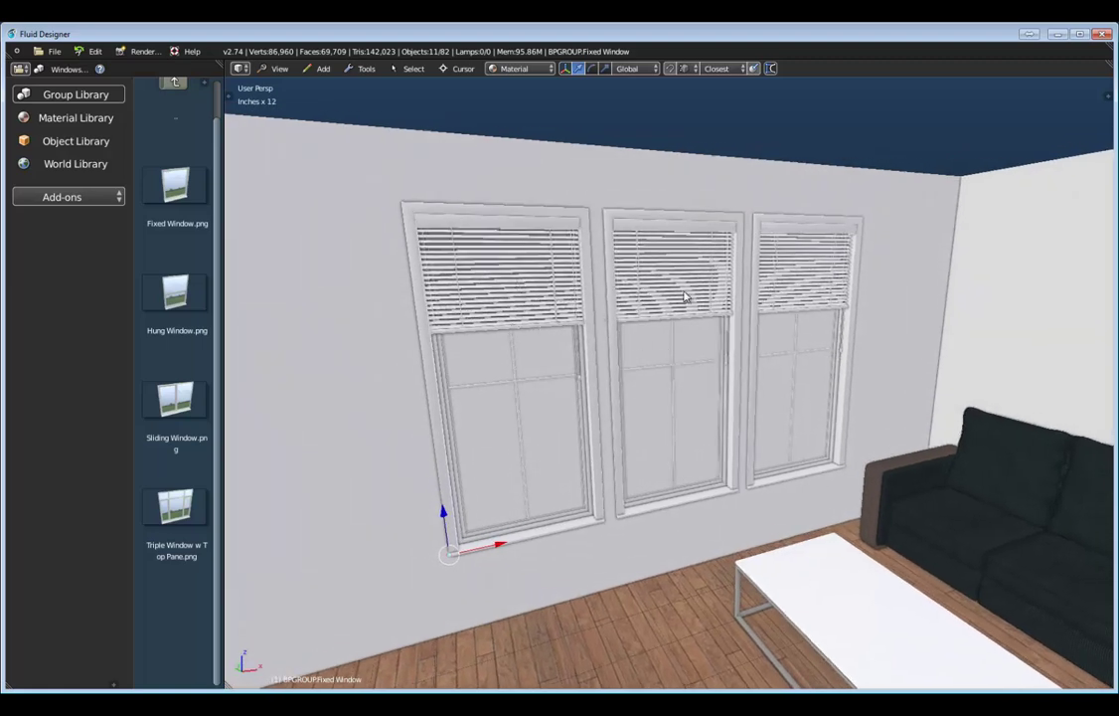
middle_drag(650, 302, 659, 306)
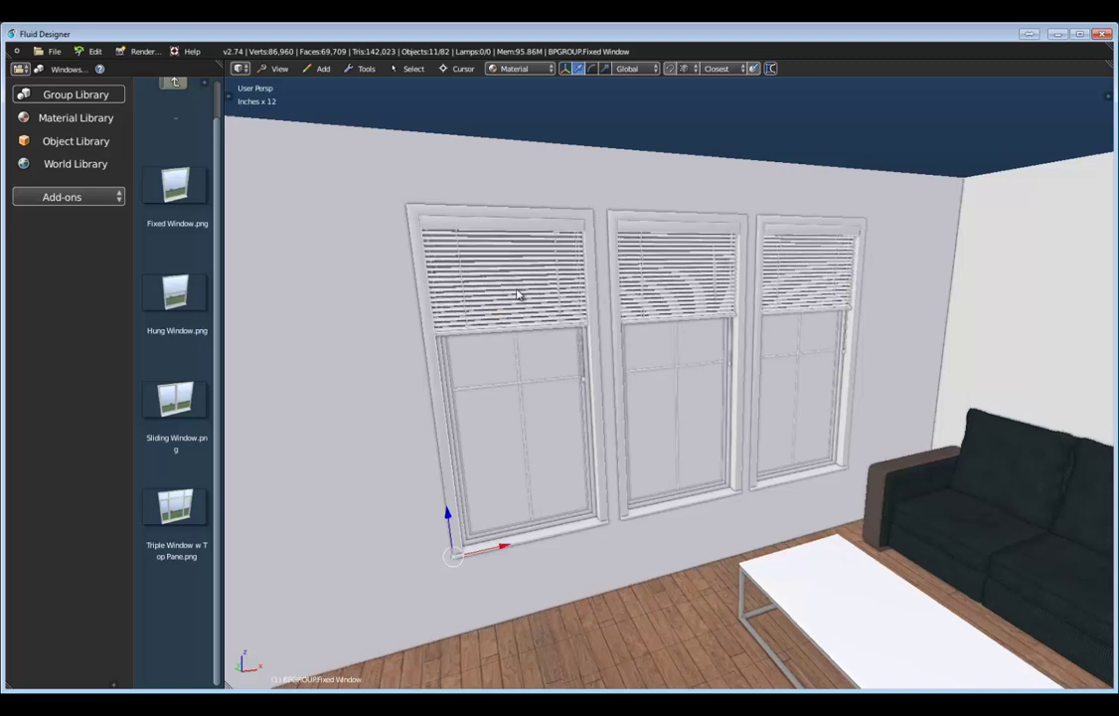
- Examine the object properties of the new window's blinds, from dimensions and material slots to vertex groups and shape keys
double_click(530, 286)
click(654, 299)
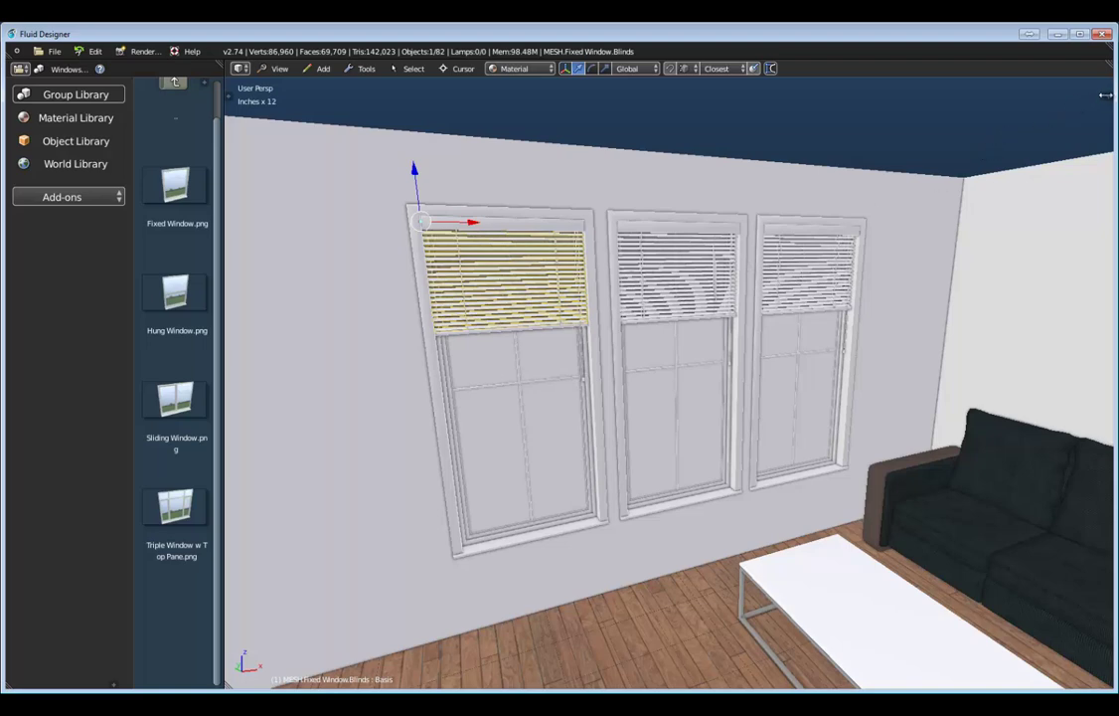
drag(1105, 95, 1049, 103)
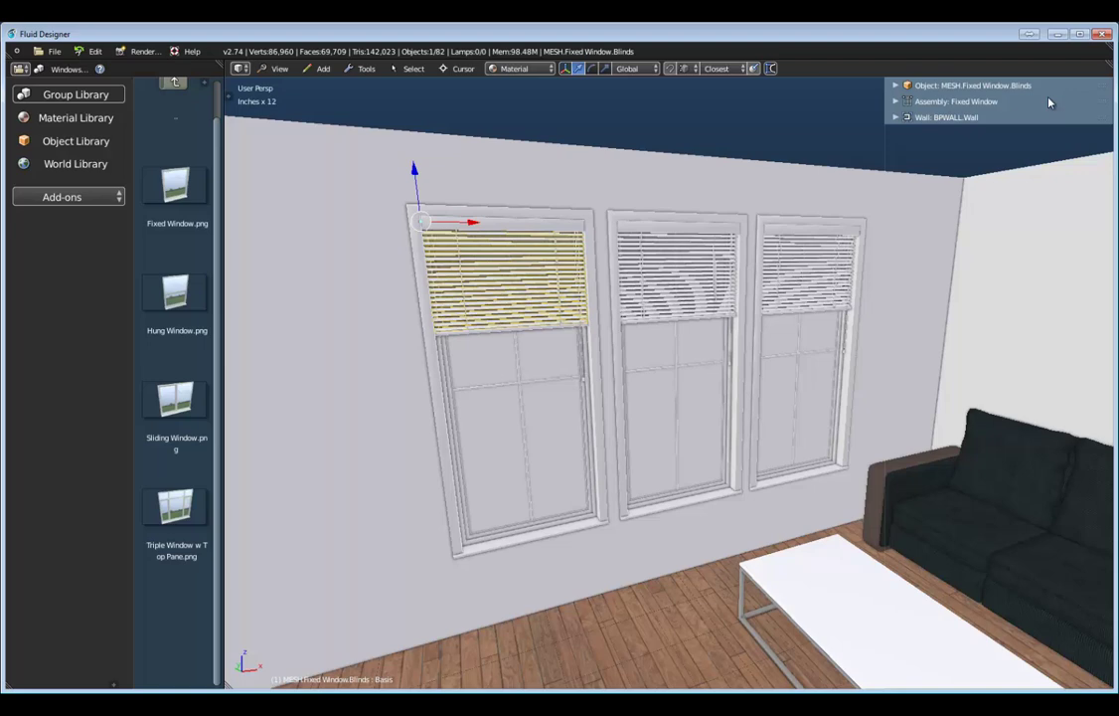
click(895, 86)
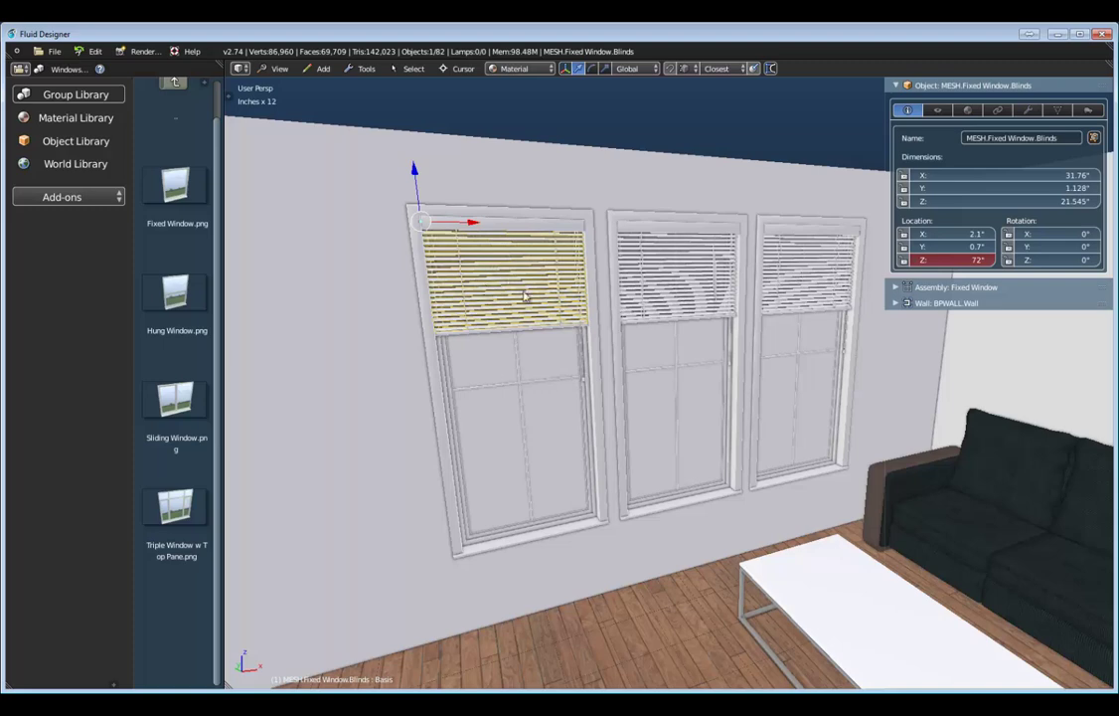
click(968, 110)
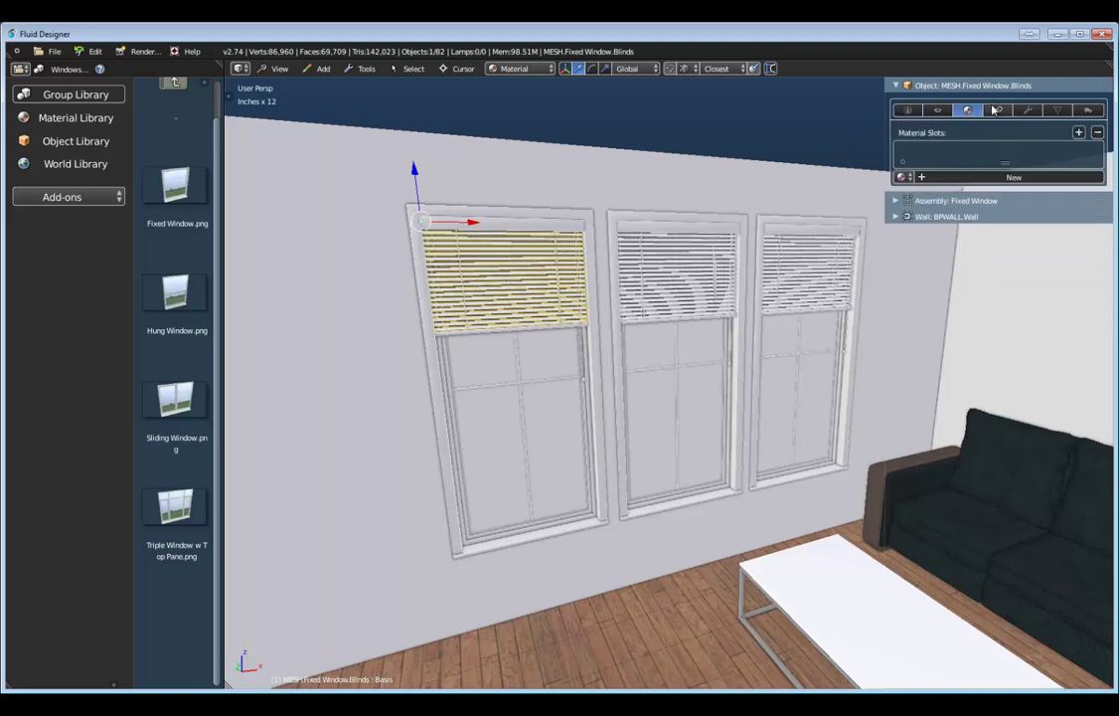
click(998, 111)
click(1028, 111)
click(1058, 110)
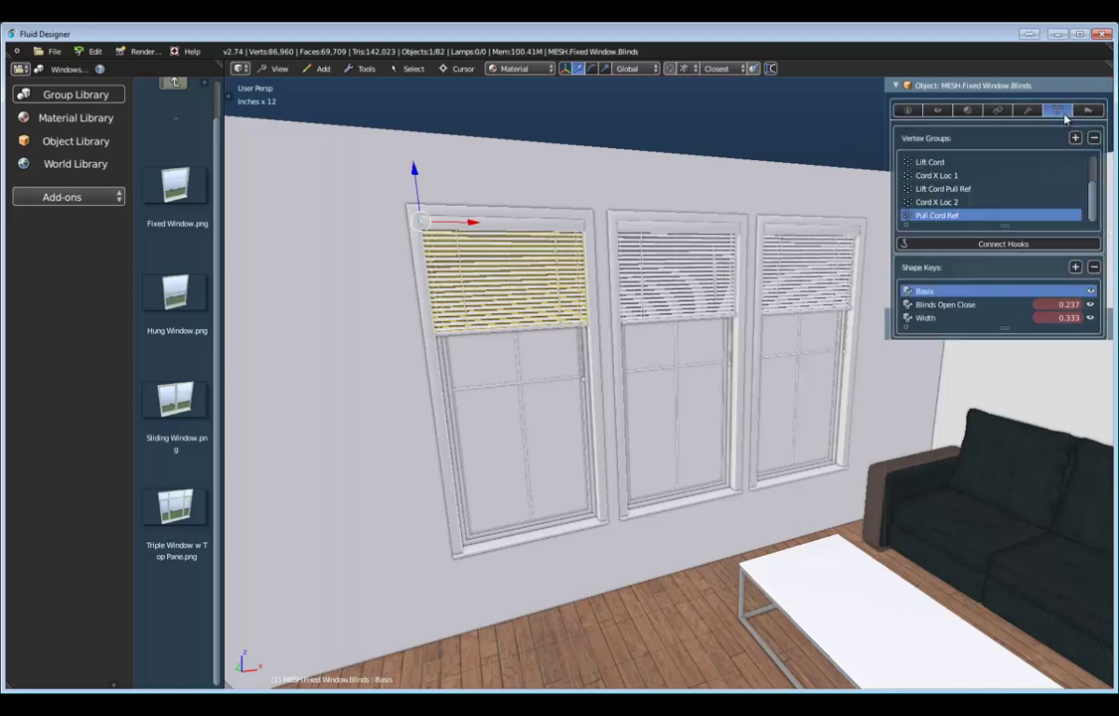
click(907, 110)
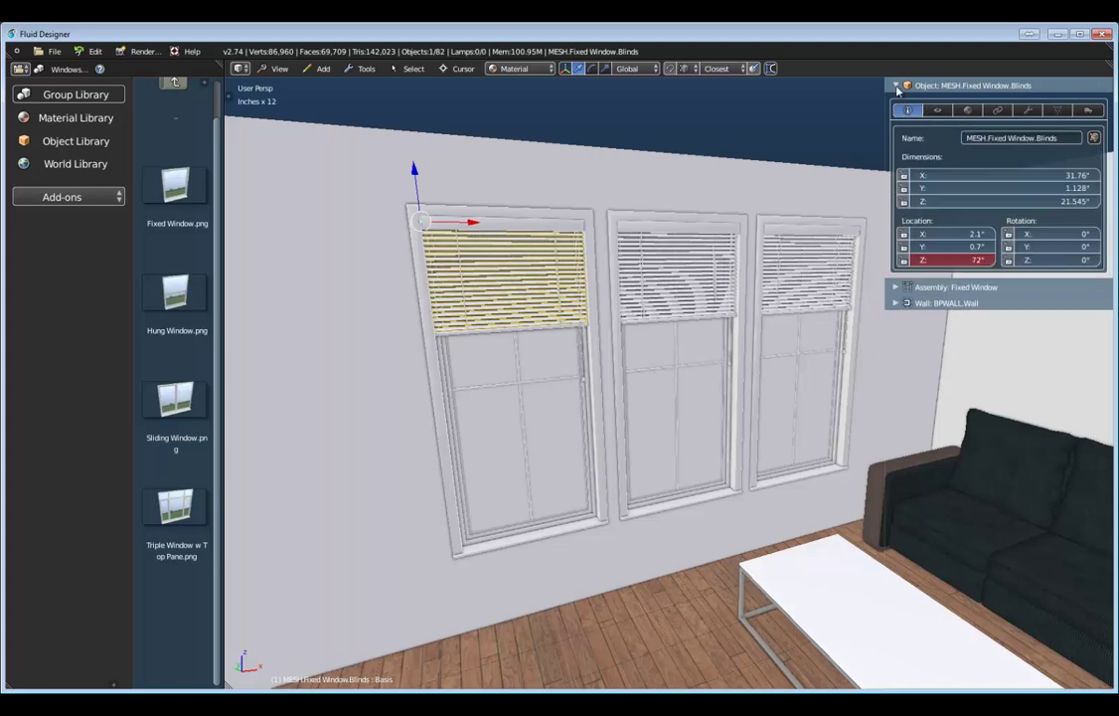
click(896, 87)
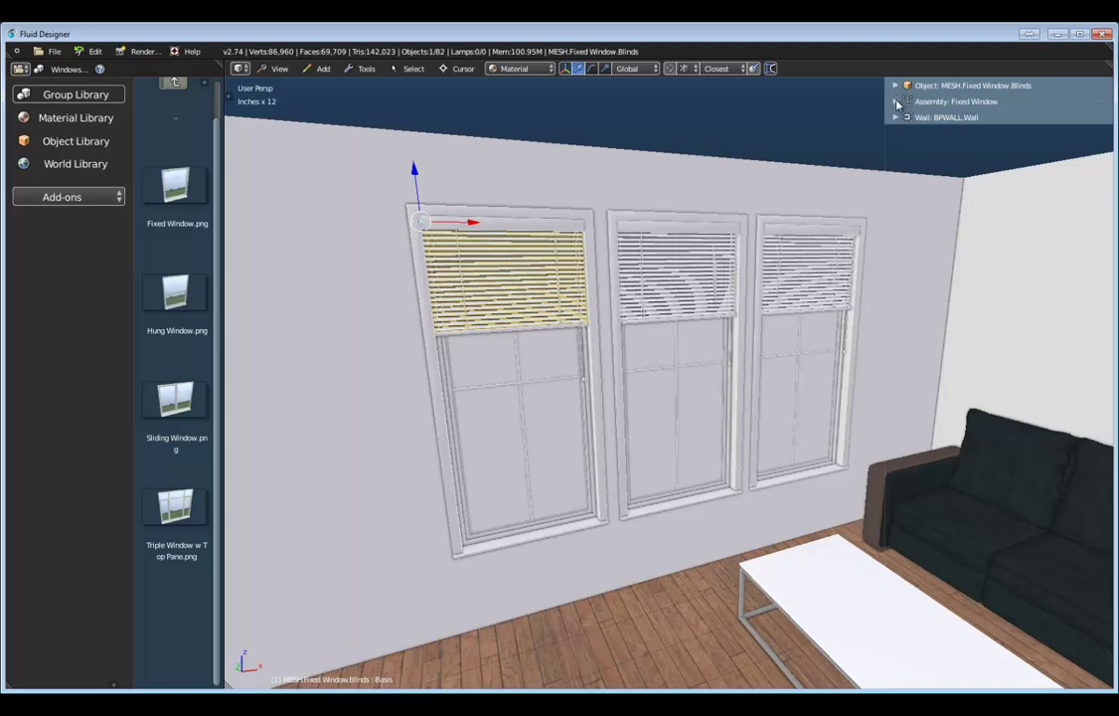
- Lower the blinds through the assembly prompts of all three windows, with Pull Blinds at 0.60% on the middle one and 0.48% beside the sofa
click(896, 101)
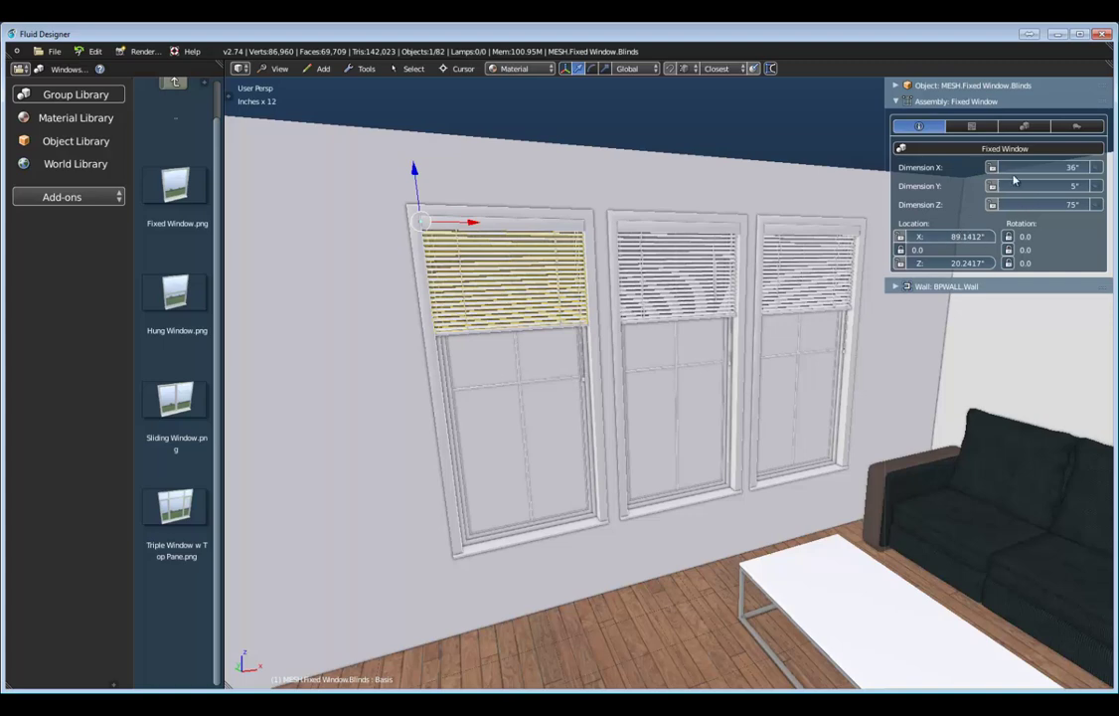
click(971, 127)
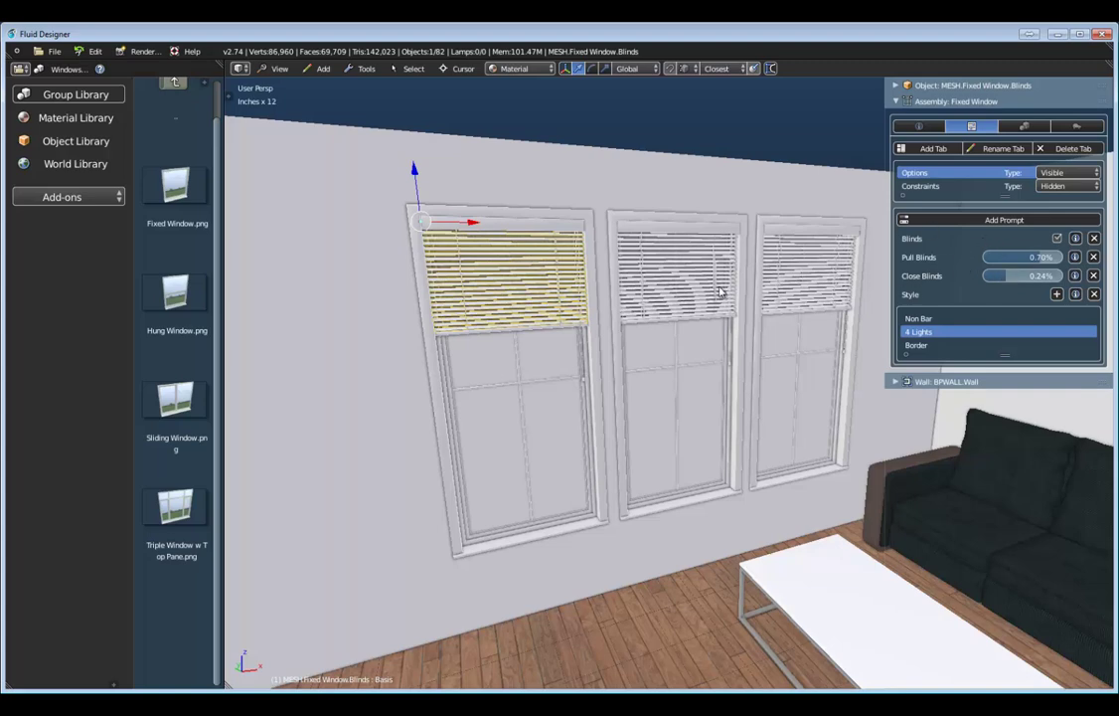
mouse_move(1008, 258)
mouse_down()
mouse_move(1033, 261)
mouse_move(1019, 262)
mouse_up()
right_click(691, 274)
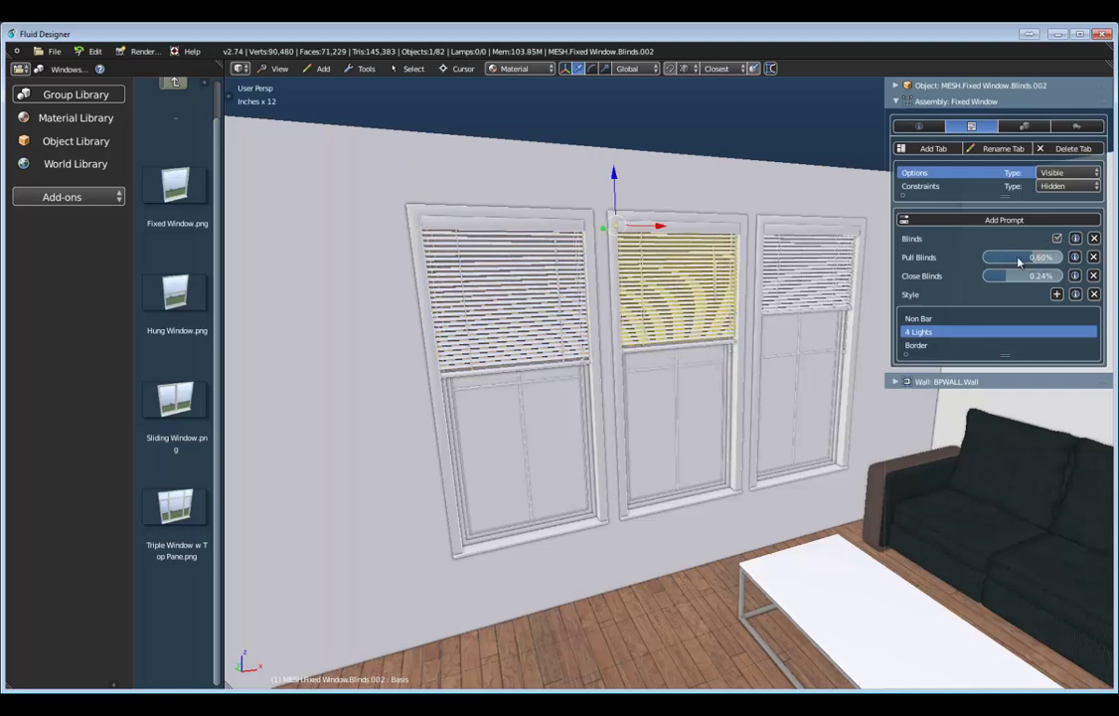
right_click(845, 266)
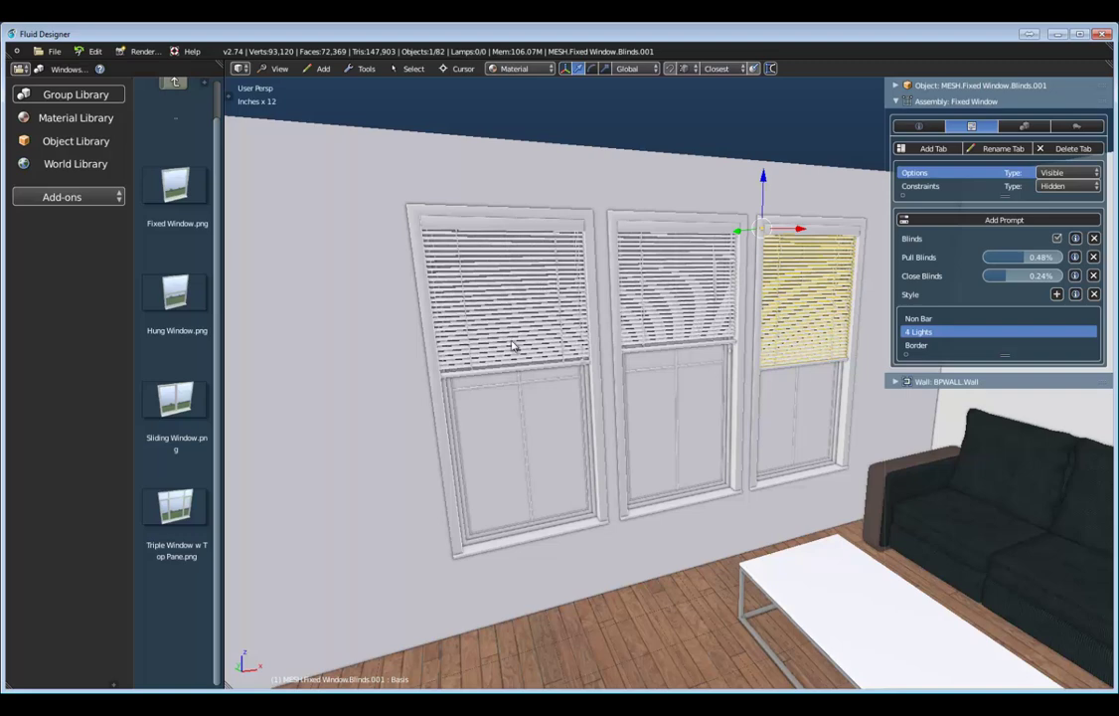
click(894, 102)
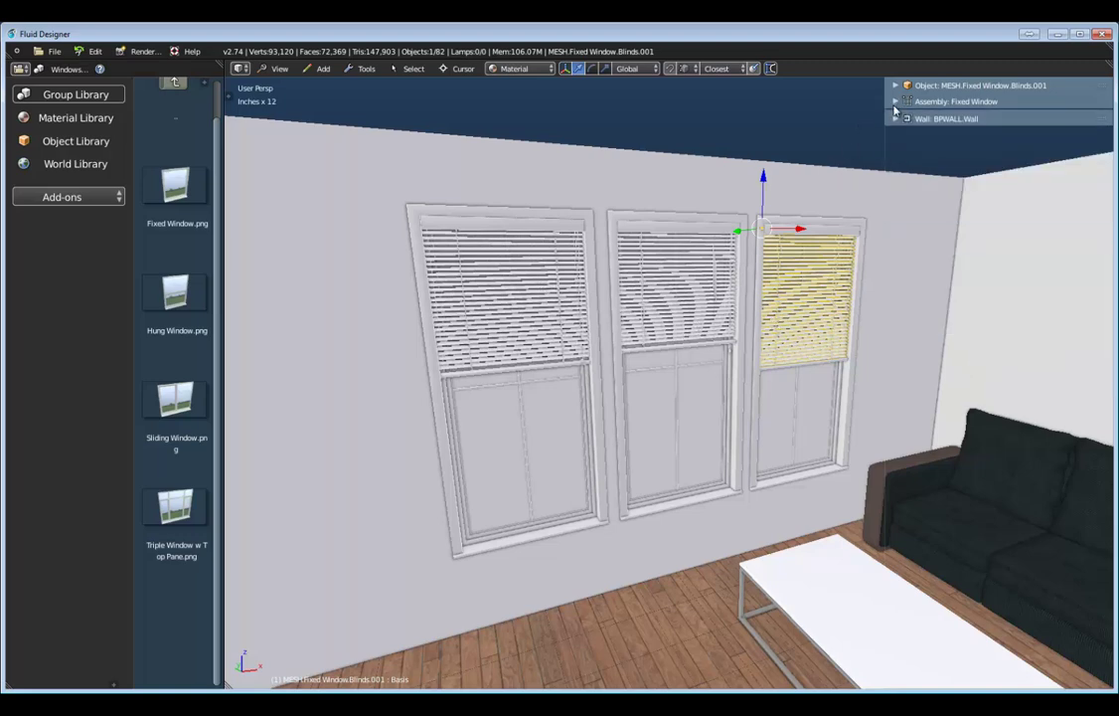
drag(885, 142, 1114, 161)
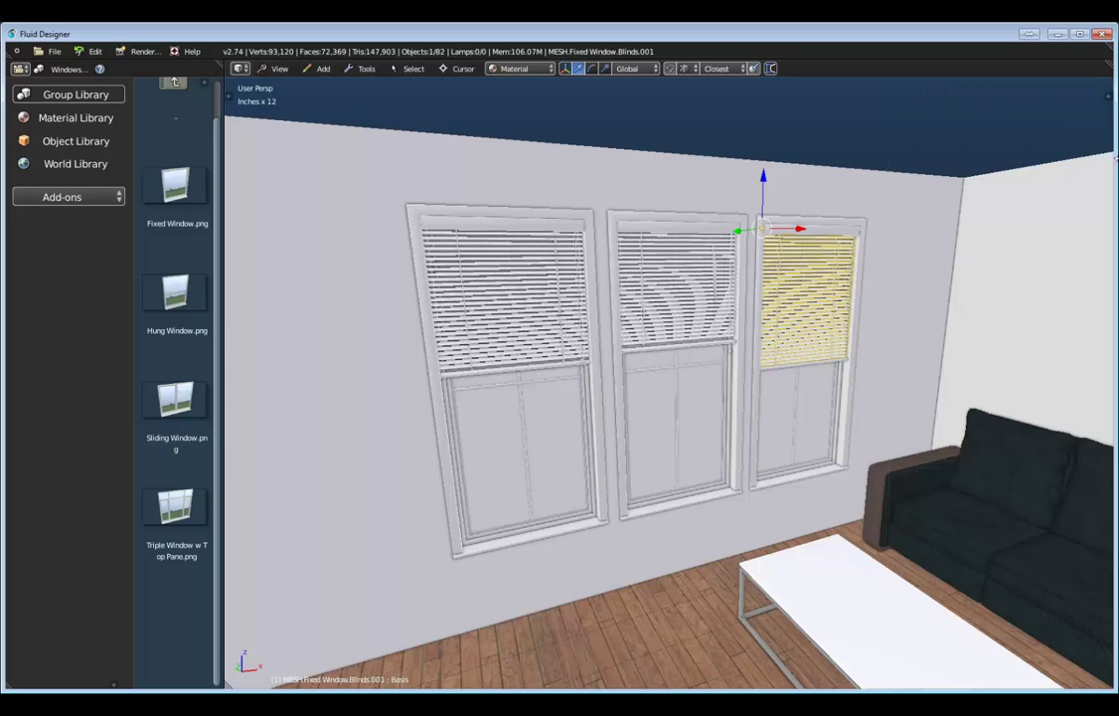
- Place Book 01 from the object library's Books category on the coffee table and stack Book 02 on top of it
scroll(802, 289, down, 3)
middle_drag(805, 380, 740, 392)
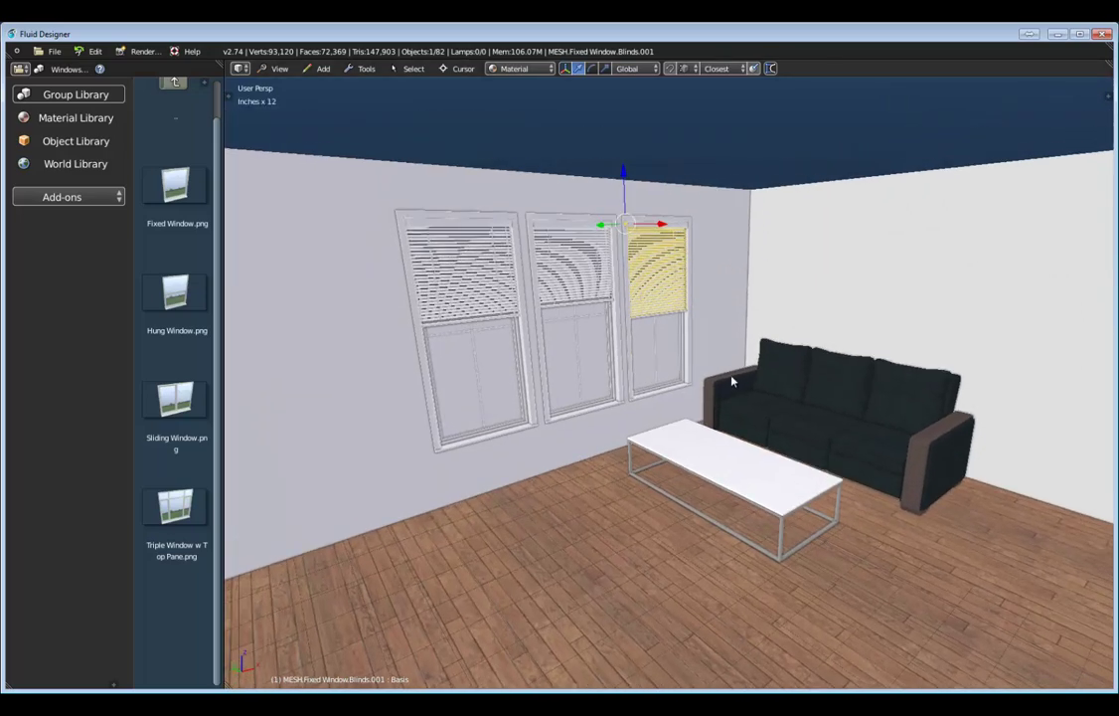
click(75, 141)
middle_drag(685, 445, 698, 419)
scroll(699, 419, up, 5)
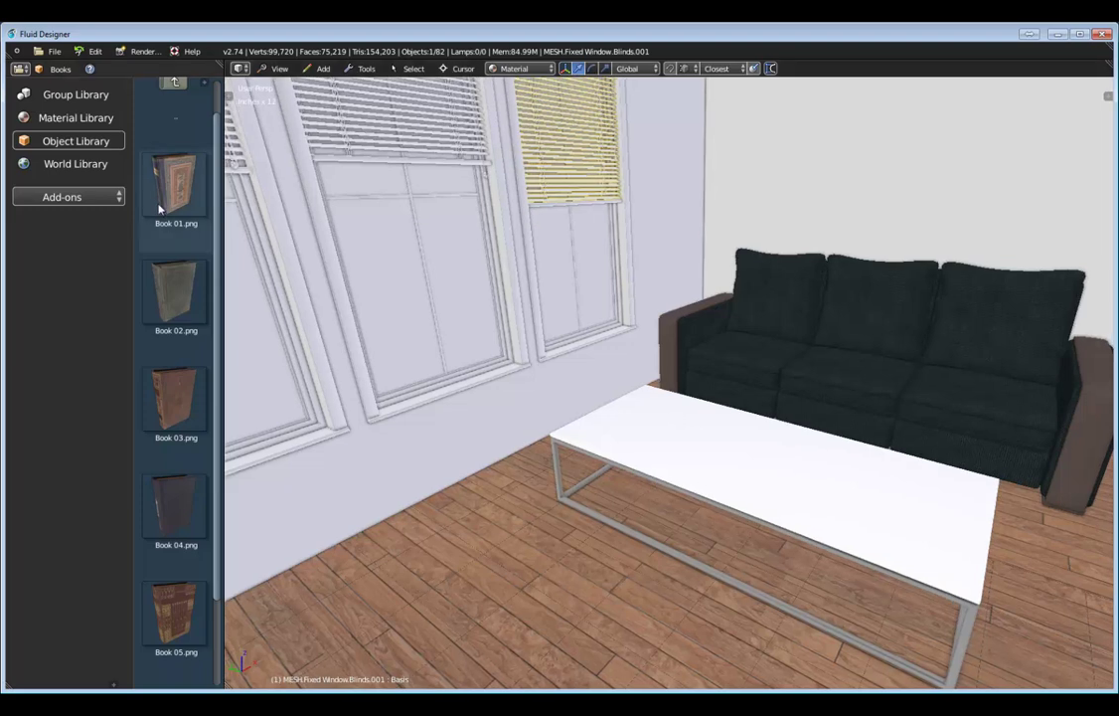
drag(175, 184, 654, 429)
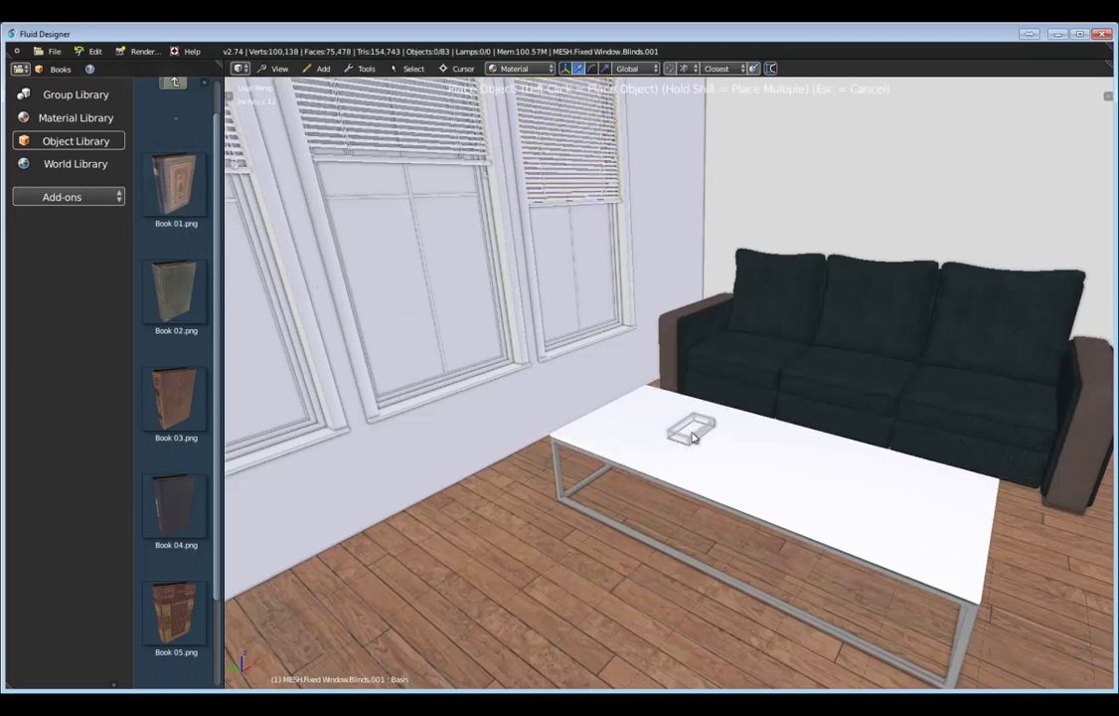
click(686, 432)
drag(170, 300, 660, 429)
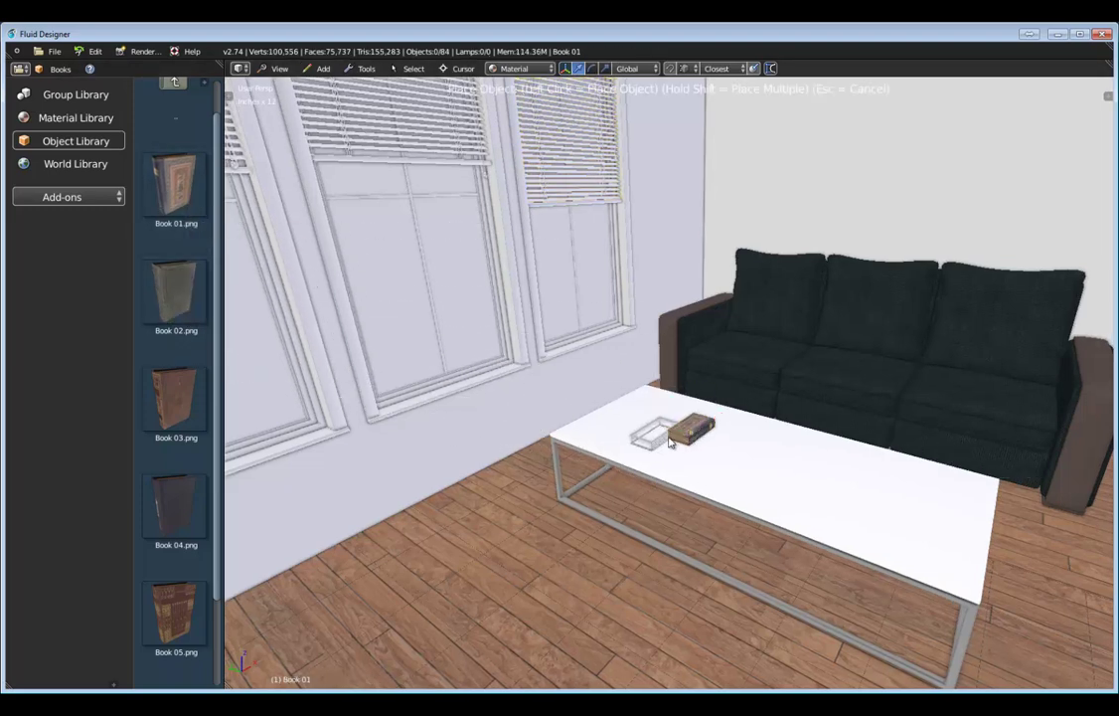
click(691, 427)
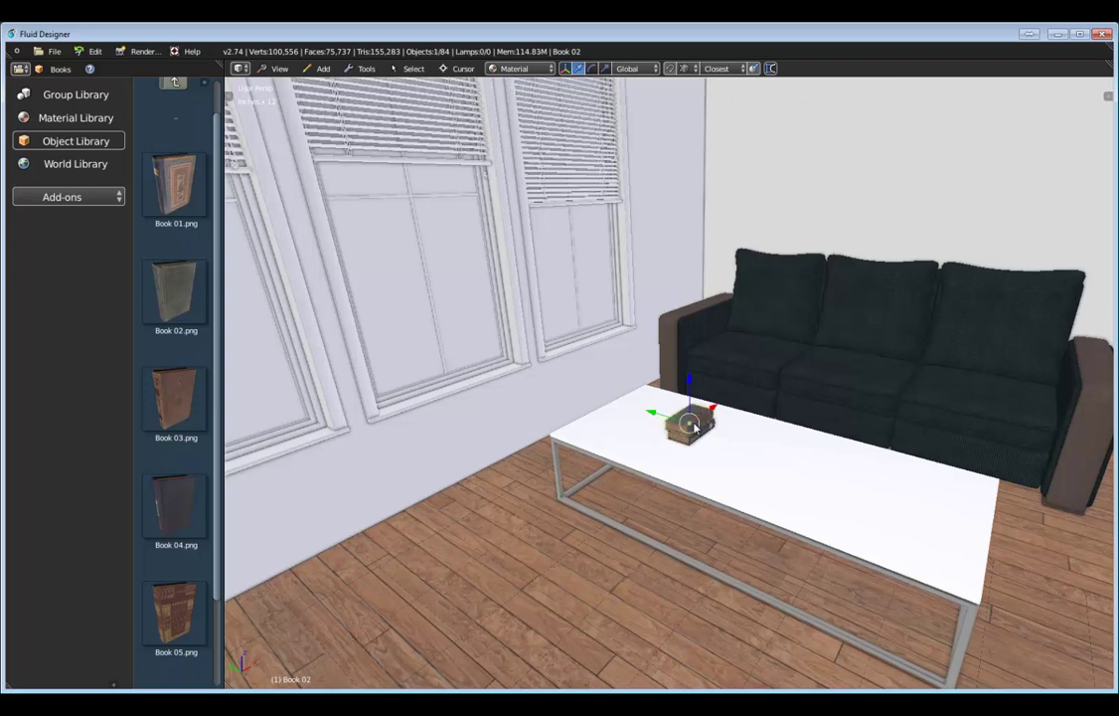
drag(511, 470, 424, 465)
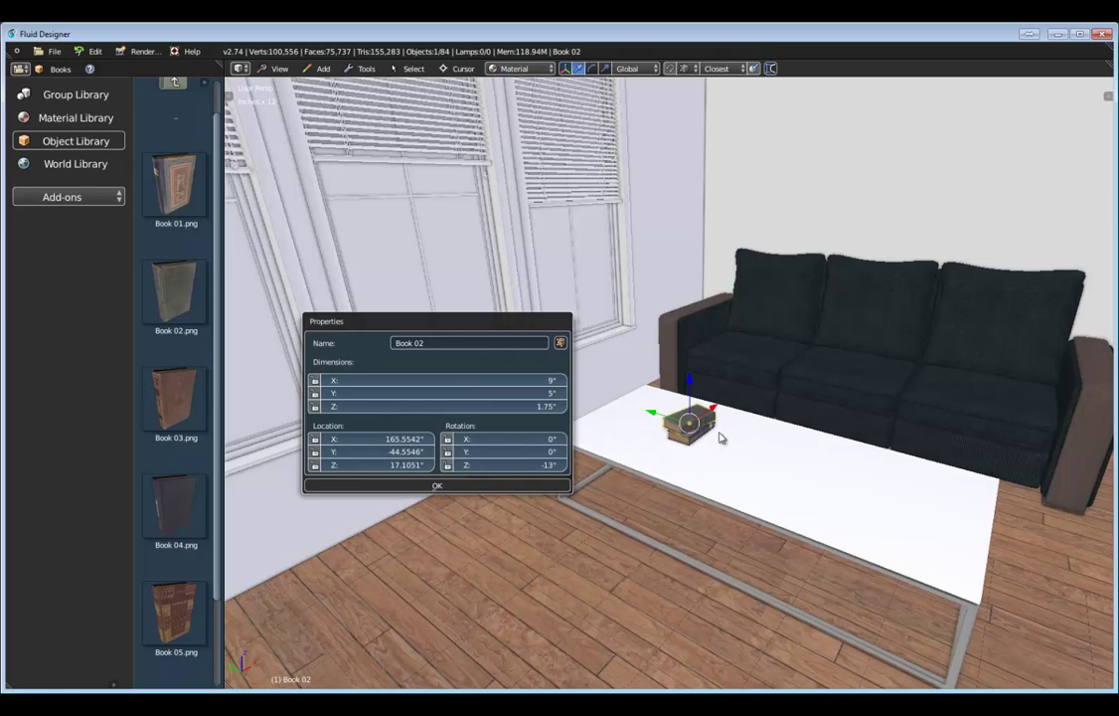
- Place the Chess Set from the Decoration Objects category on the coffee table, at the end opposite the books
scroll(787, 463, down, 1)
middle_drag(786, 463, 831, 490)
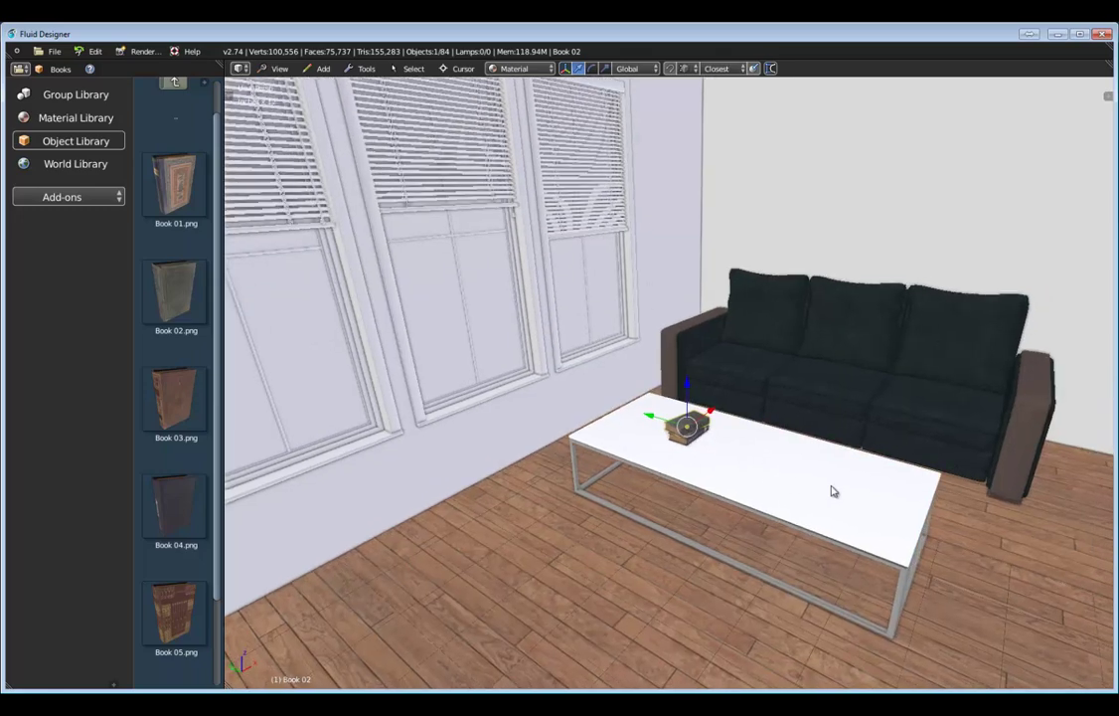
click(57, 69)
click(65, 100)
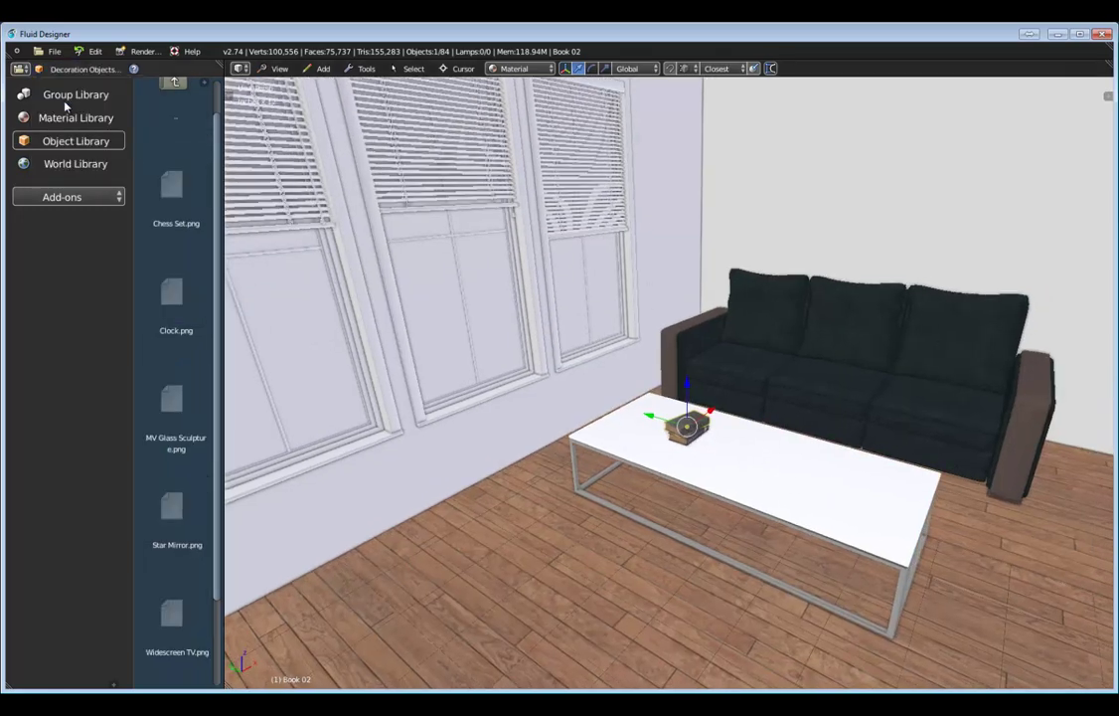
drag(179, 200, 249, 234)
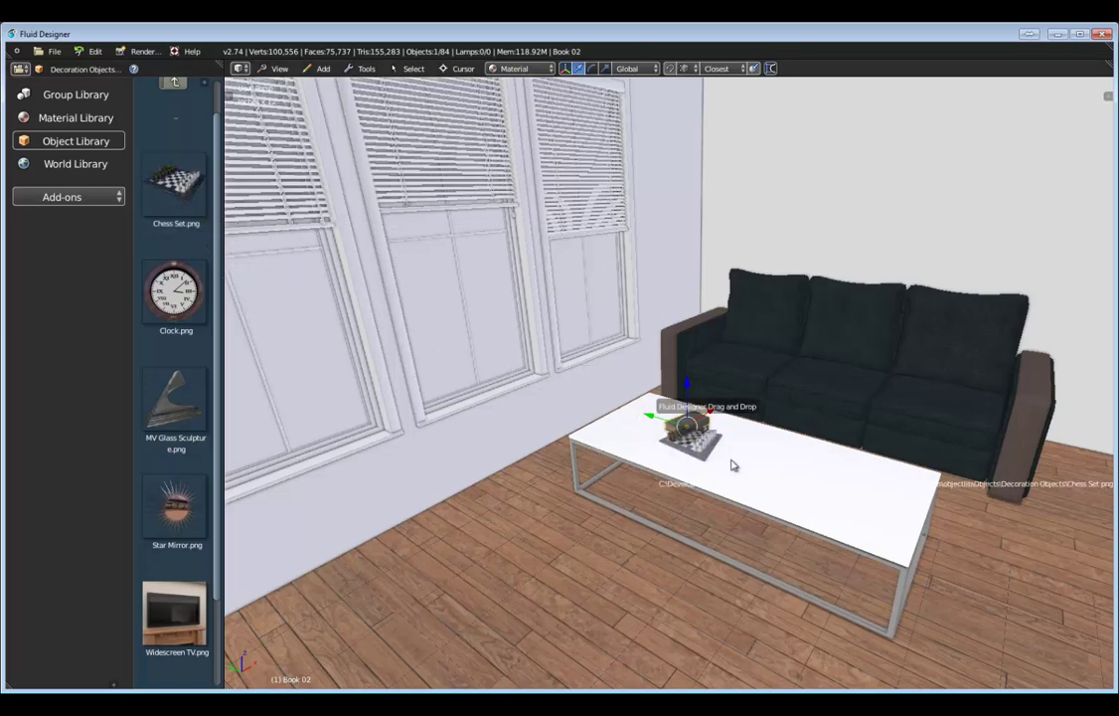
click(849, 495)
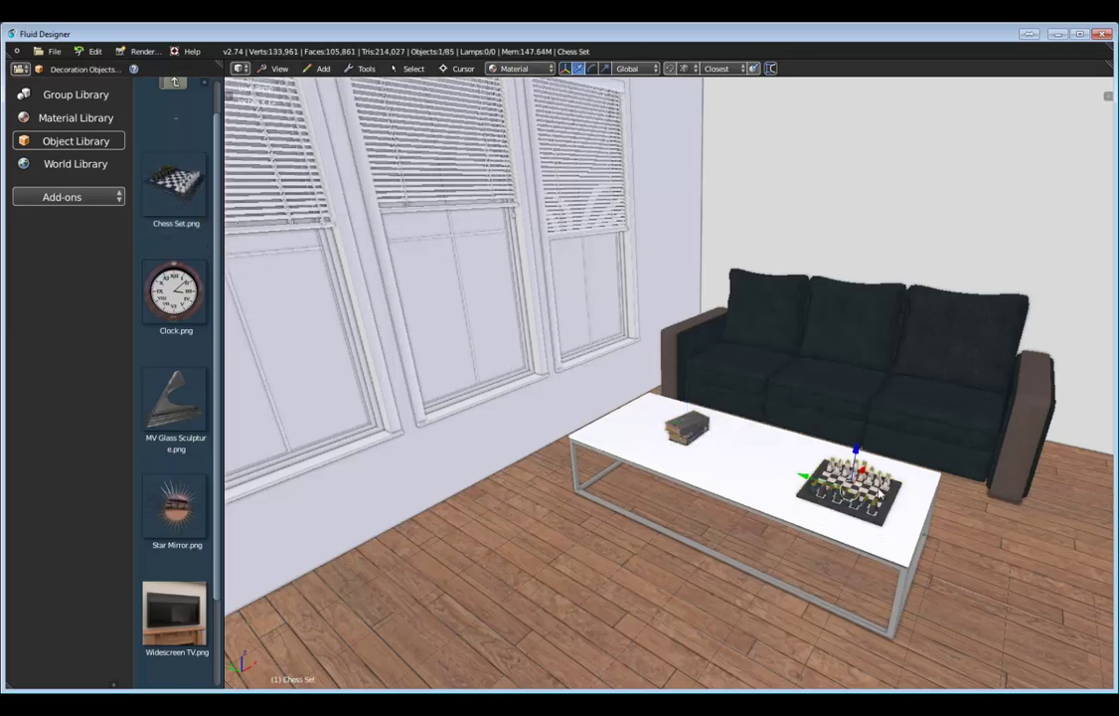
- Hang Picture Frame 01 from the object library's Picture Frames category on the wall above the window end of the sofa
scroll(834, 409, down, 3)
shift+middle_drag(834, 408, 772, 477)
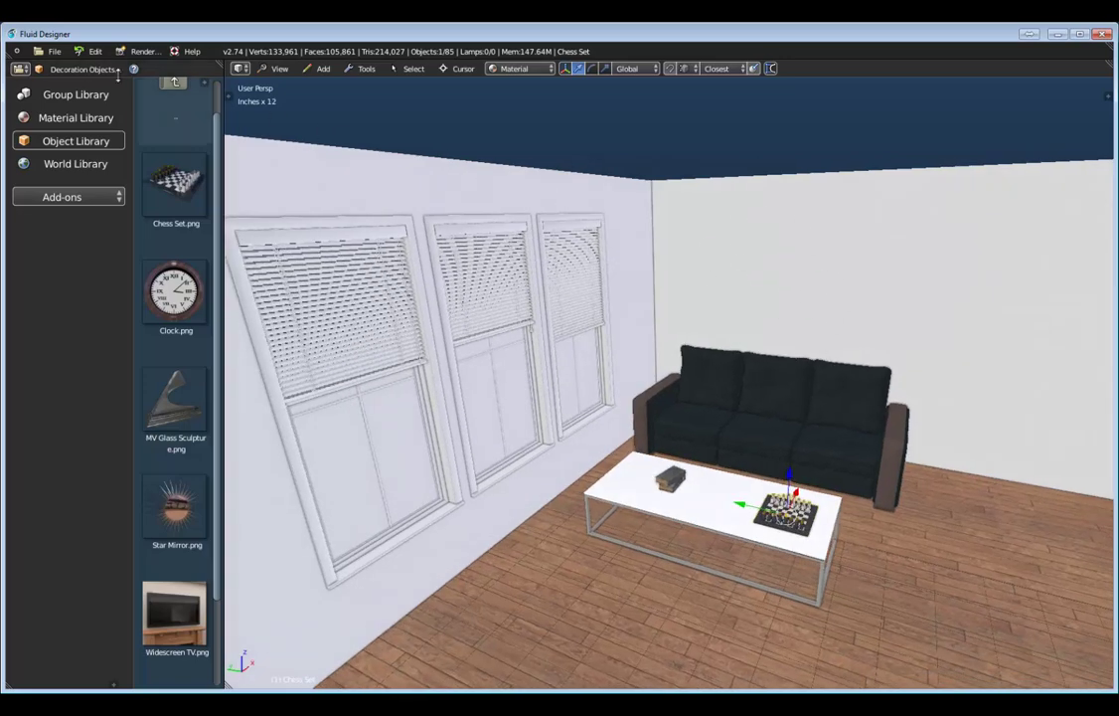
click(72, 69)
click(93, 138)
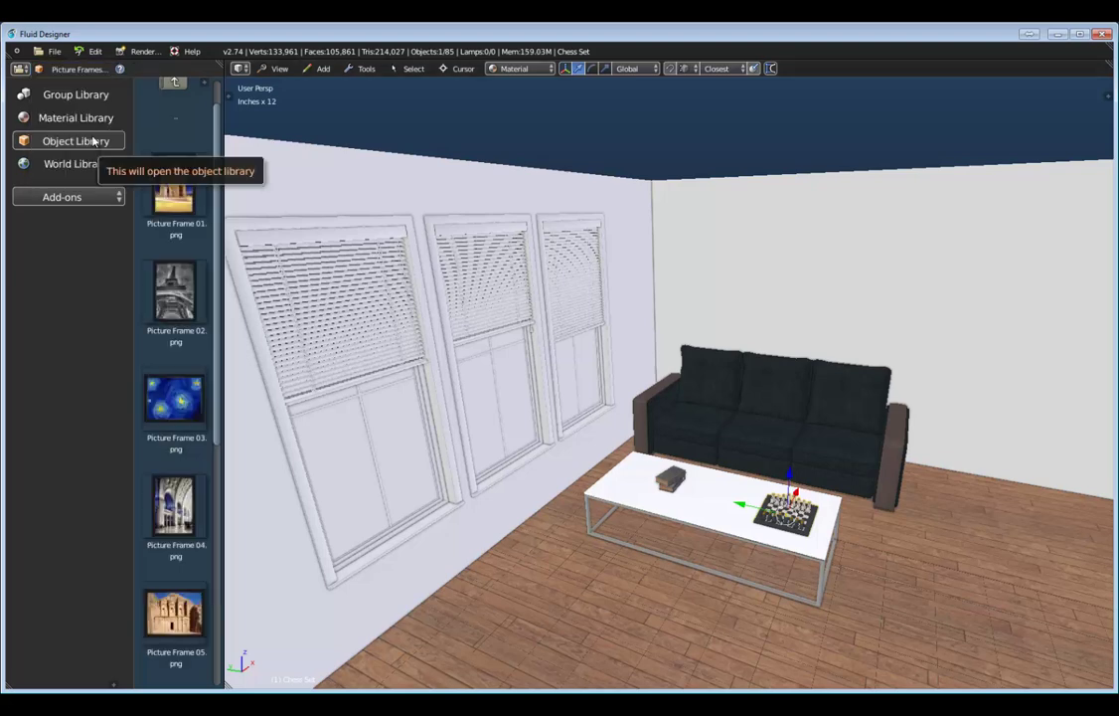
click(277, 69)
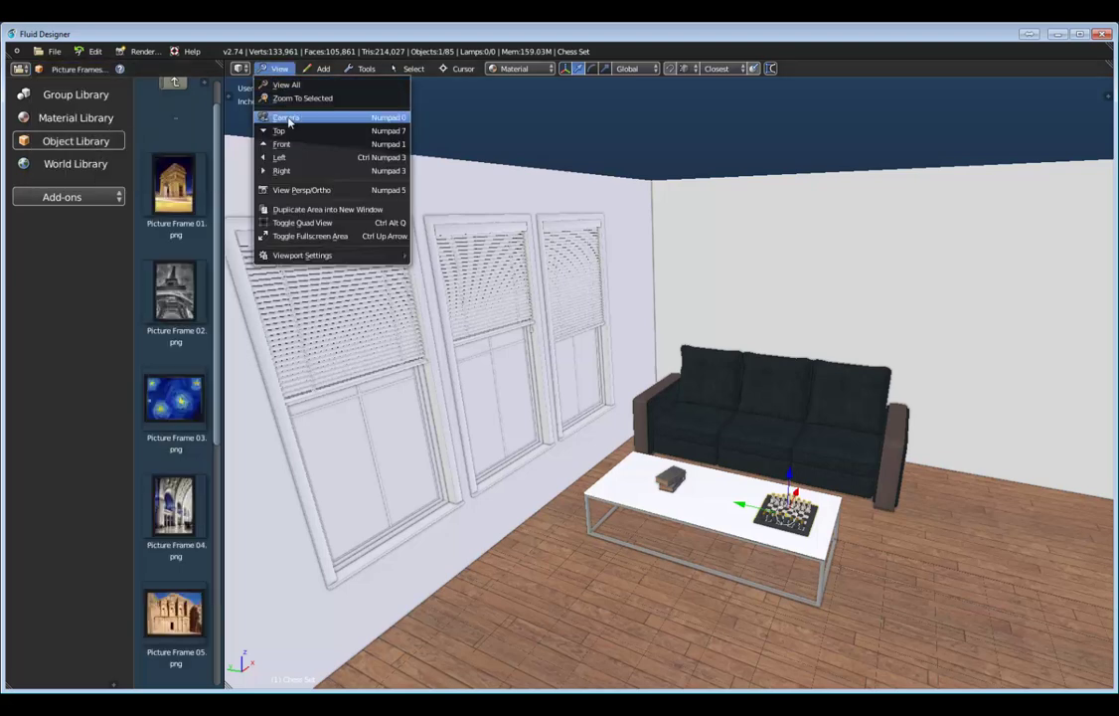
click(304, 160)
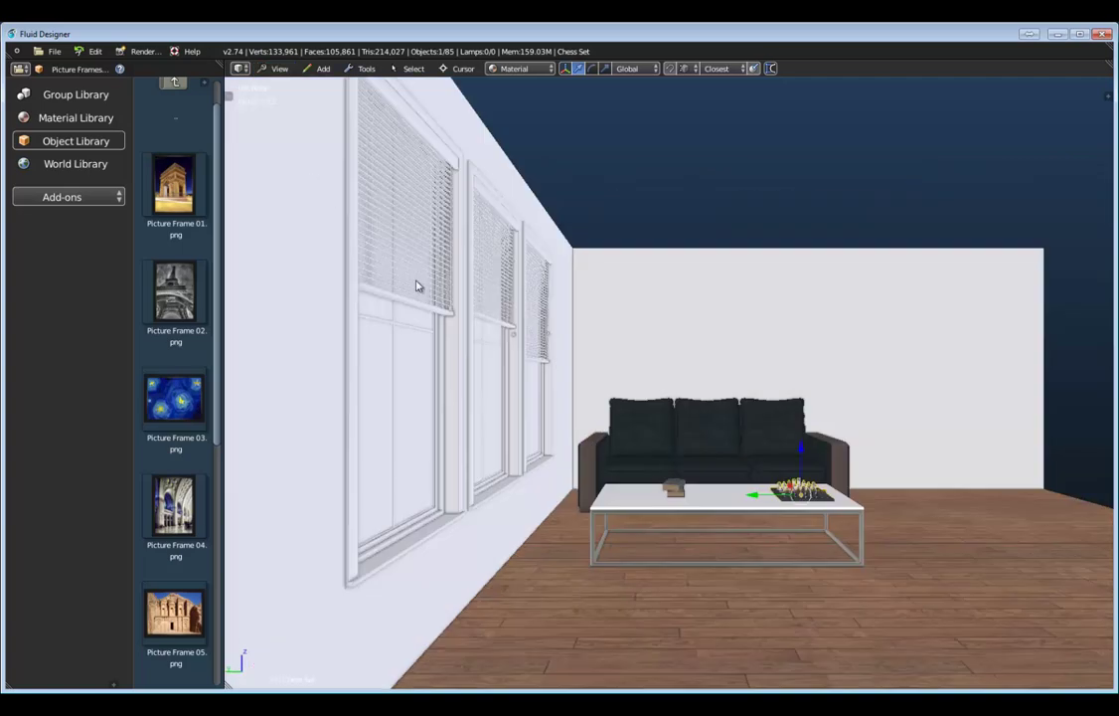
scroll(696, 309, up, 3)
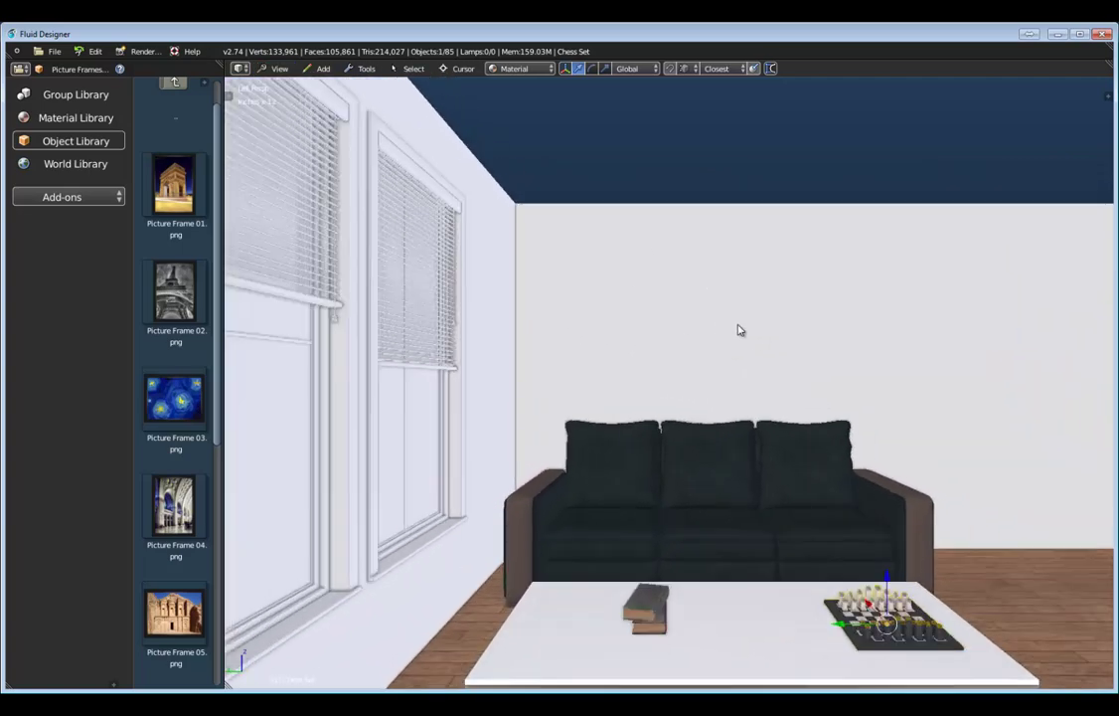
scroll(695, 330, up, 2)
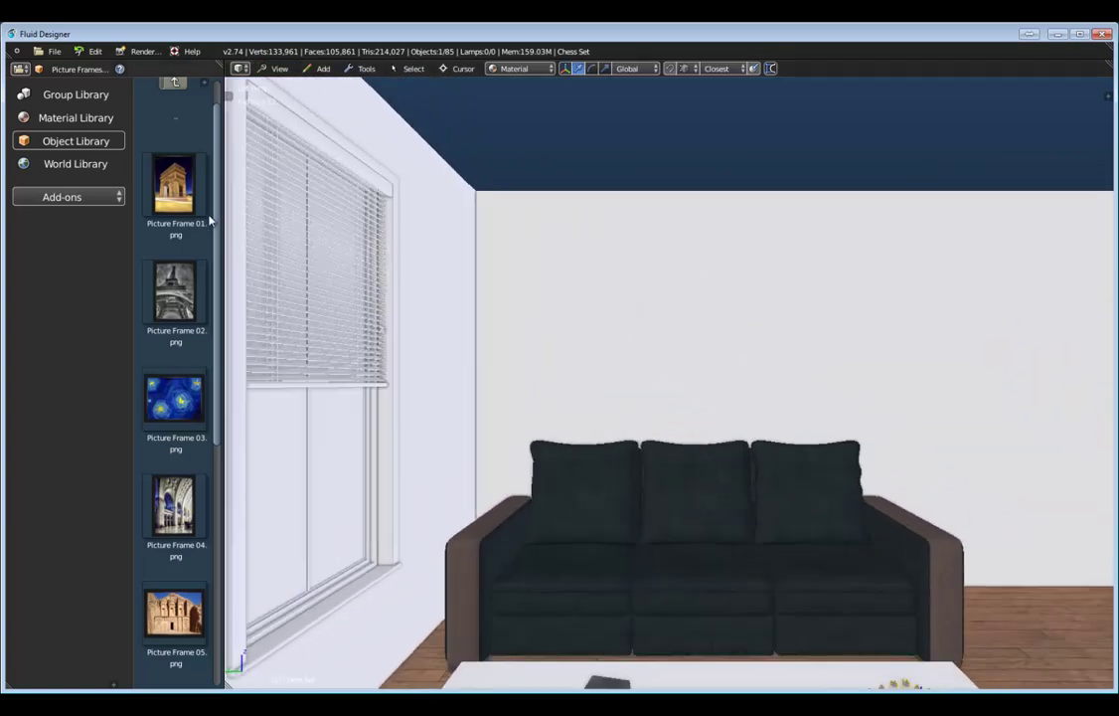
drag(161, 171, 593, 351)
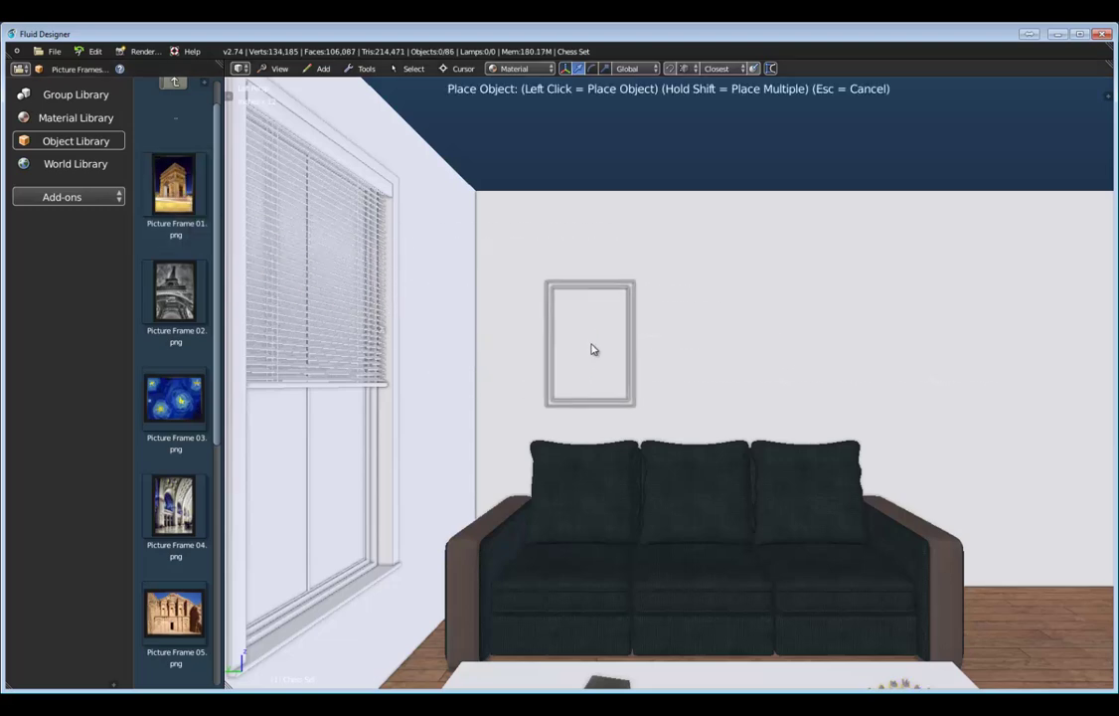
click(592, 348)
- Hang Picture Frame 02 and Picture Frame 04 level with the first picture, forming an evenly spaced row above the sofa
drag(171, 279, 712, 353)
click(699, 347)
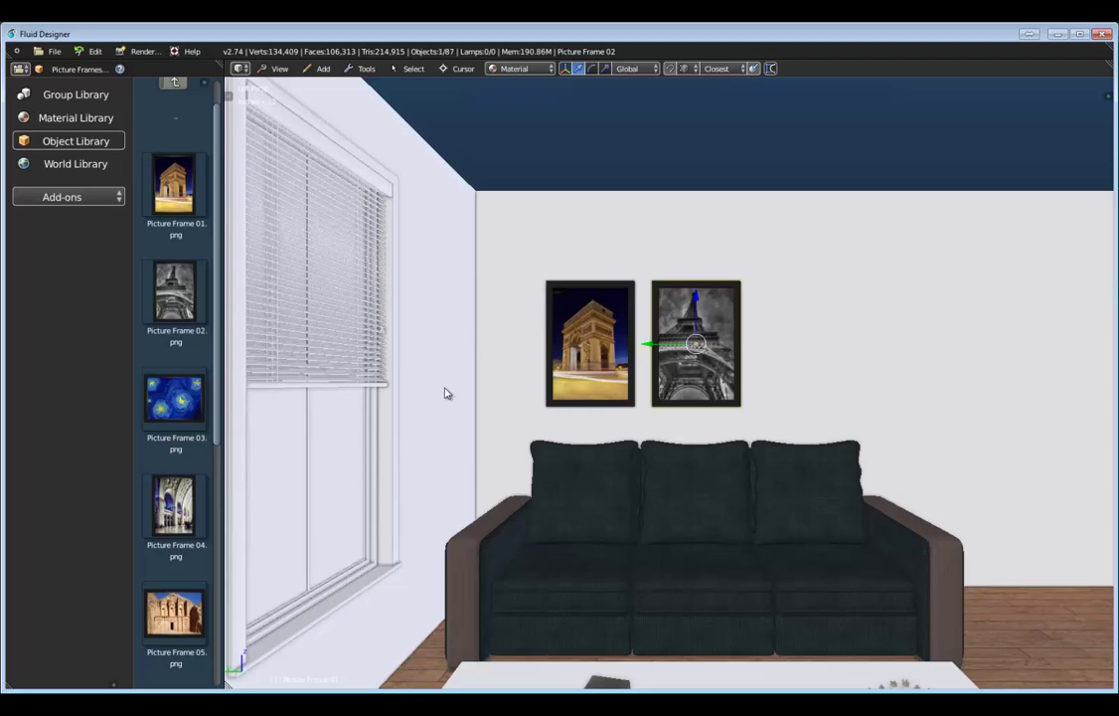
drag(193, 517, 804, 350)
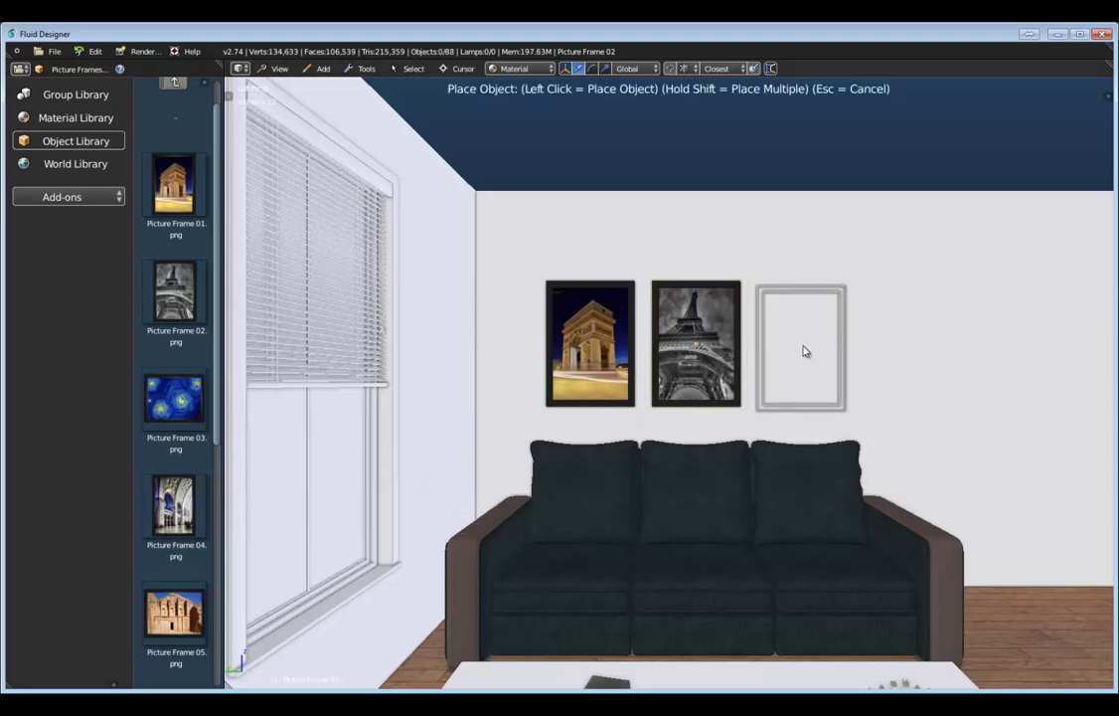
click(806, 347)
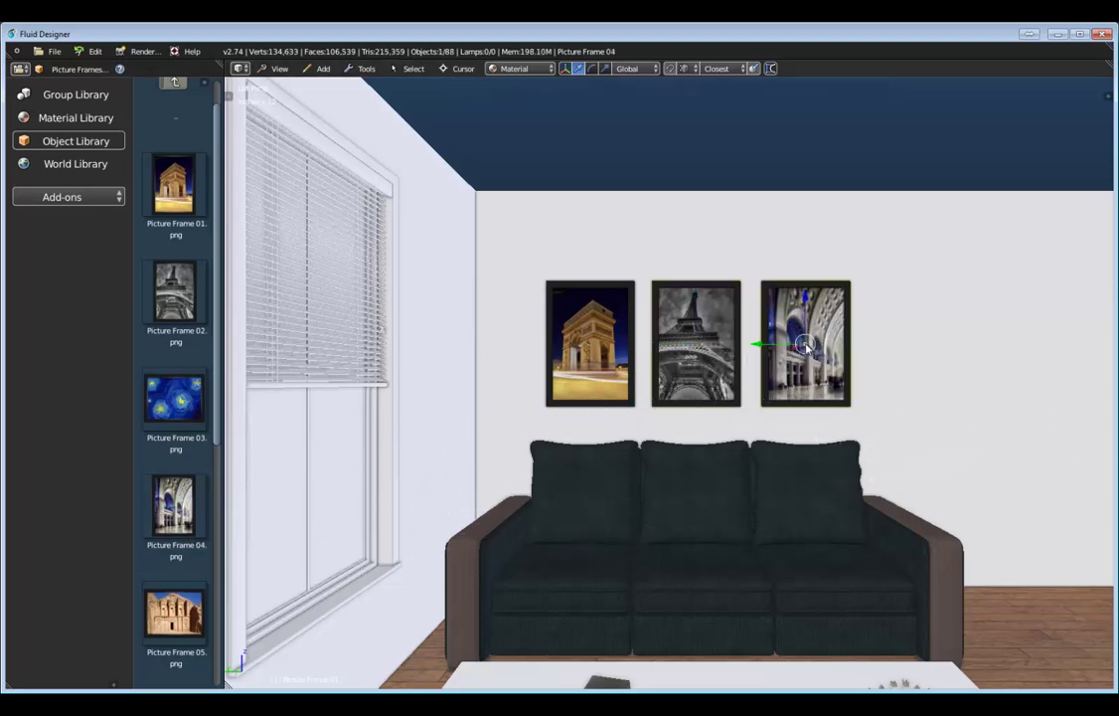
- Hang the wide Picture Frame 06 centred above the row of three pictures
scroll(218, 373, down, 4)
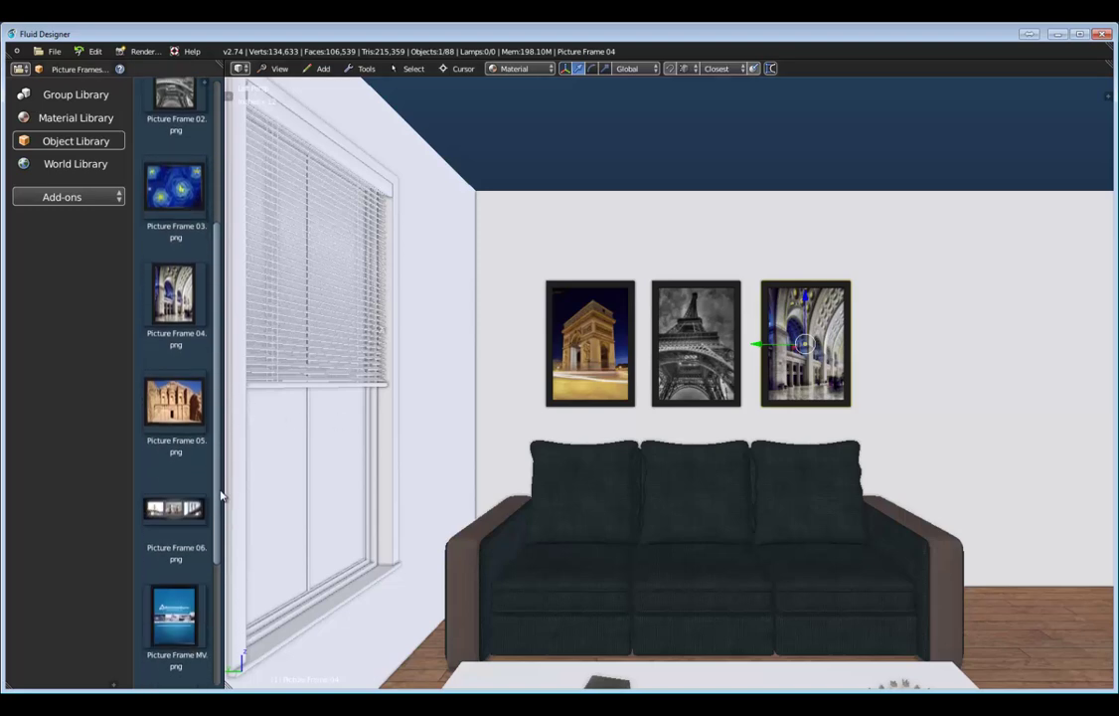
drag(174, 508, 696, 243)
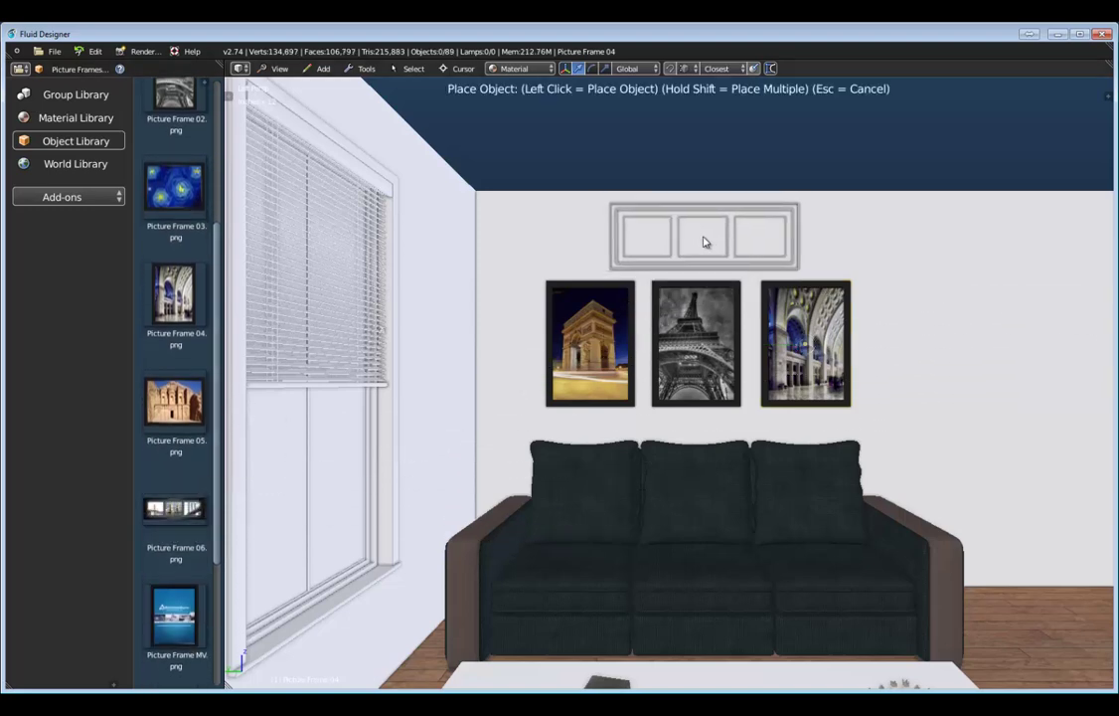
click(700, 240)
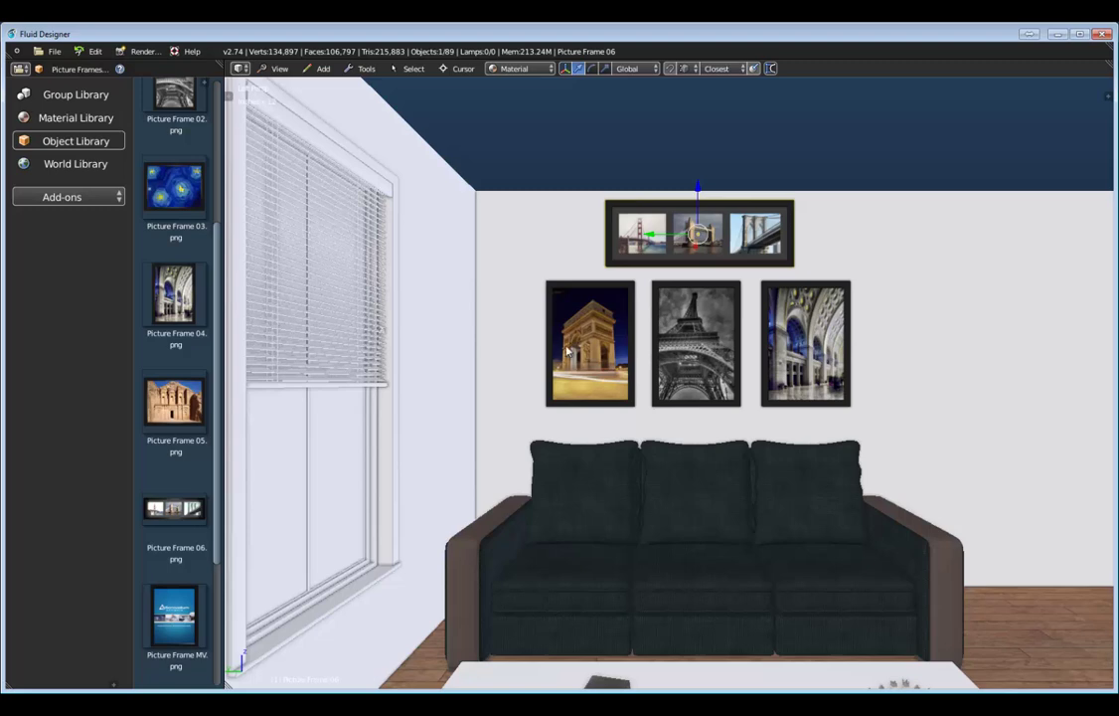
- Select all four picture frames and move them together slightly down the wall, adjusting their sideways position above the sofa
shift+click(570, 351)
shift+click(713, 346)
shift+click(809, 350)
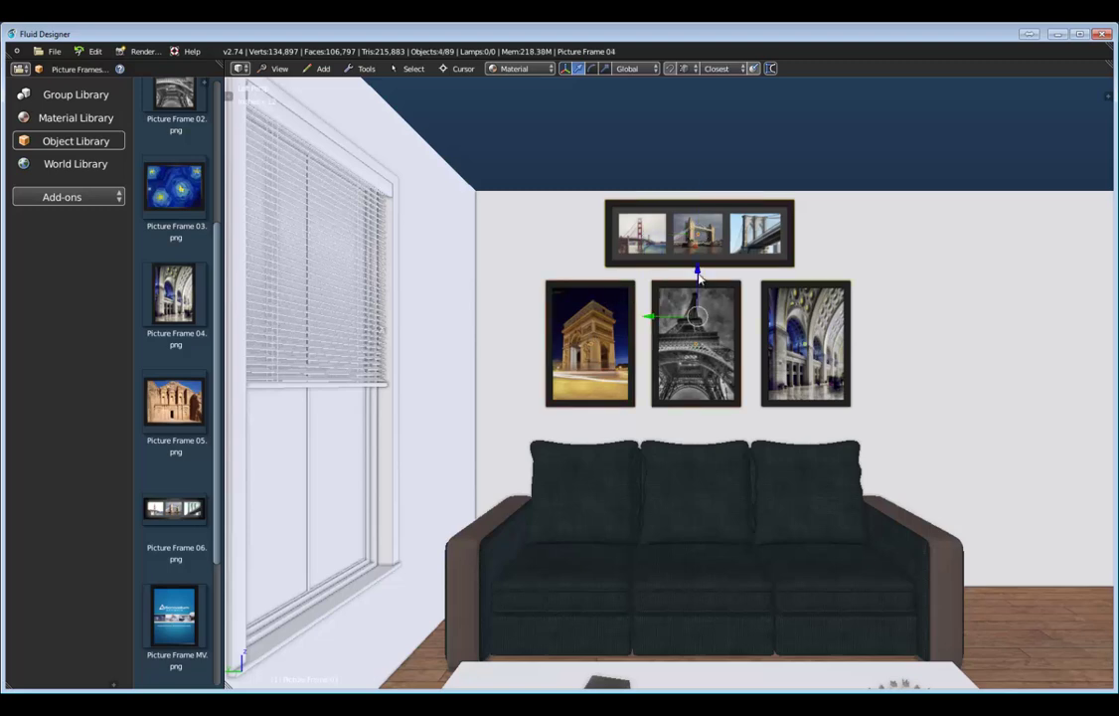
drag(699, 278, 699, 294)
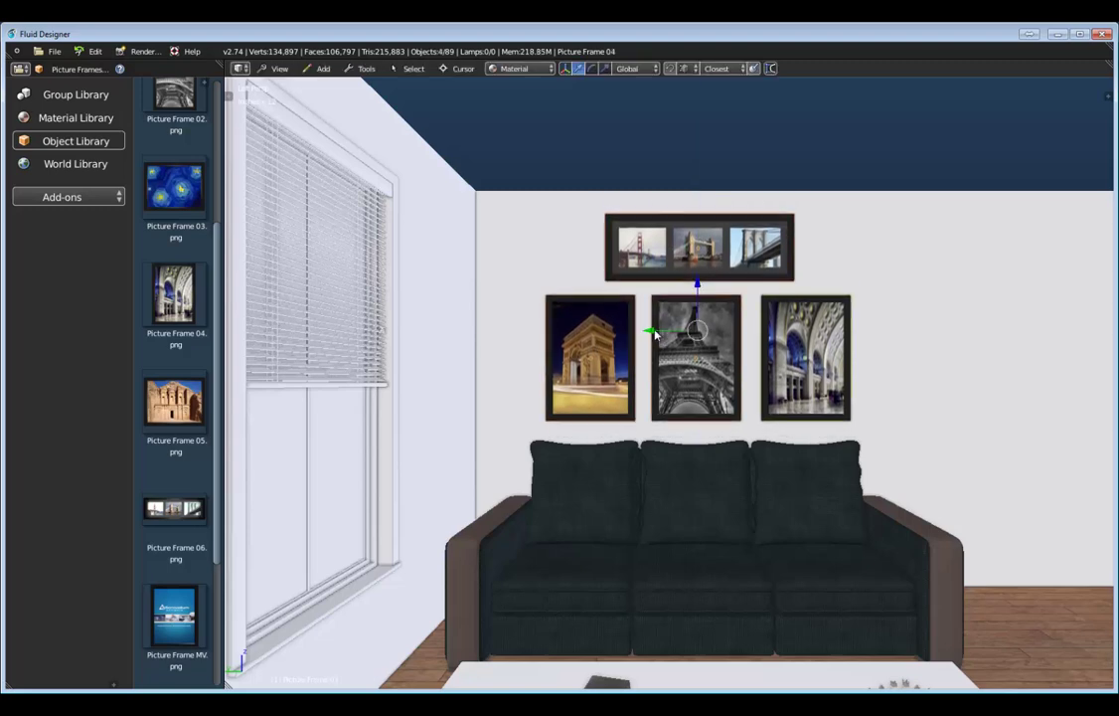
drag(655, 332, 650, 332)
- Place two copies of Contemporary Wall Lamp 05 from the Wall Lamps category, one on each side of the three windows
middle_drag(782, 370, 620, 340)
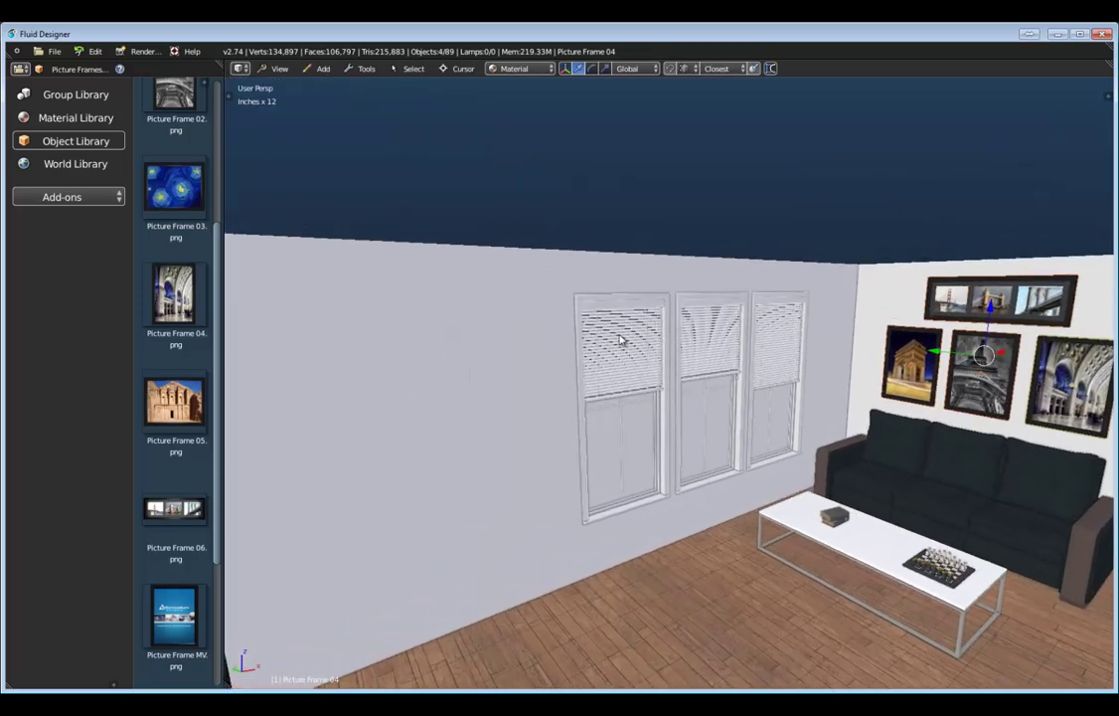
click(78, 69)
click(89, 179)
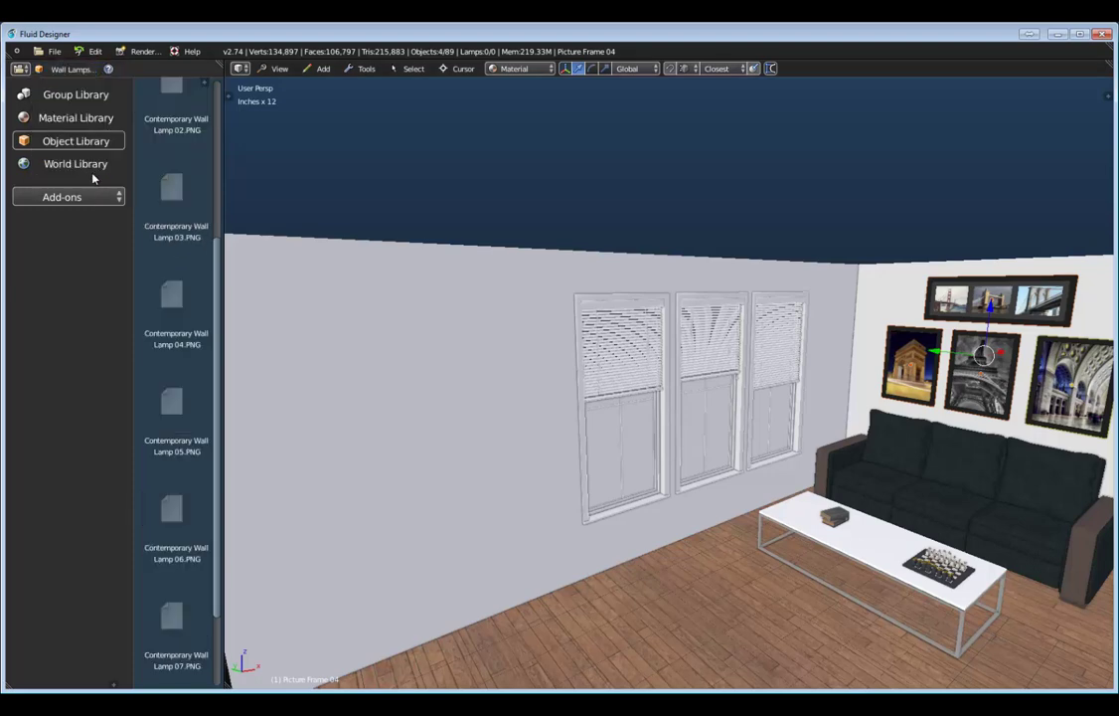
scroll(216, 318, down, 1)
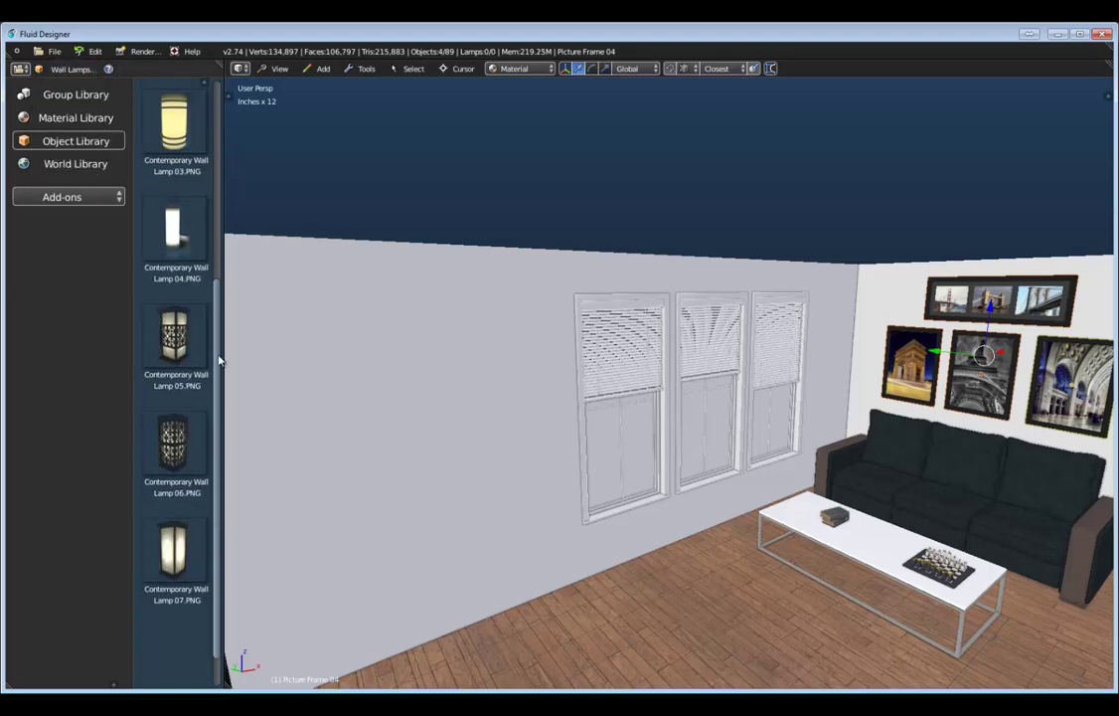
scroll(619, 432, up, 2)
scroll(619, 431, down, 2)
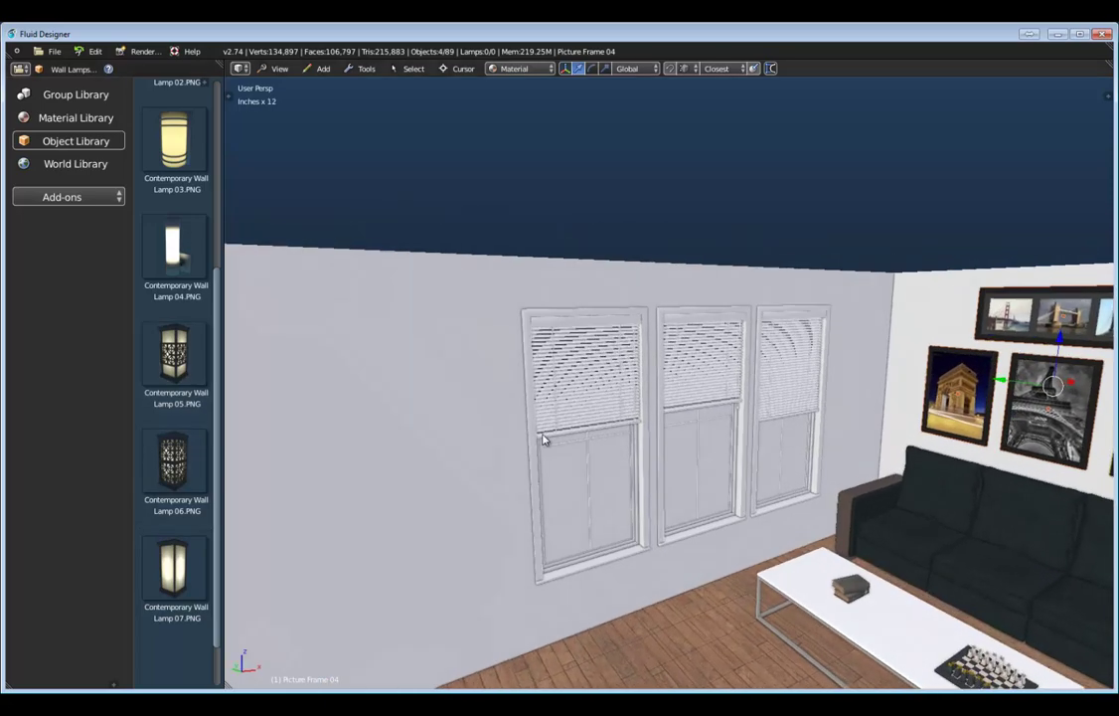
drag(167, 372, 489, 392)
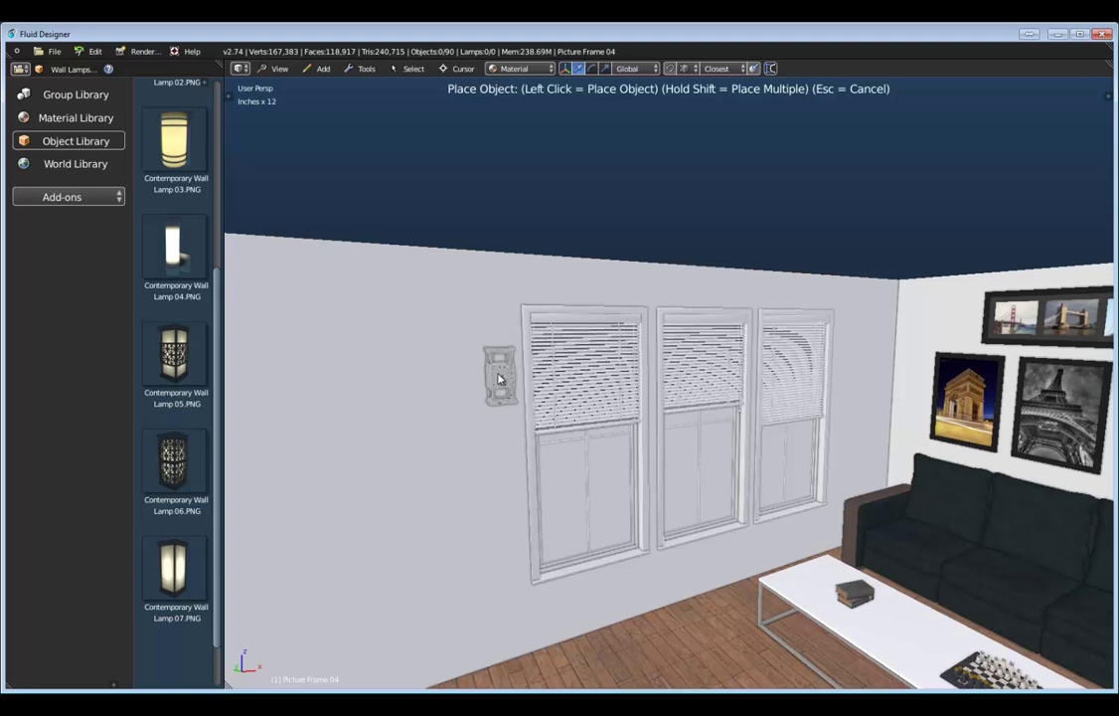
click(500, 379)
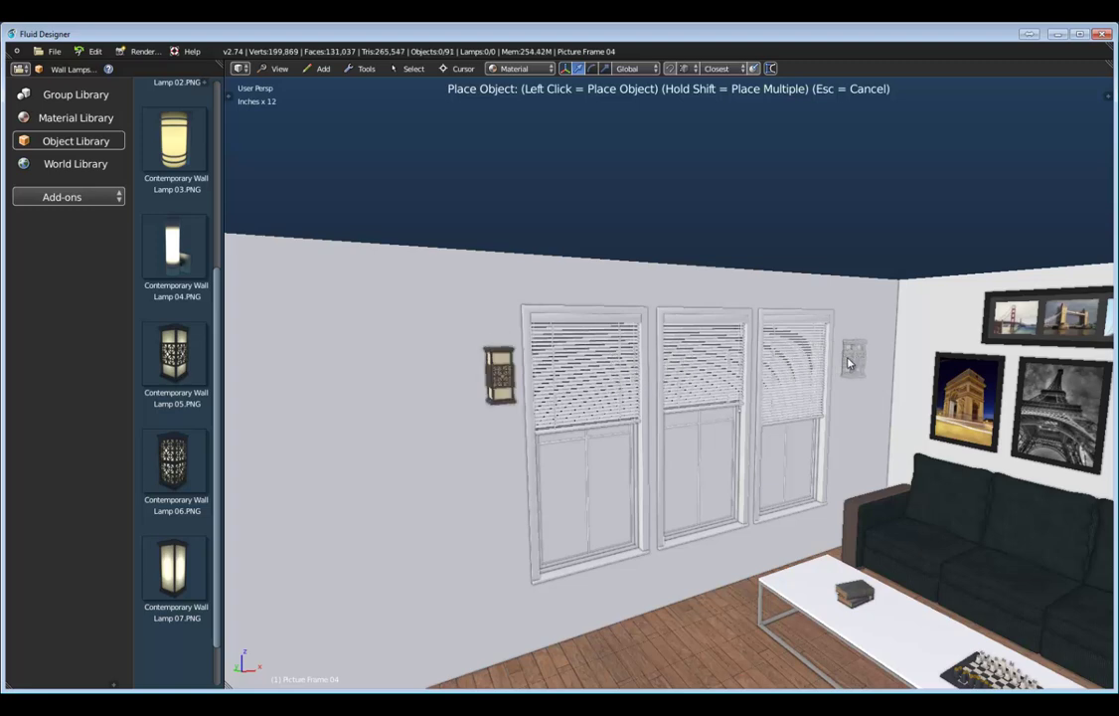
click(848, 362)
key(Escape)
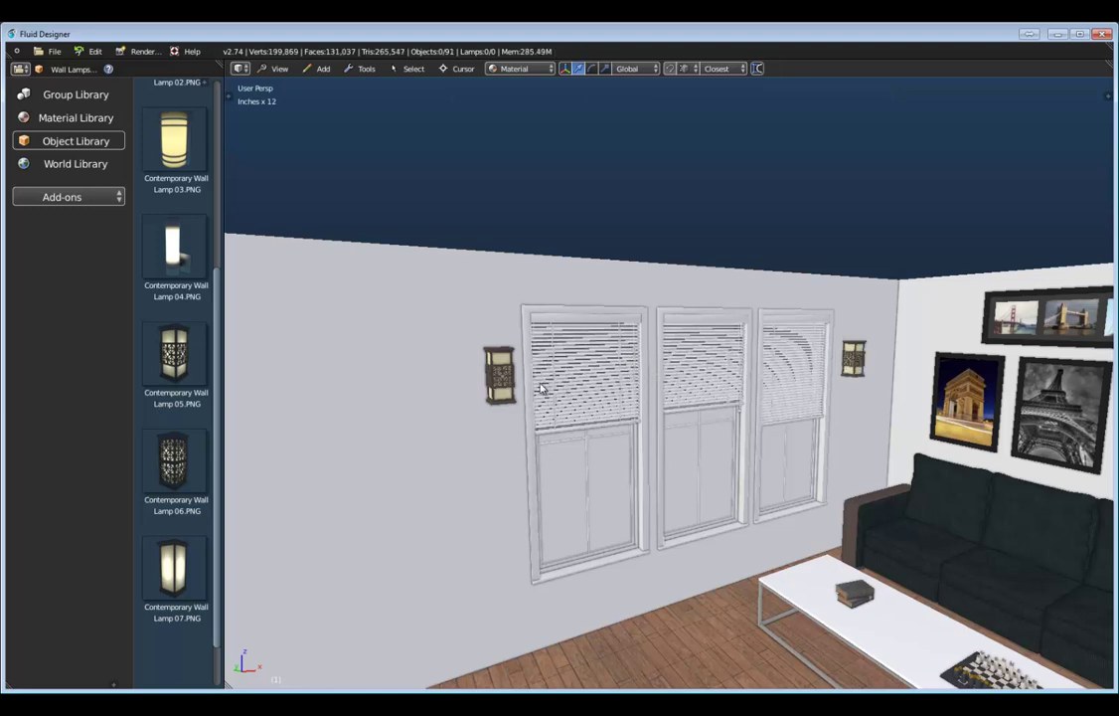
- Shift the wall lamp nearest the sofa slightly along the wall towards the windows
scroll(765, 388, down, 4)
scroll(771, 423, up, 1)
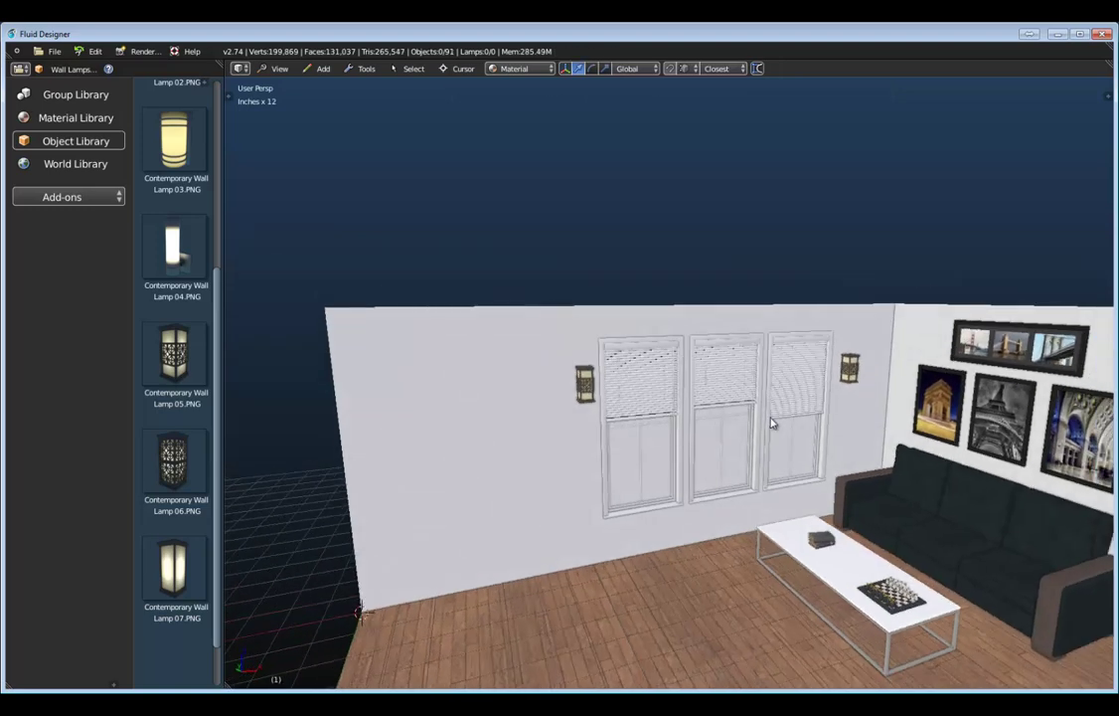
click(853, 370)
drag(873, 367, 868, 368)
middle_drag(652, 427, 603, 395)
scroll(667, 426, up, 1)
scroll(668, 426, down, 1)
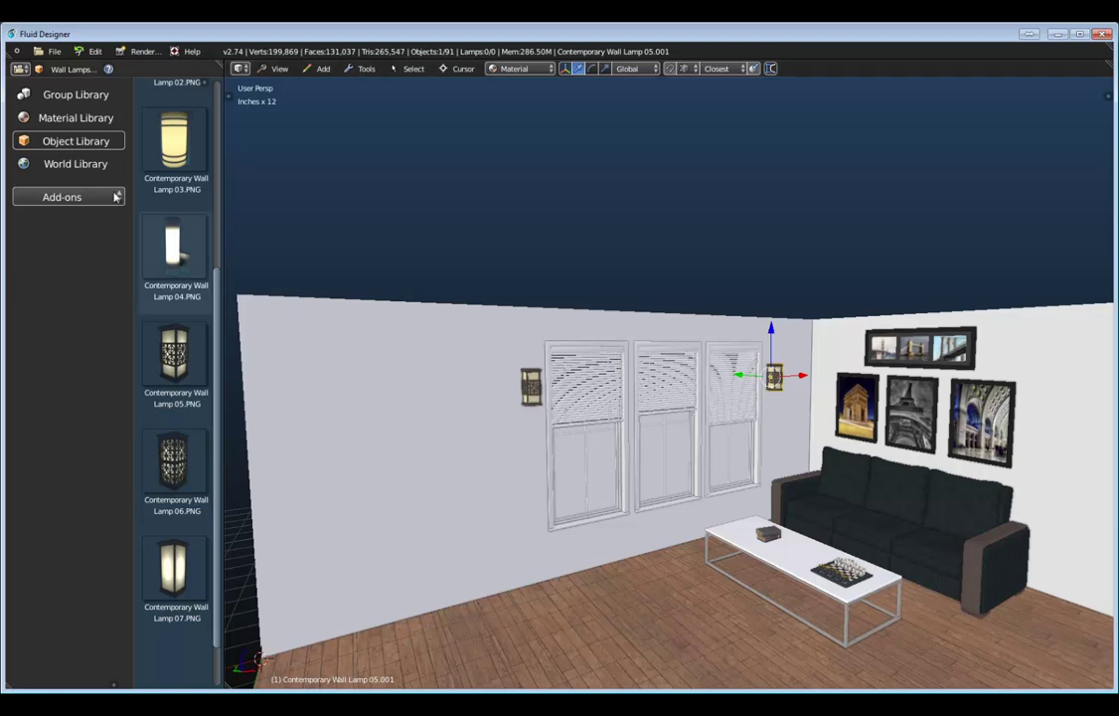
- Hang the Clock from the Decoration Objects category on the window wall, beside the wall lamp farthest from the sofa
click(70, 69)
click(76, 99)
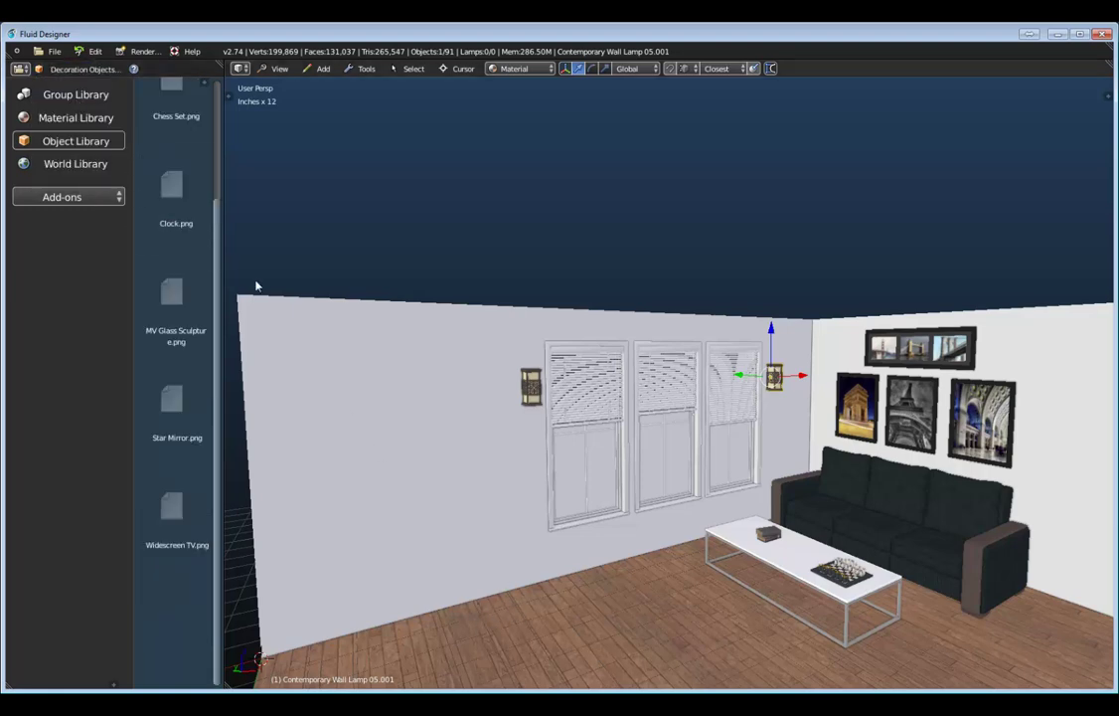
mouse_move(175, 184)
mouse_down()
mouse_move(289, 355)
mouse_move(457, 393)
mouse_up()
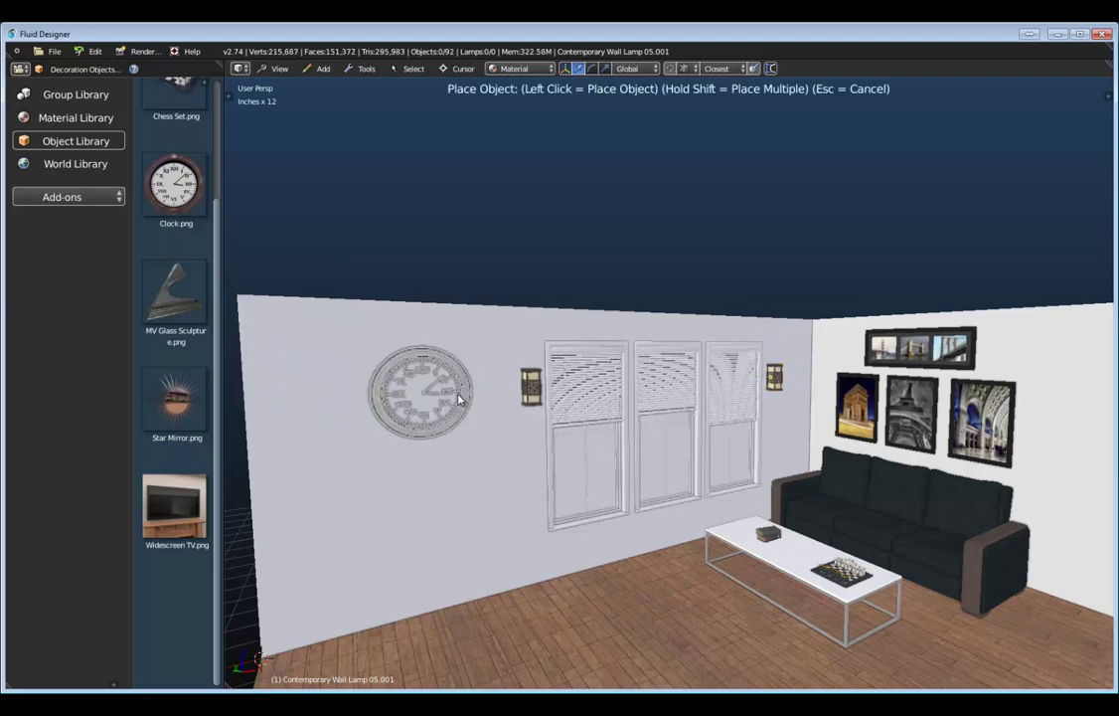
click(462, 390)
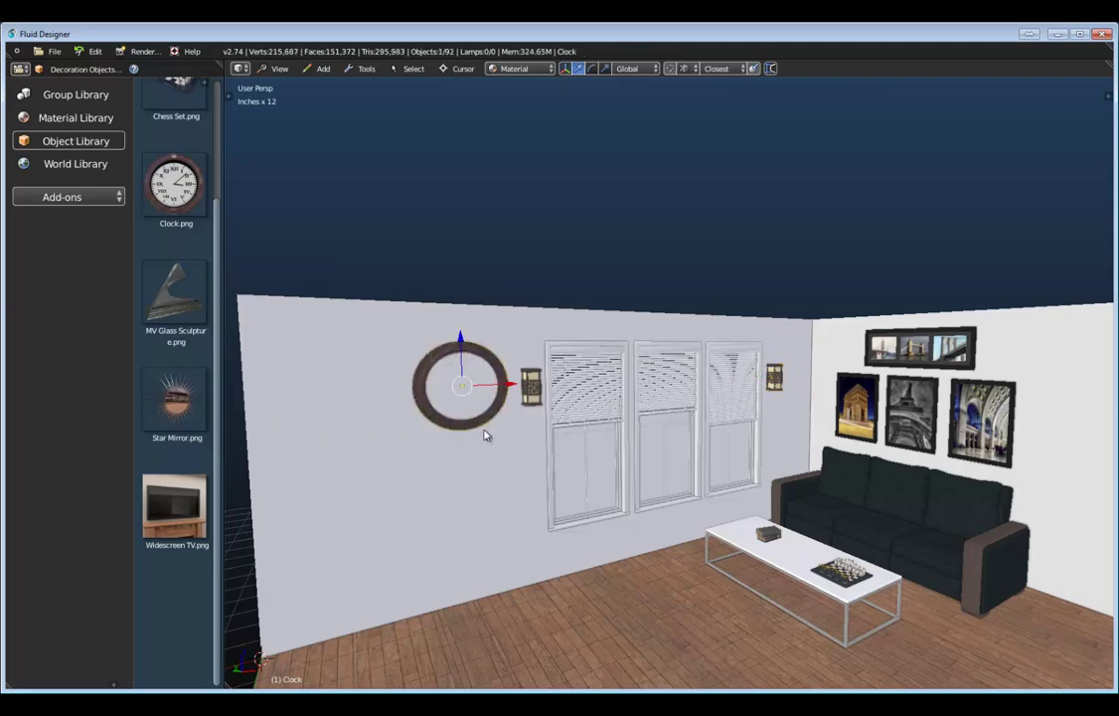
- Place the Large House Plant from the Plants category on the floor below the clock
click(79, 68)
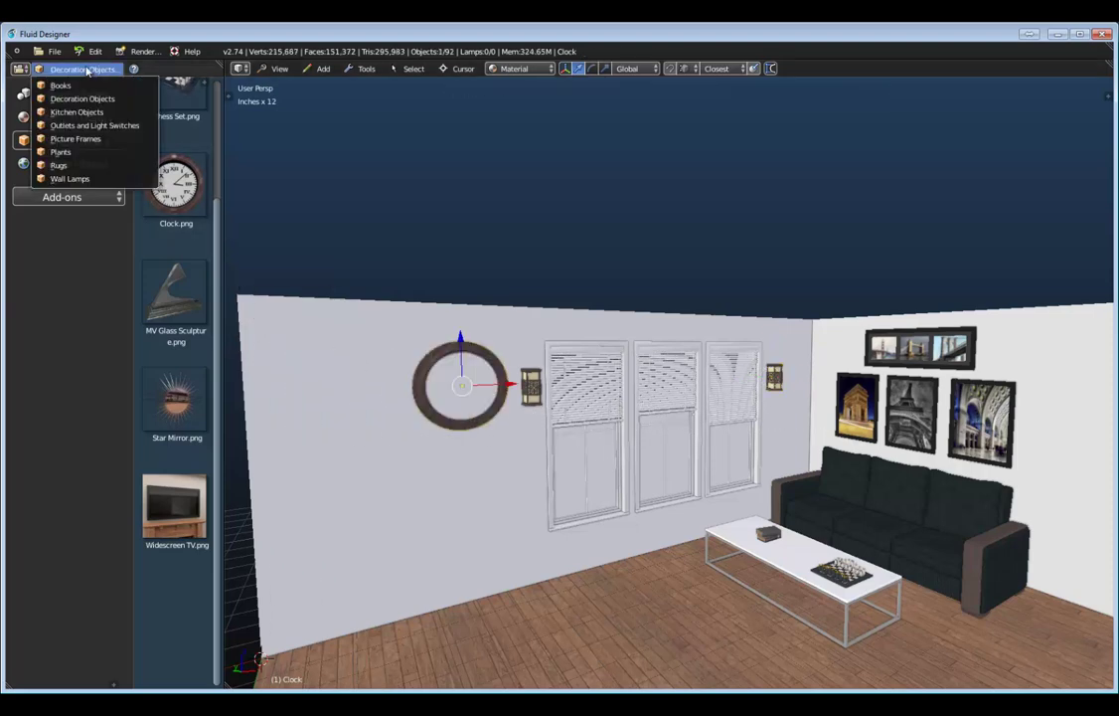
click(99, 143)
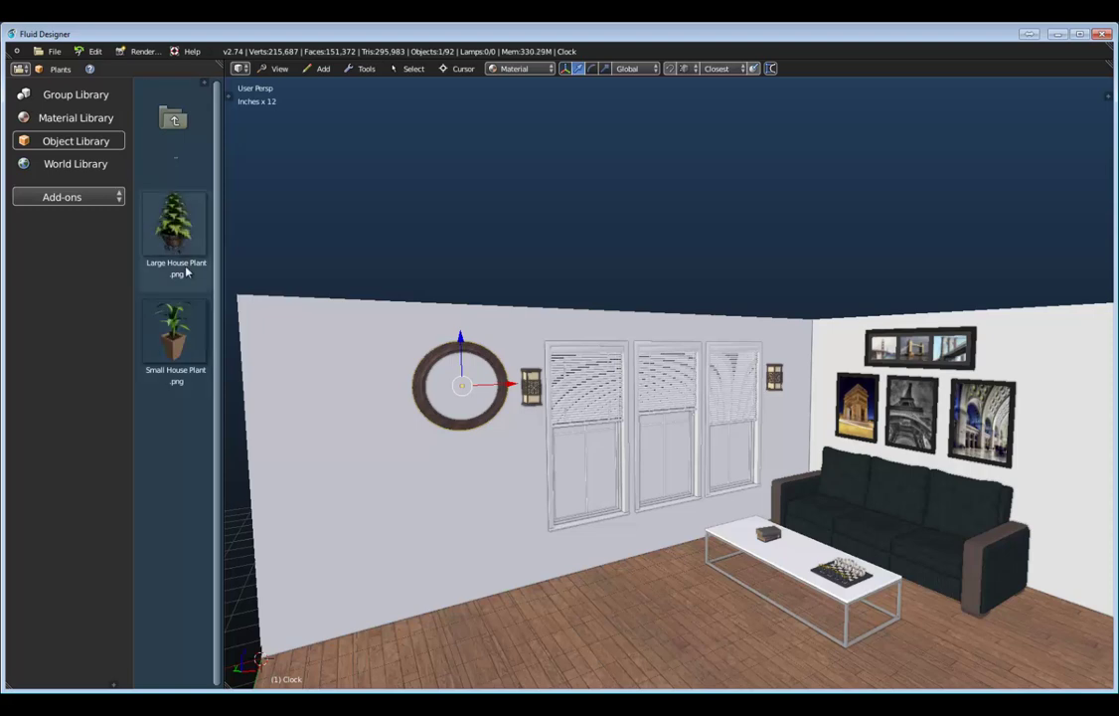
drag(186, 271, 447, 618)
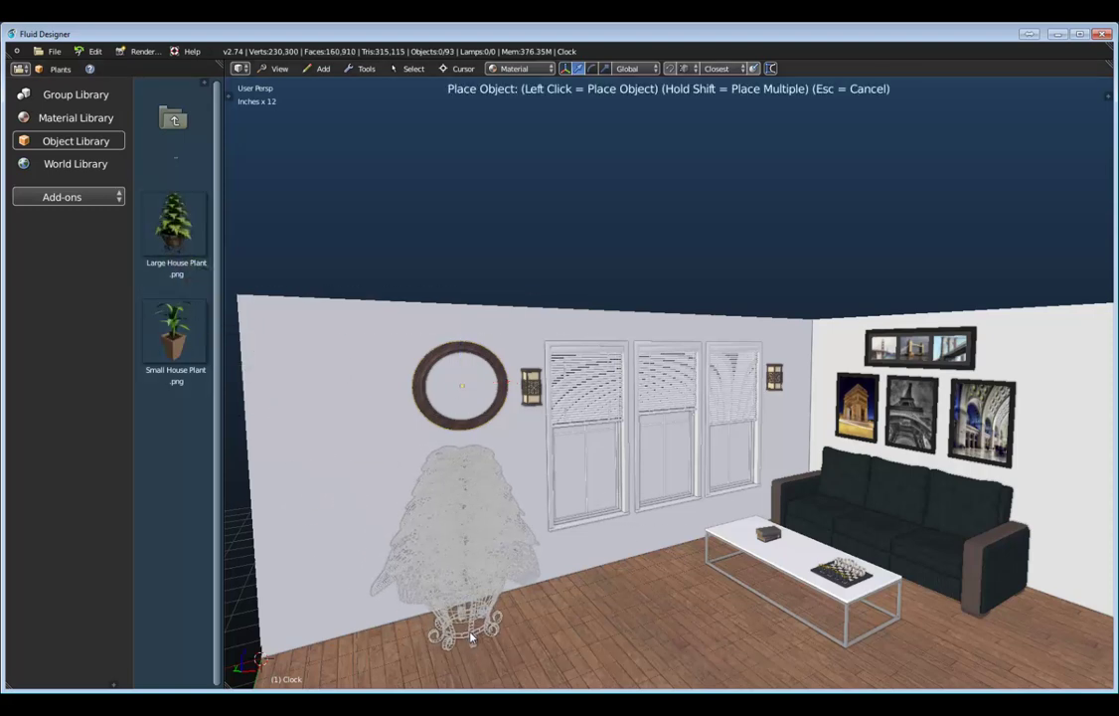
click(469, 632)
shift+middle_drag(649, 600, 621, 556)
scroll(596, 551, down, 1)
middle_drag(769, 543, 741, 482)
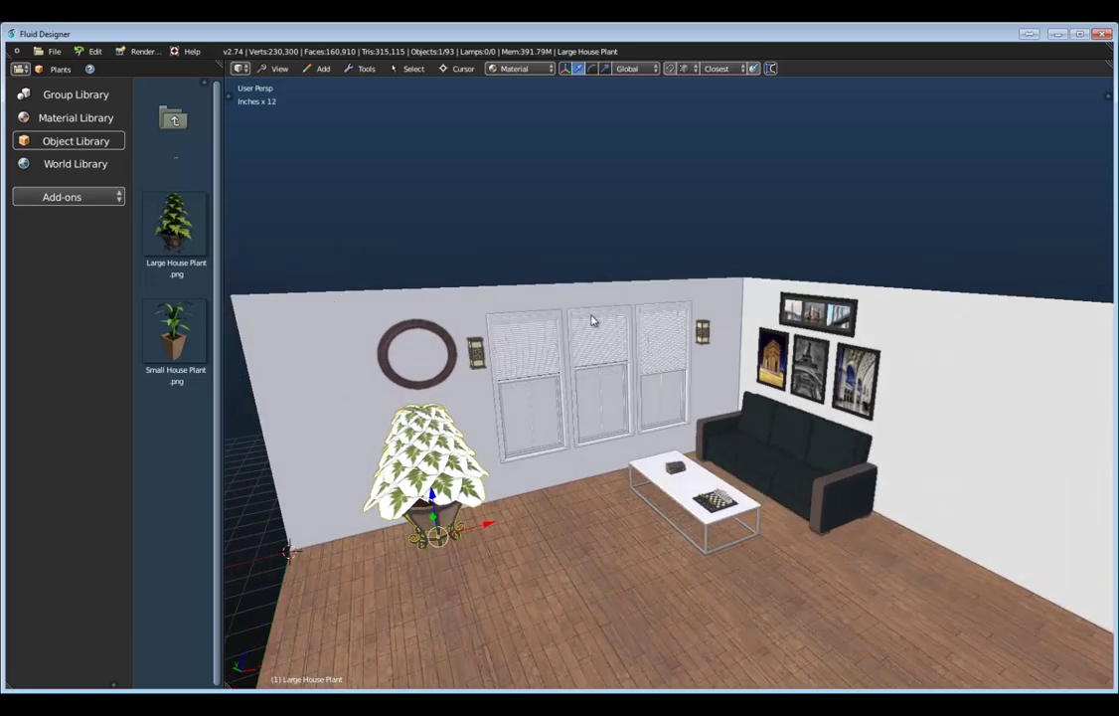
middle_drag(591, 320, 561, 374)
- Add the Coffered Ceiling from the group library's Ceilings category at the top corner of the window wall
click(85, 93)
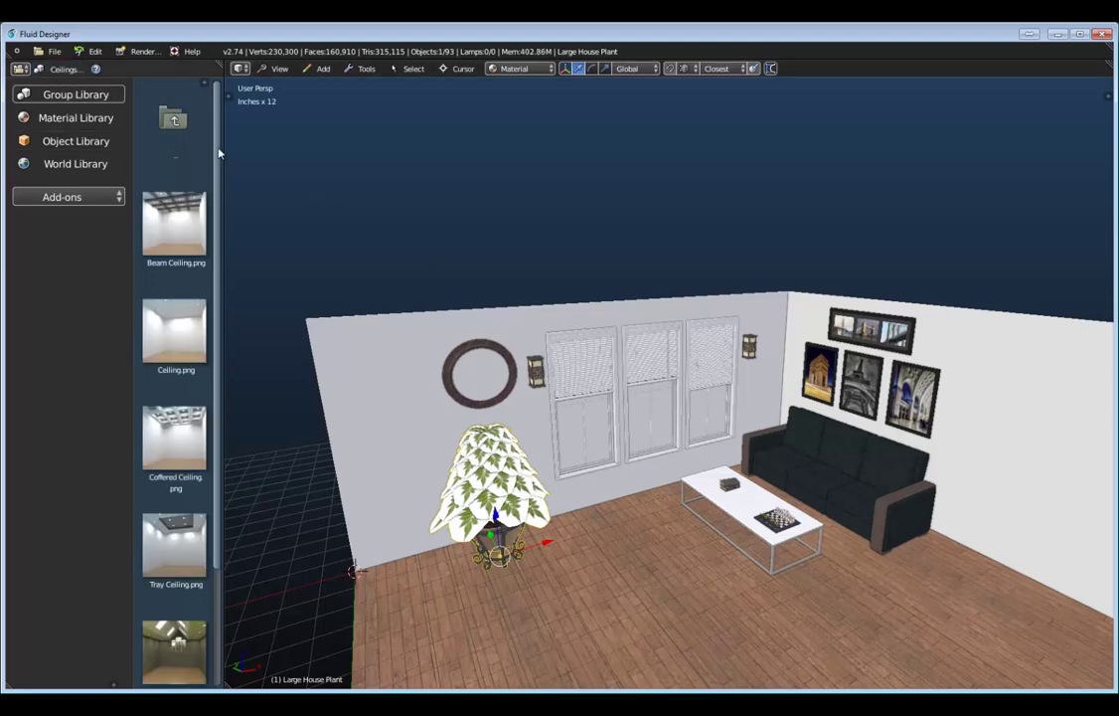
scroll(193, 176, down, 3)
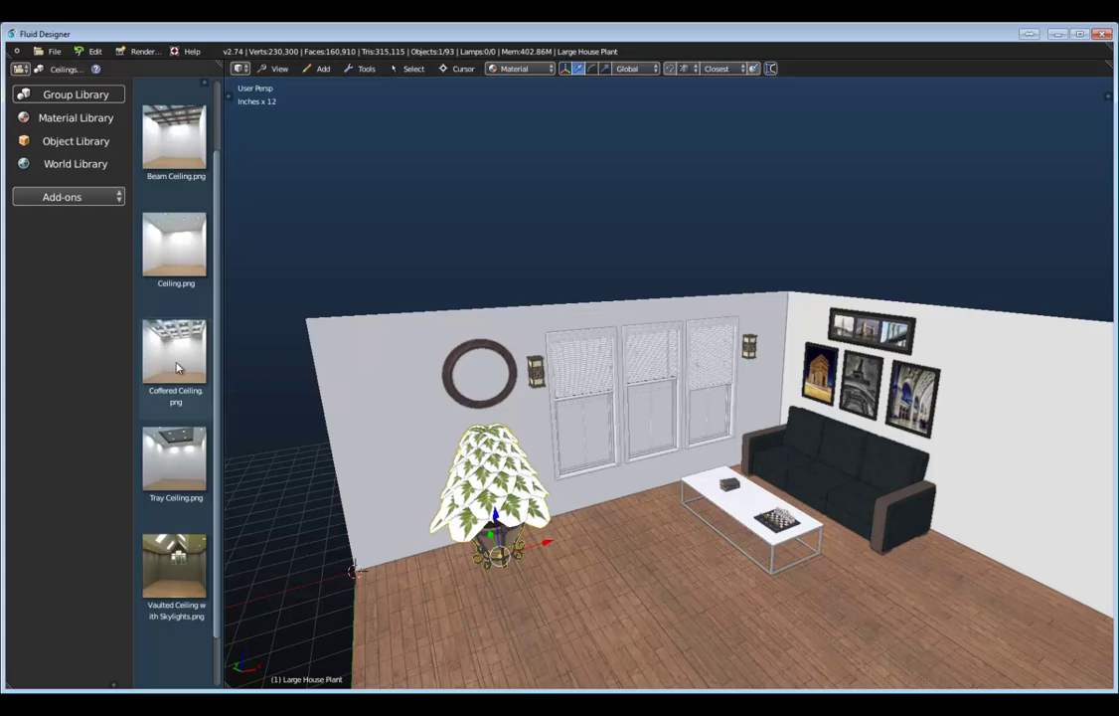
middle_drag(428, 423, 445, 411)
drag(179, 345, 415, 310)
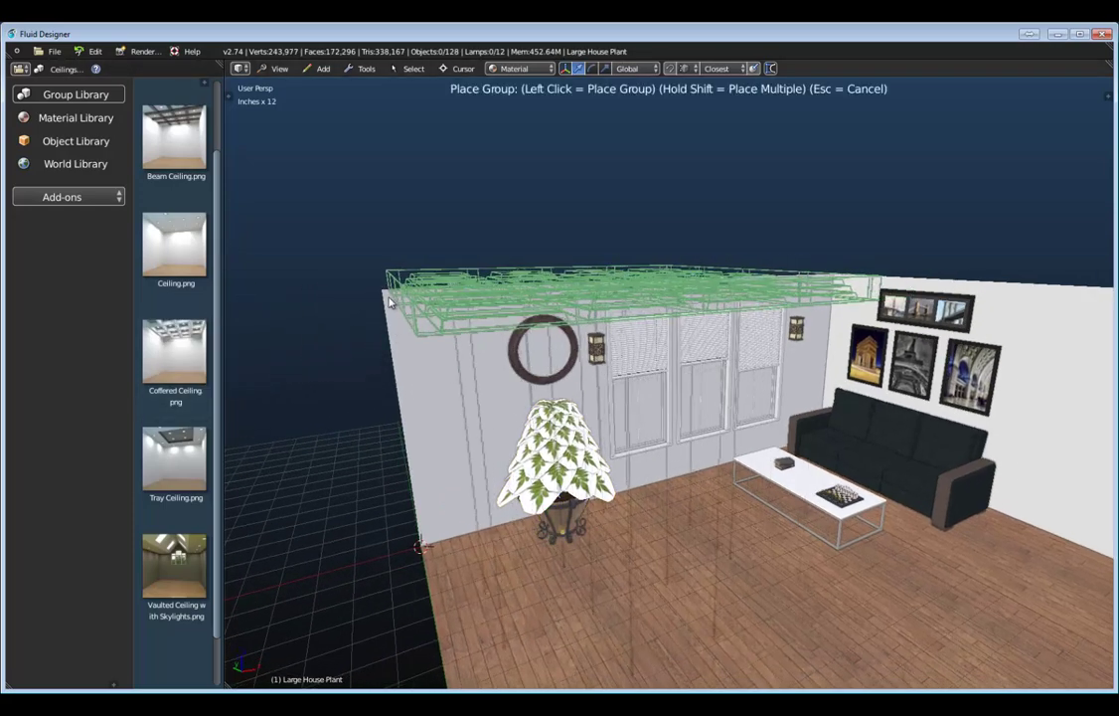
click(397, 310)
middle_drag(397, 310, 609, 329)
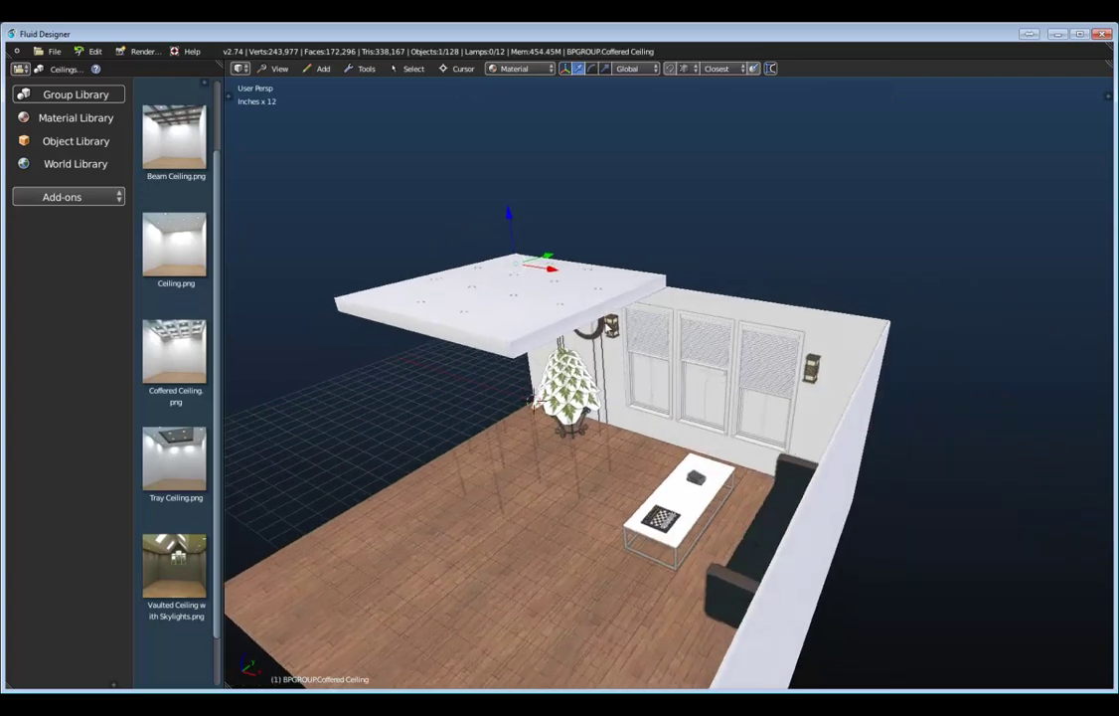
- Stretch the coffered ceiling's X dimension along the window wall until it reaches the corner at the sofa wall
right_click(644, 335)
drag(643, 335, 842, 120)
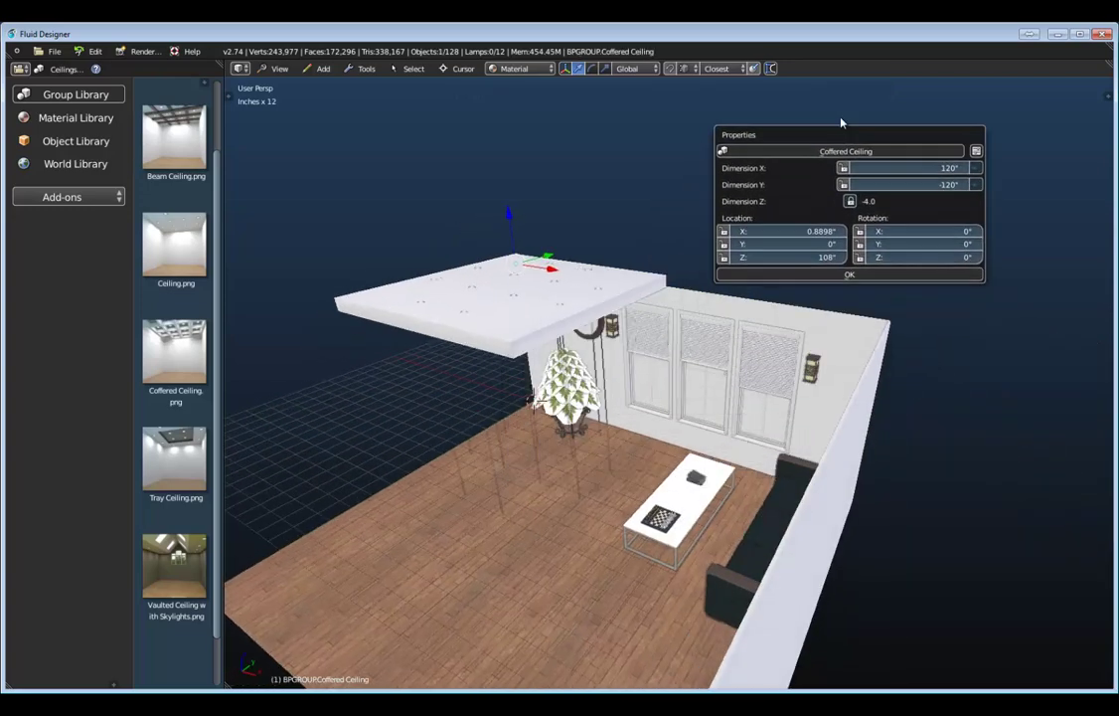
drag(916, 172, 969, 171)
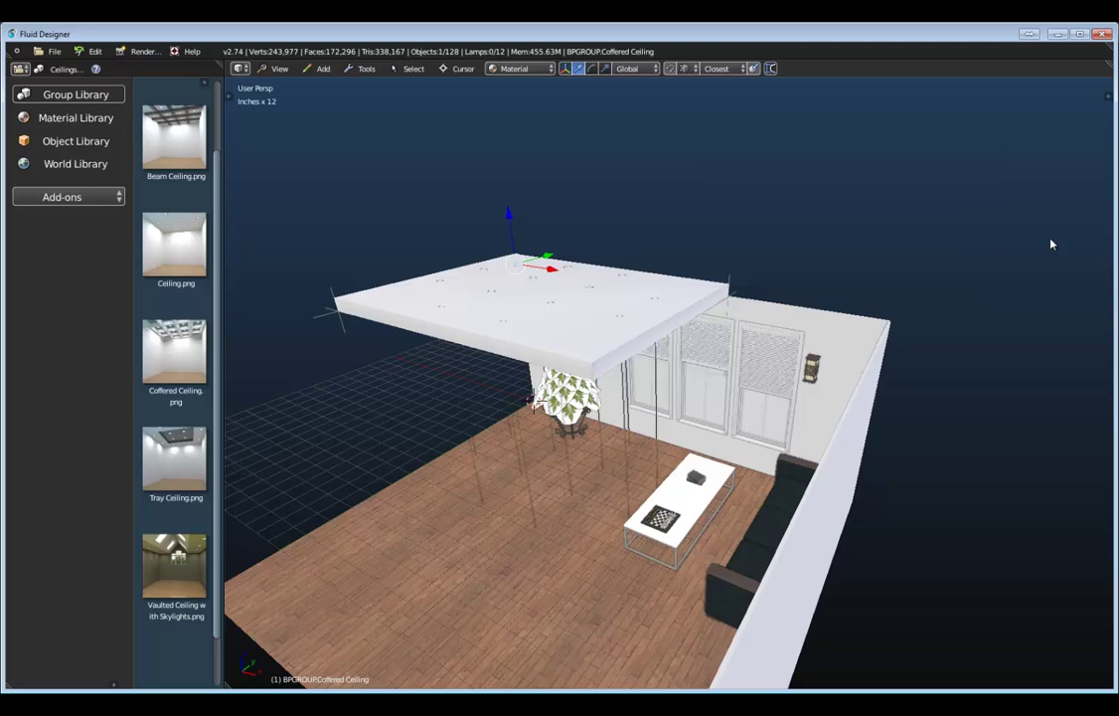
middle_drag(830, 277, 810, 295)
click(732, 308)
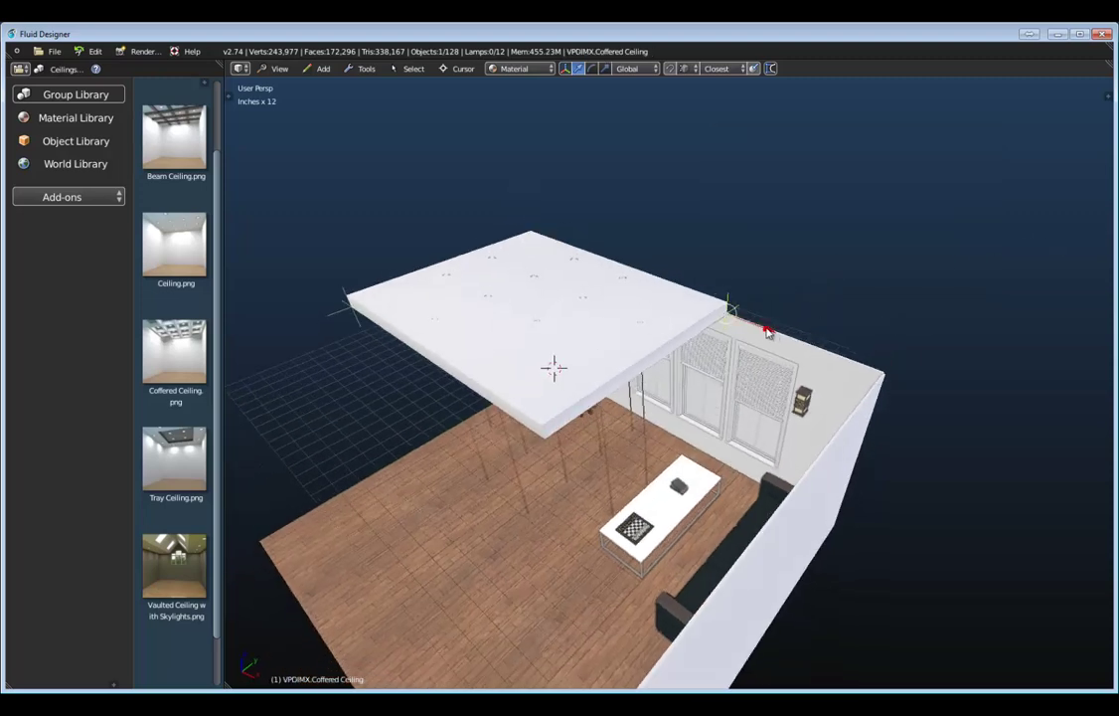
drag(765, 329, 841, 361)
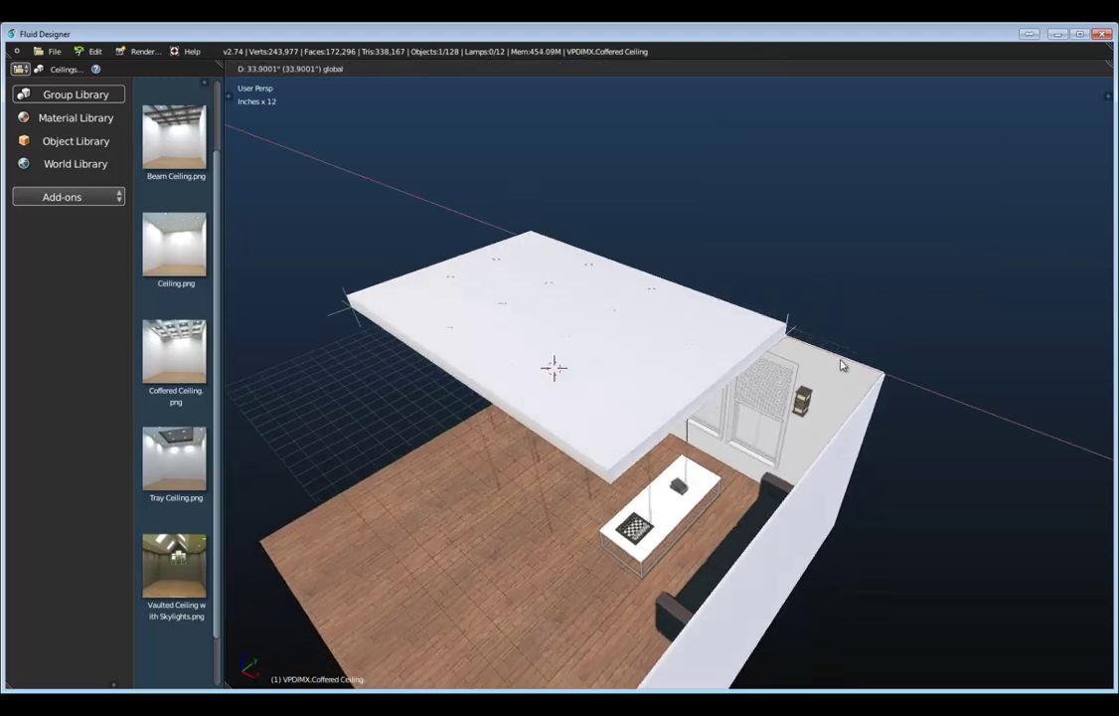
click(919, 393)
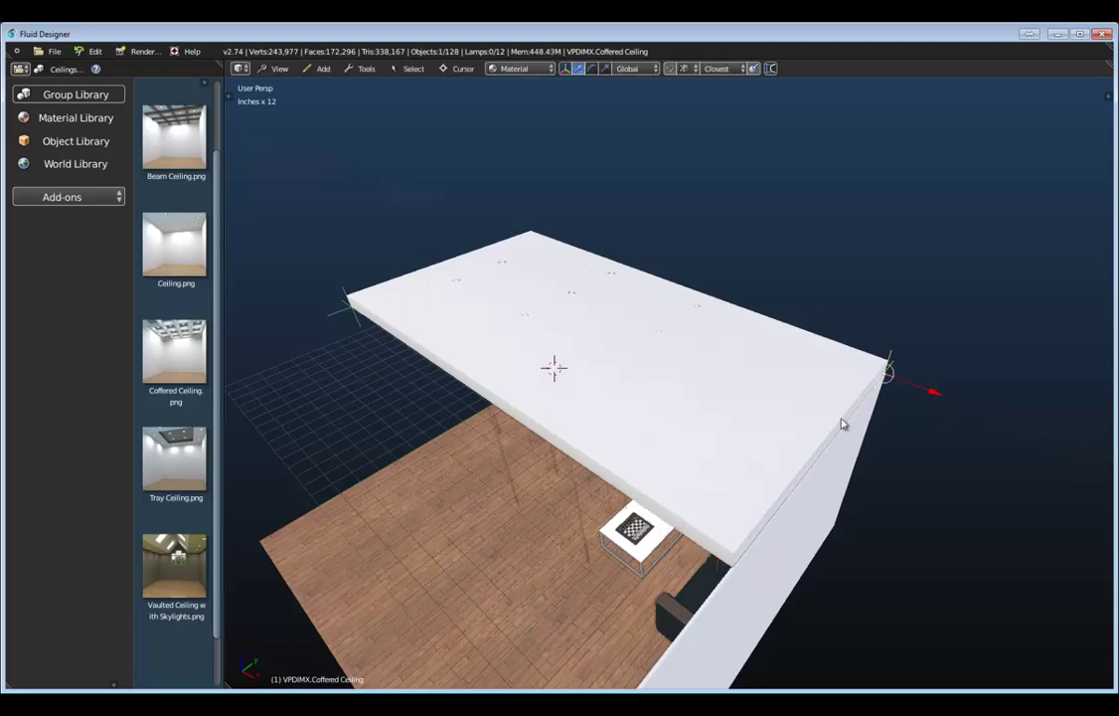
- Stretch the coffered ceiling's Y dimension along the sofa wall to that wall's free top corner, covering the whole room
scroll(853, 362, down, 1)
middle_drag(853, 362, 524, 262)
click(485, 236)
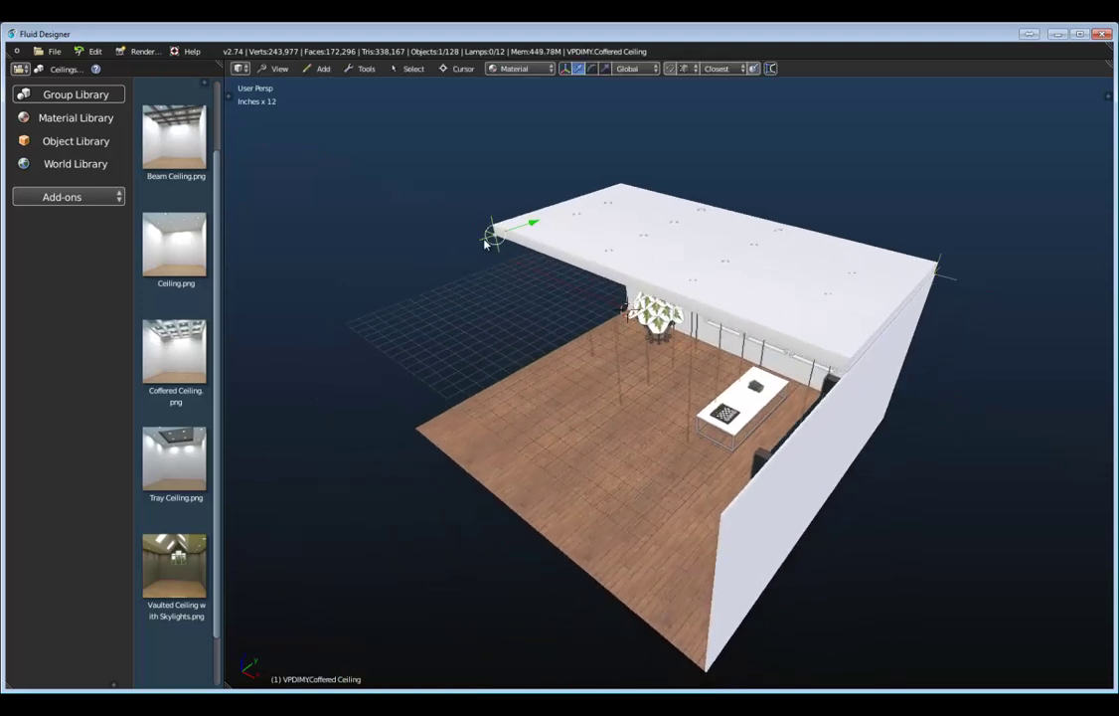
middle_drag(660, 371, 728, 417)
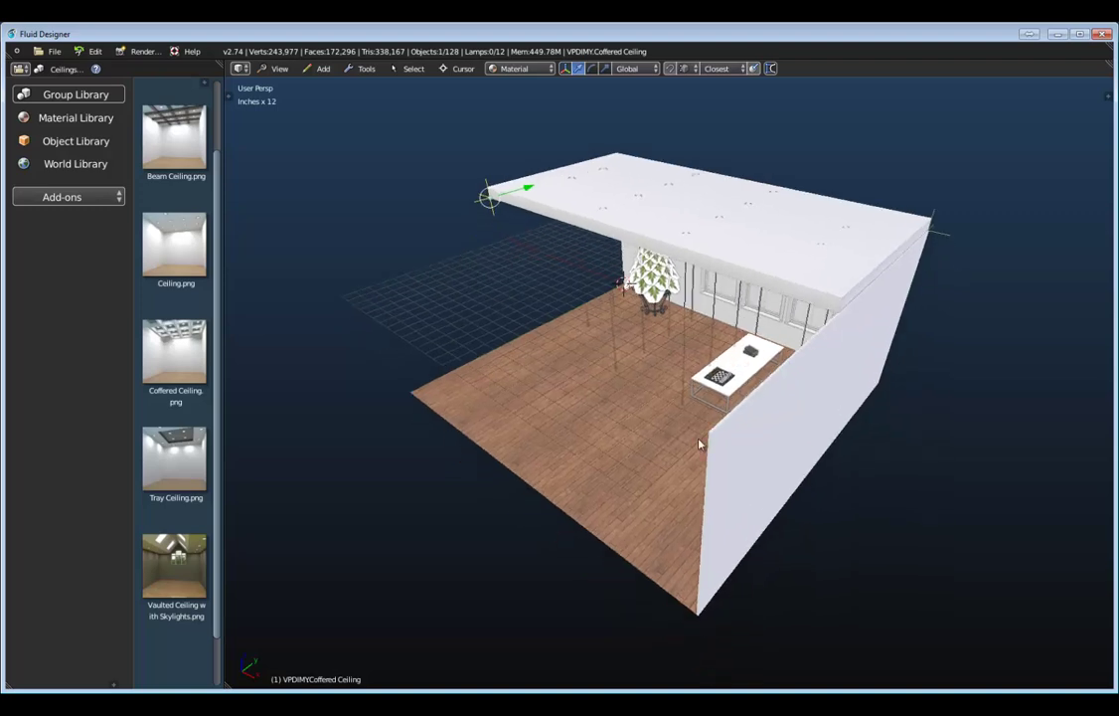
key(g)
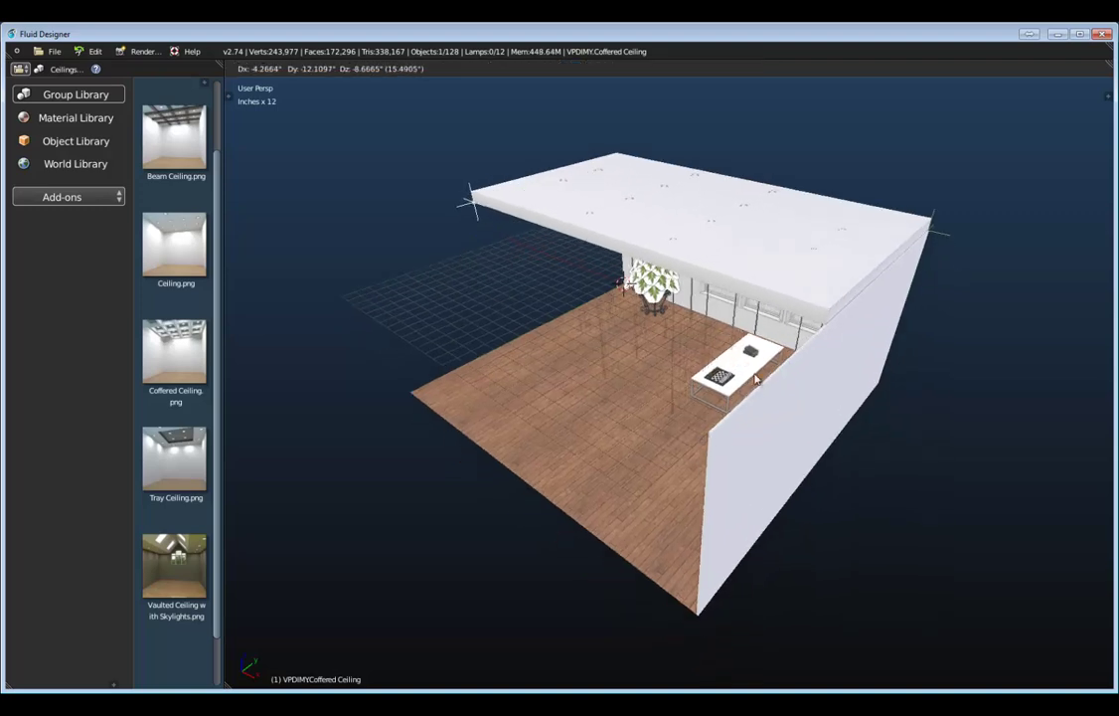
right_click(710, 435)
key(g)
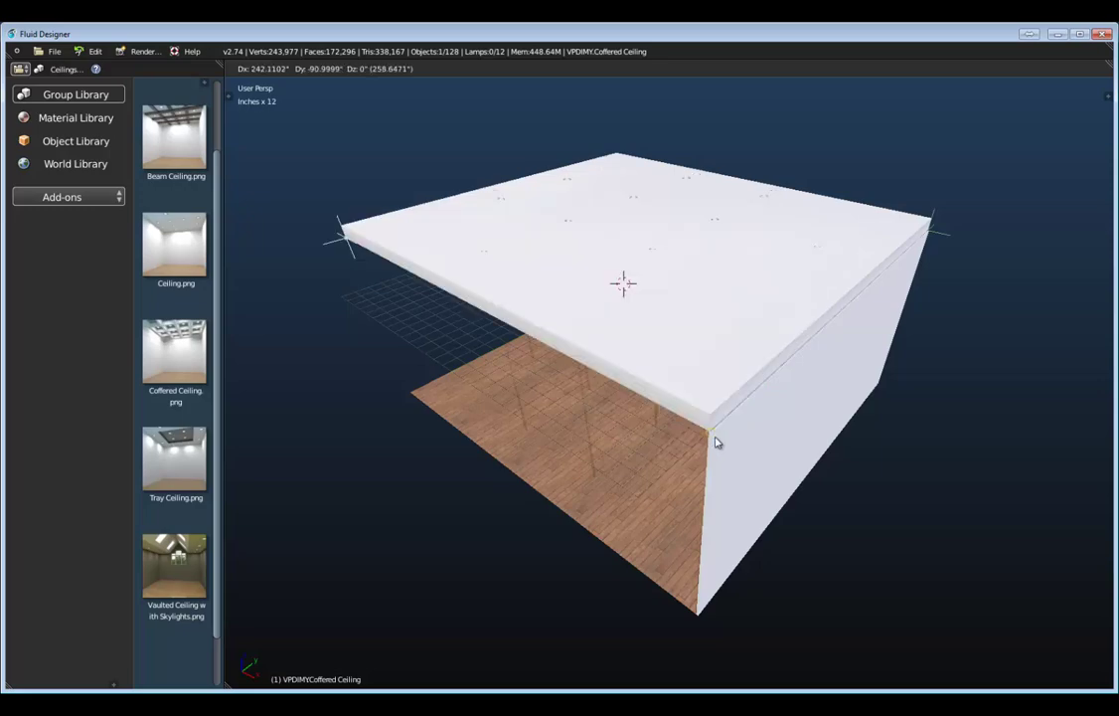
click(716, 440)
- Place the Bookshelf from the group library's Furniture category against the picture wall, beside the sofa
middle_drag(641, 426, 750, 294)
scroll(739, 277, up, 5)
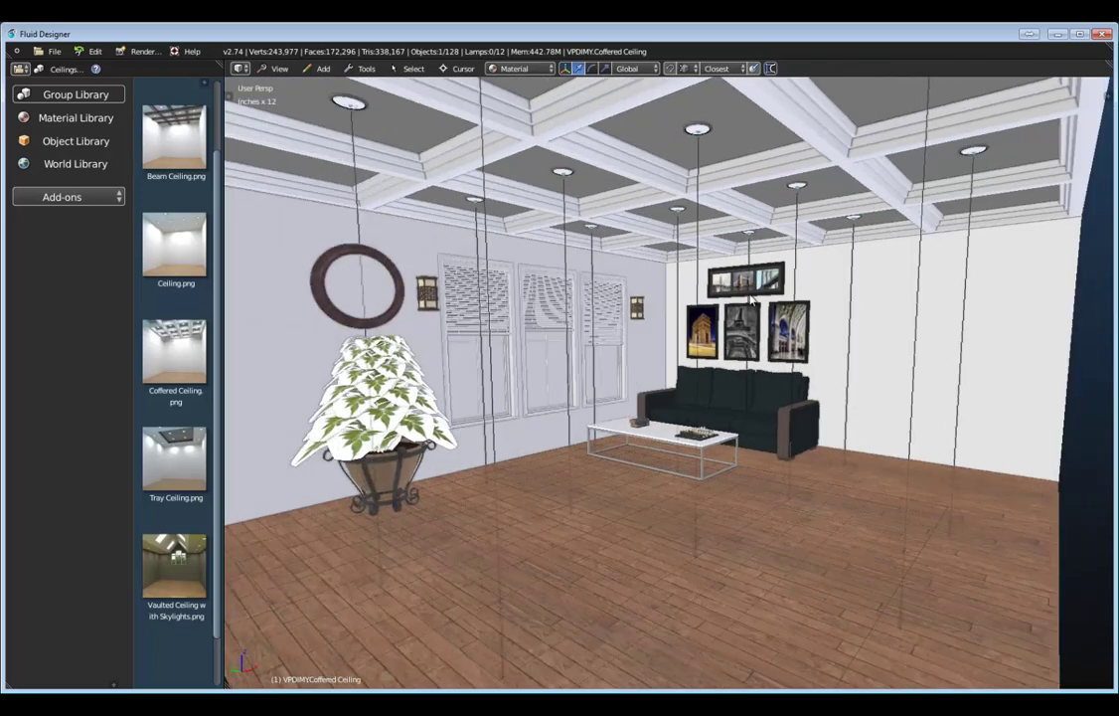
scroll(759, 295, up, 2)
shift+middle_drag(732, 371, 746, 373)
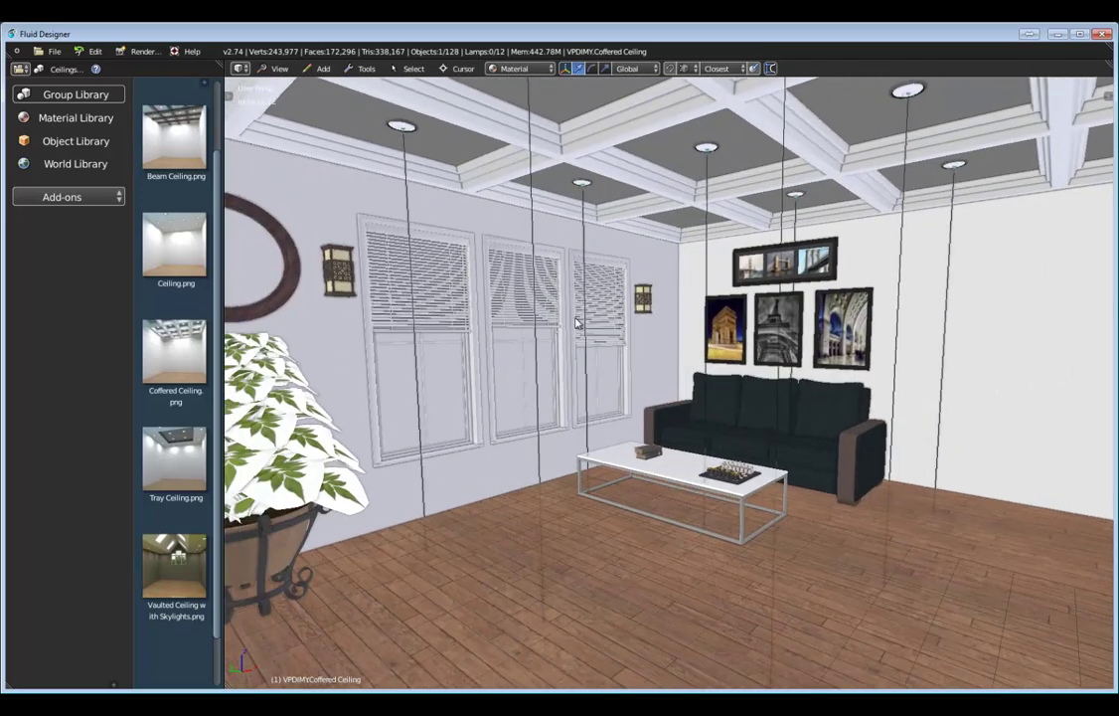
mouse_move(923, 390)
shift+middle_down()
mouse_move(903, 388)
mouse_move(940, 402)
shift+middle_up()
click(61, 69)
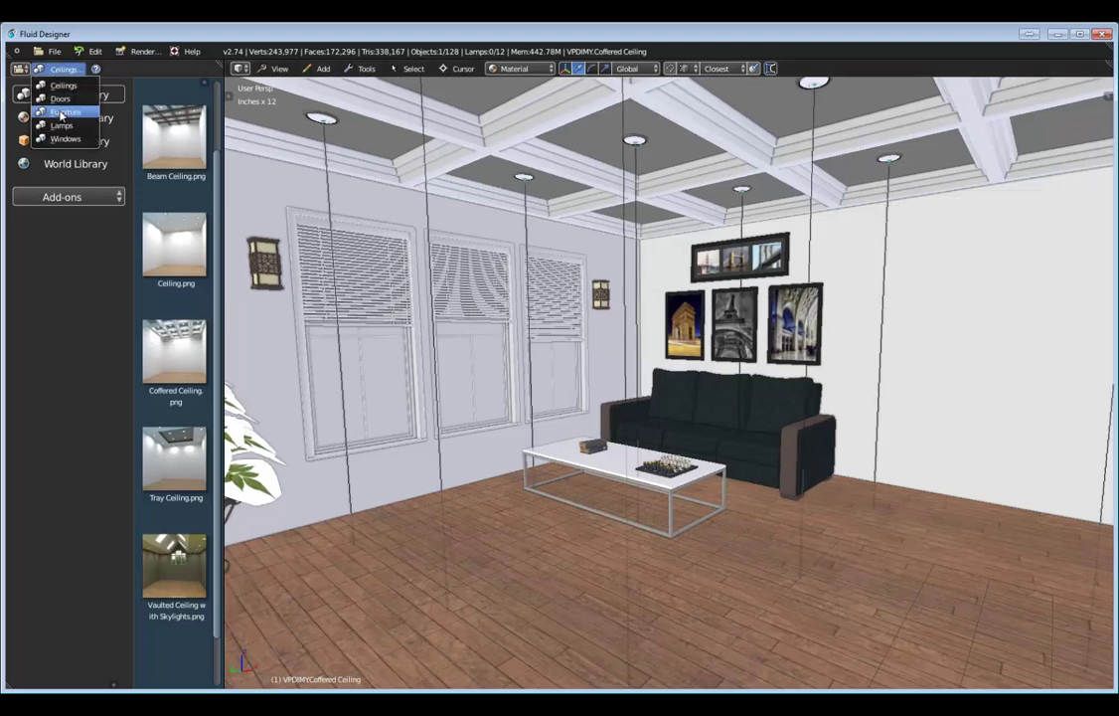
click(57, 107)
drag(216, 208, 217, 213)
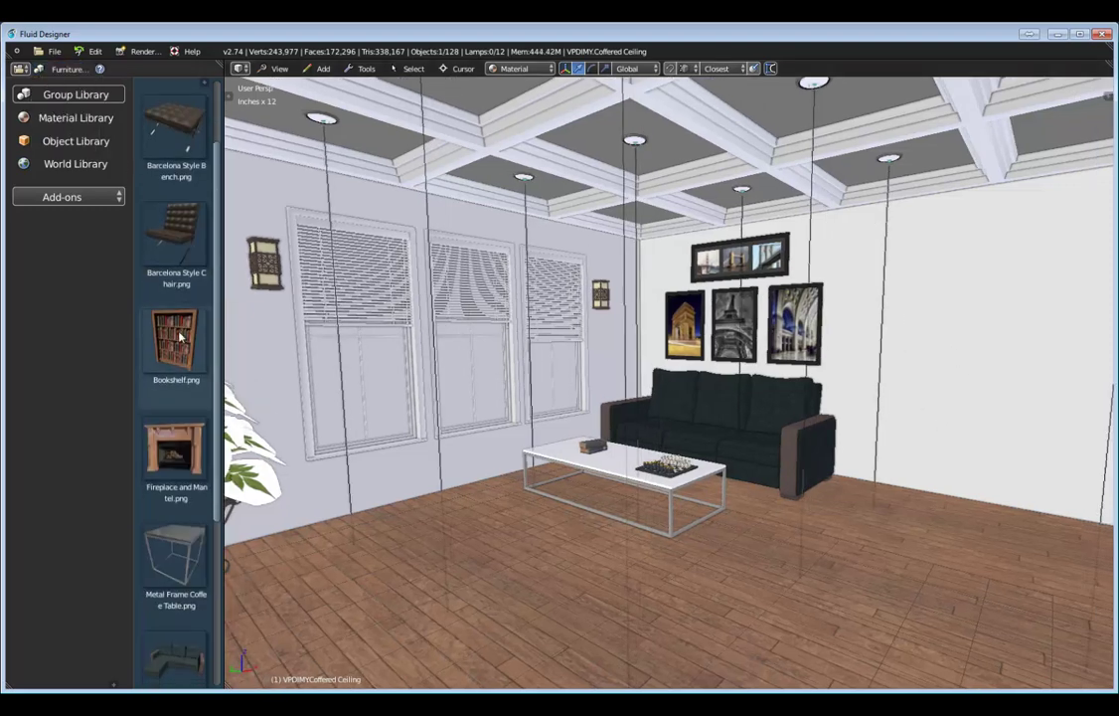
shift+middle_drag(765, 475, 530, 464)
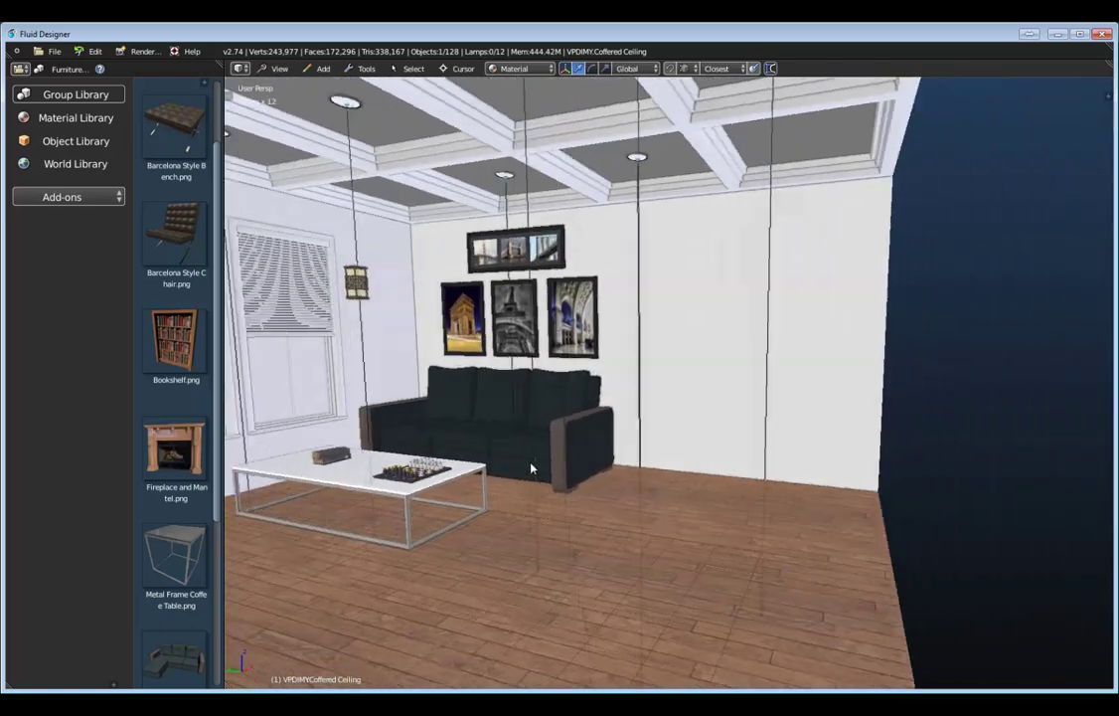
click(174, 338)
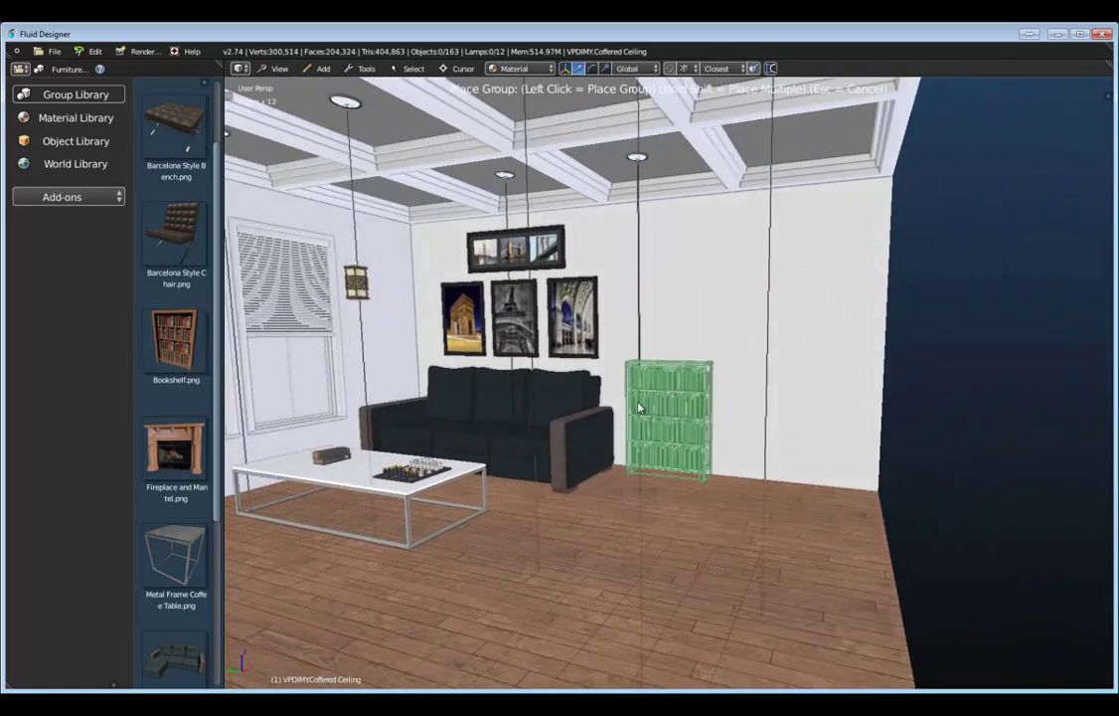
click(639, 408)
- Enlarge the bookshelf's X and Z dimensions so it fills most of the free wall beside the sofa
scroll(651, 409, up, 4)
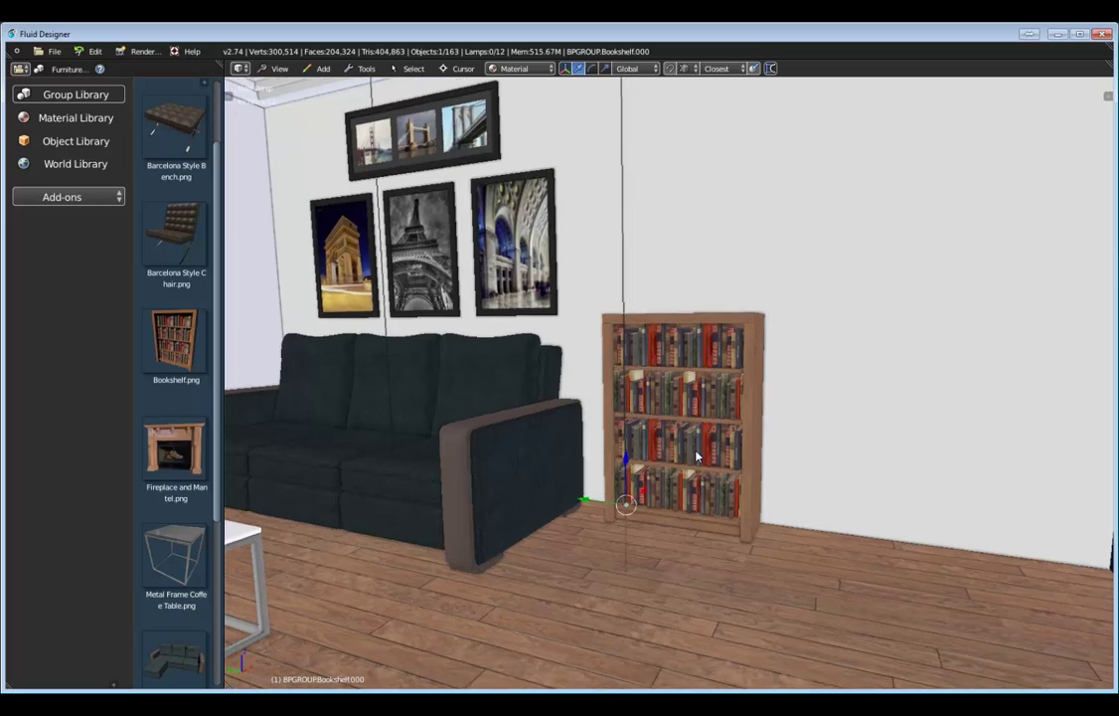
scroll(693, 458, down, 2)
right_click(630, 473)
drag(635, 474, 395, 353)
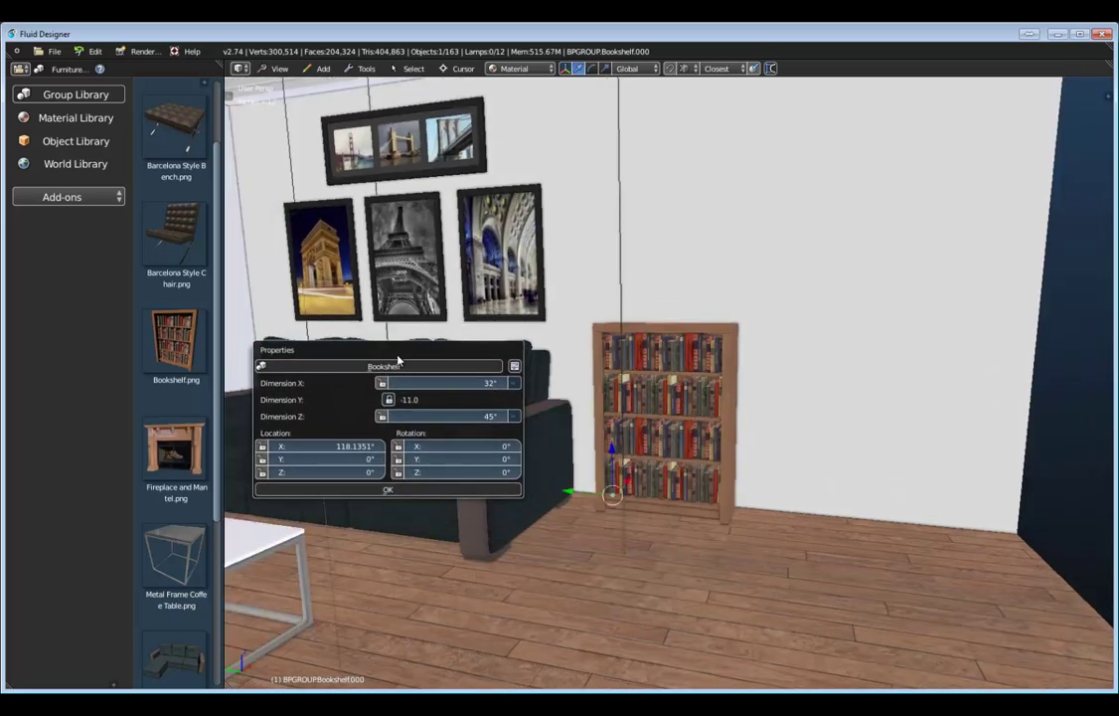
drag(447, 386, 492, 386)
drag(442, 418, 469, 423)
- Set the bookshelf's object prompts to 5 shelves and 2 divisions
click(515, 368)
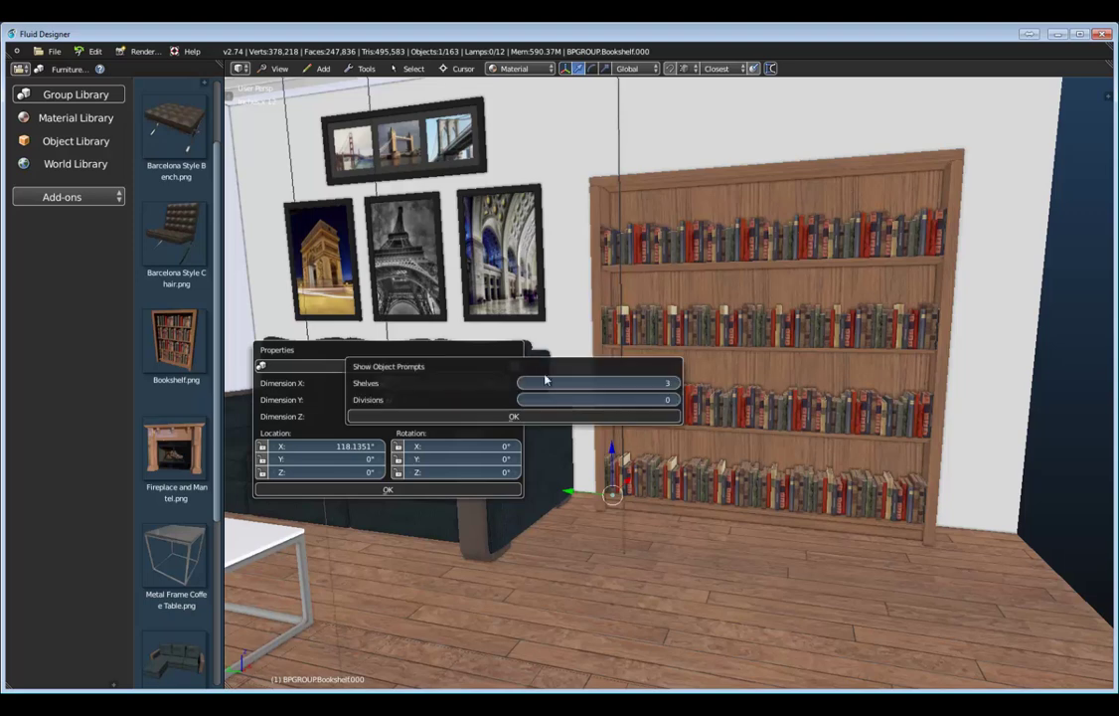
click(675, 383)
click(676, 384)
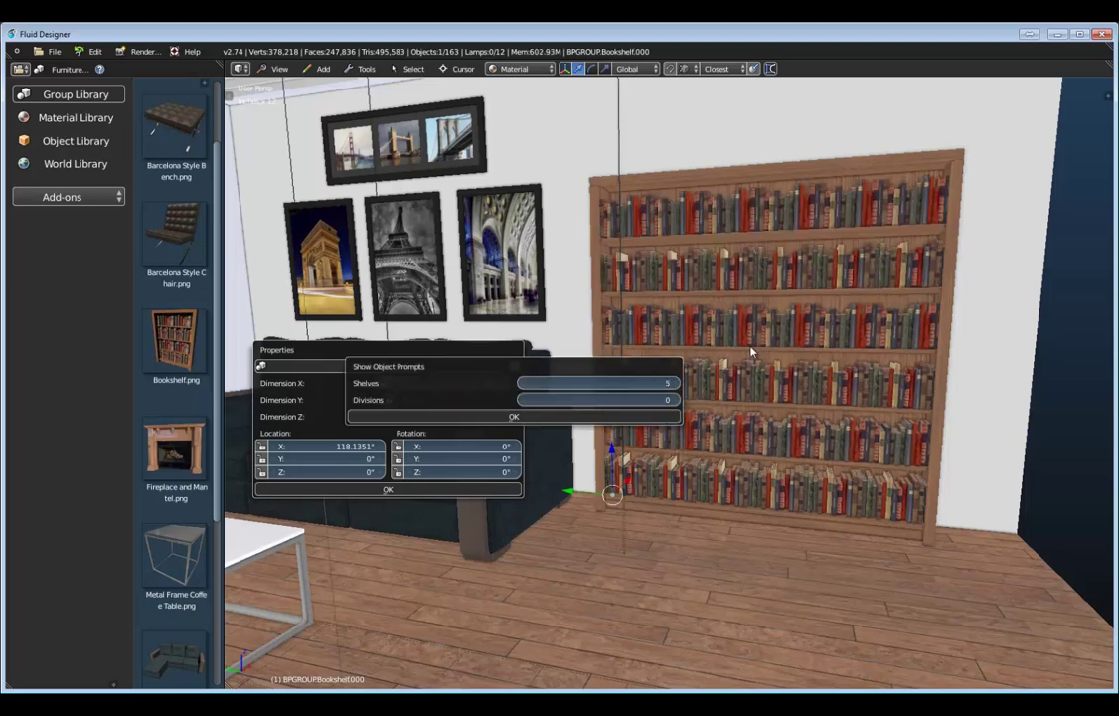
click(676, 399)
click(675, 400)
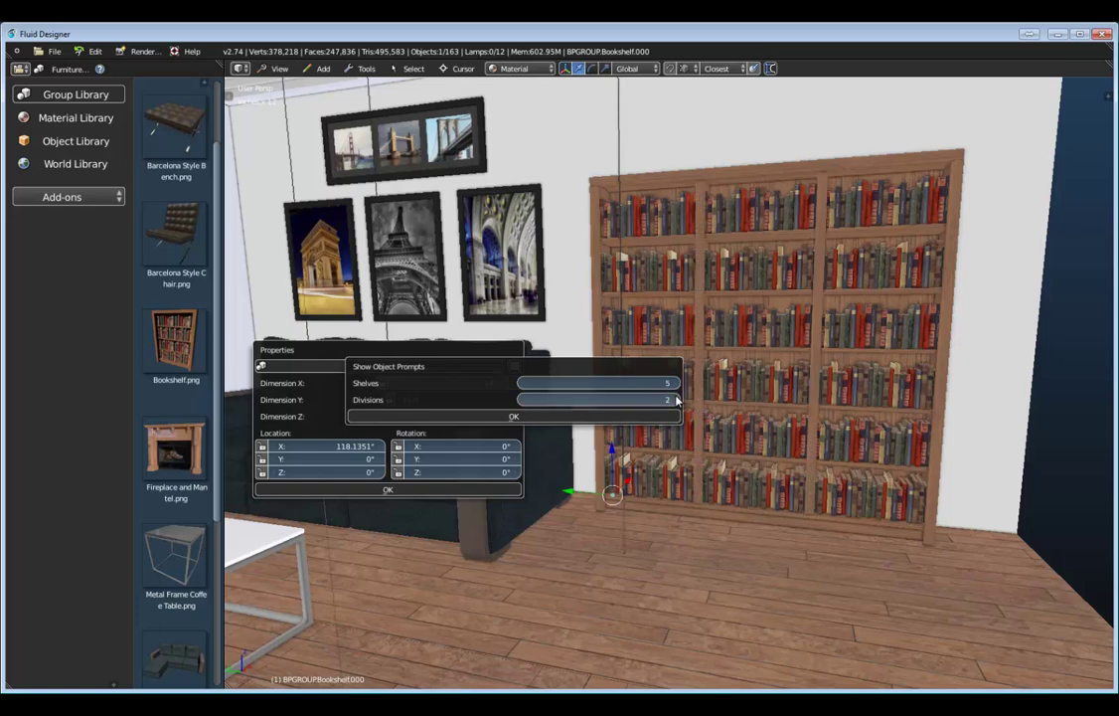
- Show the furnished room in Rendered shading and apply the River Park sky from the world library's BlendedSkies category
middle_drag(628, 346, 682, 396)
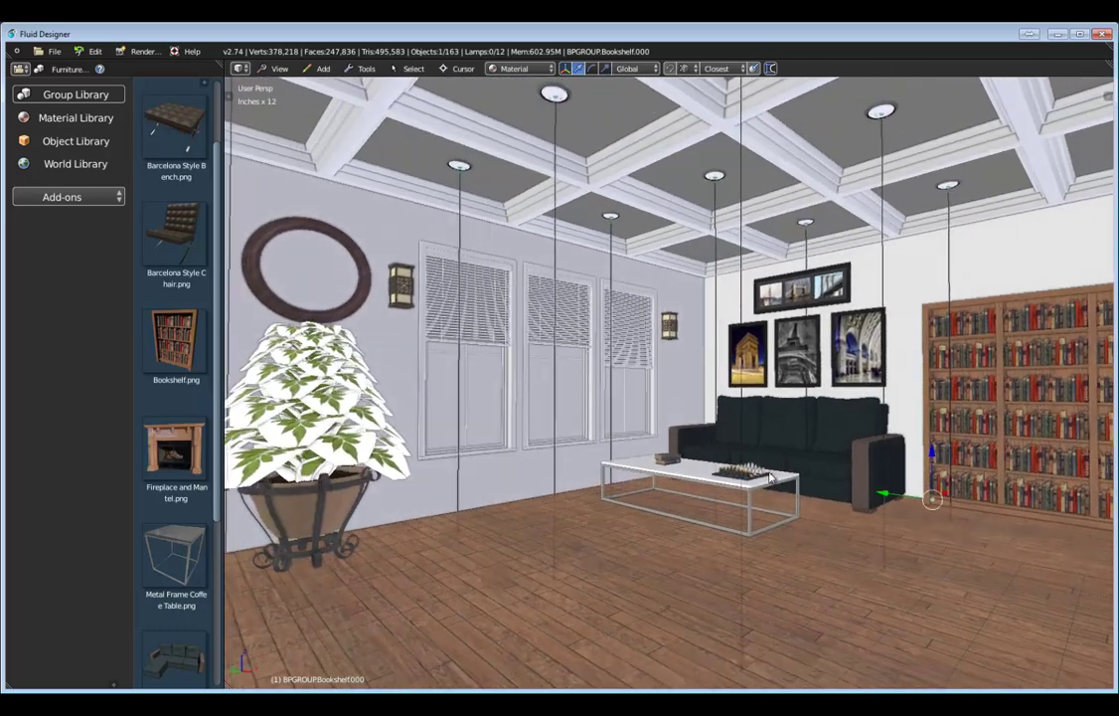
middle_drag(770, 478, 790, 489)
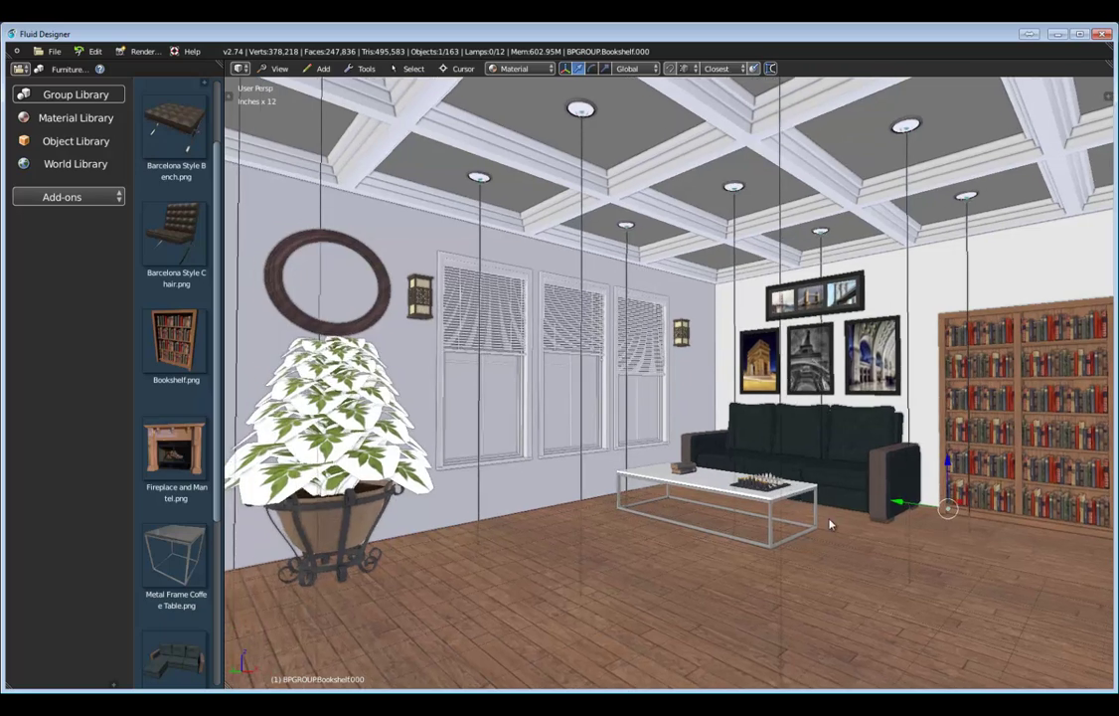
middle_drag(831, 524, 832, 520)
click(519, 68)
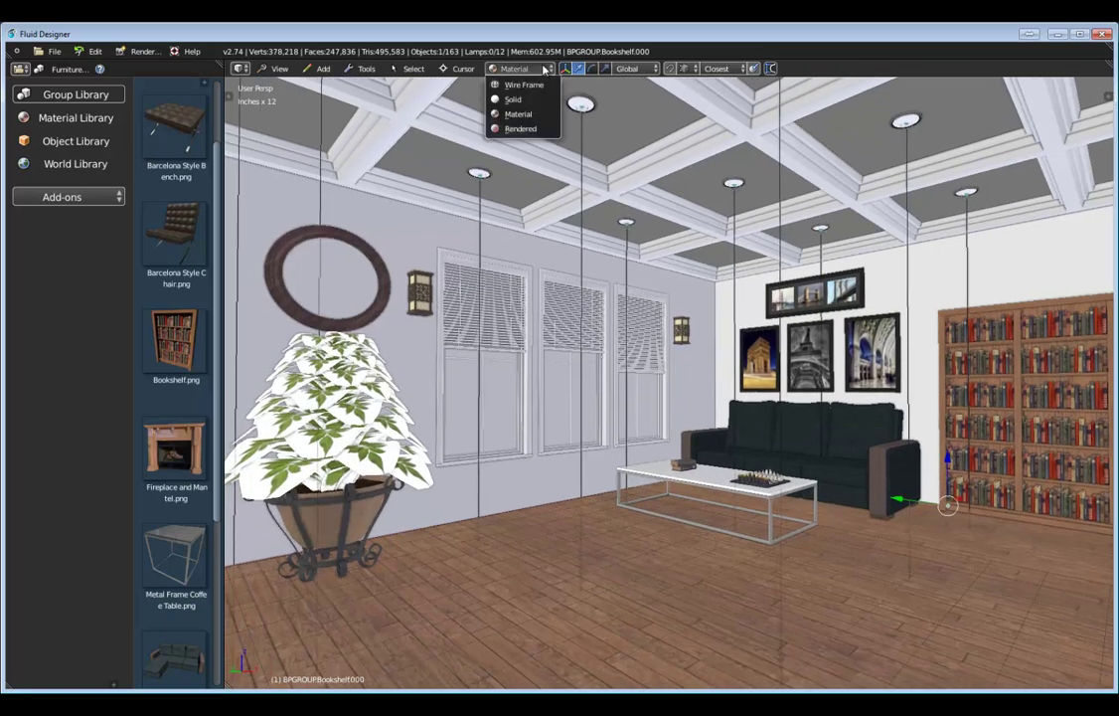
click(518, 129)
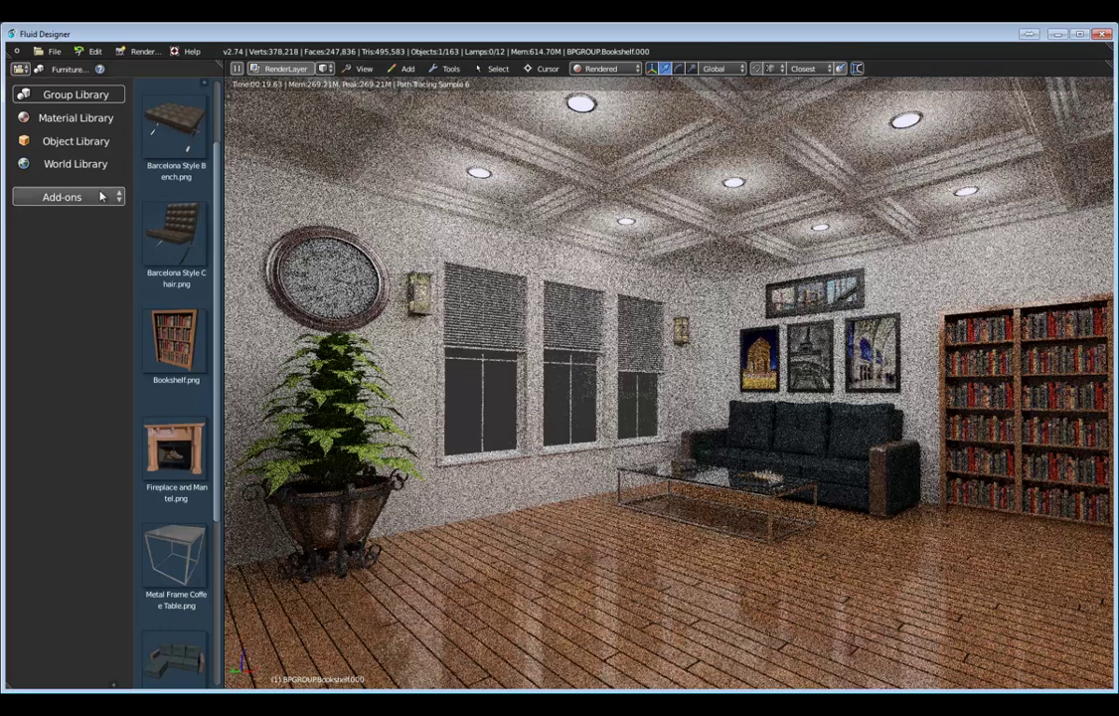
click(85, 165)
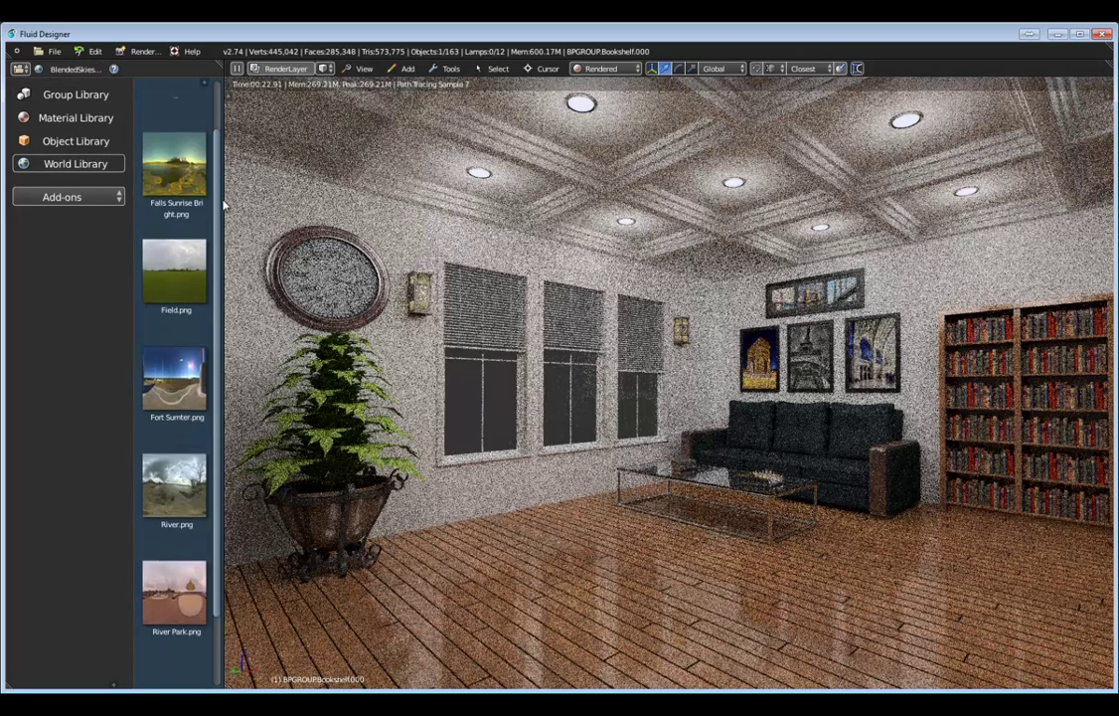
drag(174, 588, 703, 448)
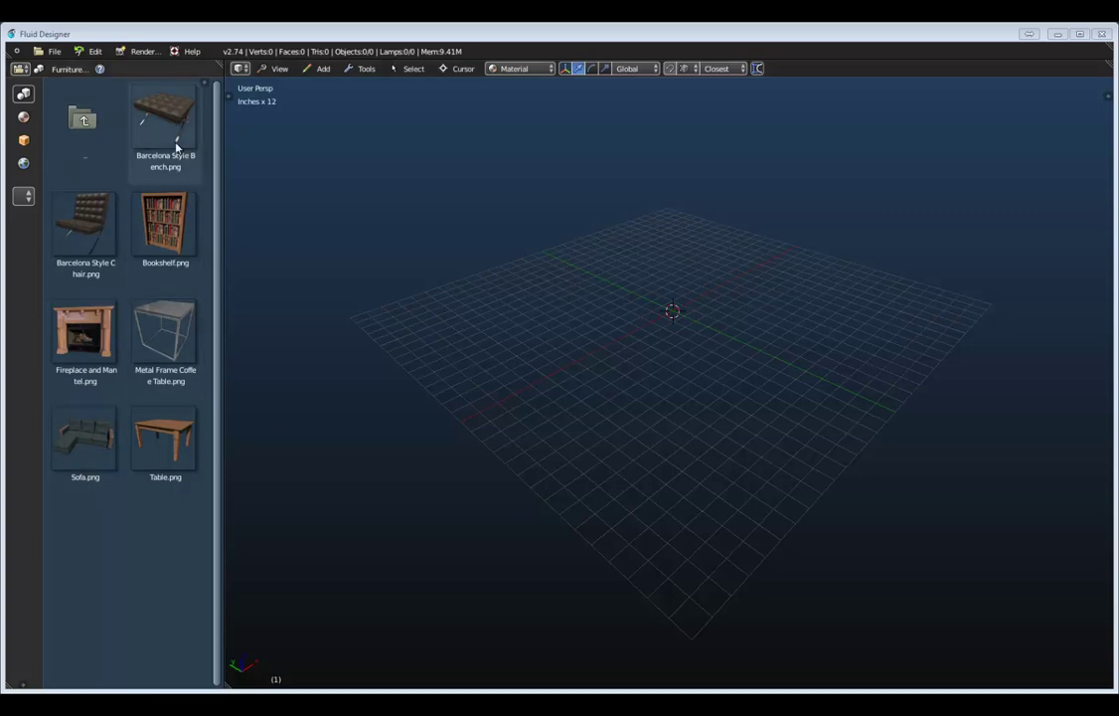
- Open the file Monkey.blend from the C:\ folder
click(154, 124)
click(50, 53)
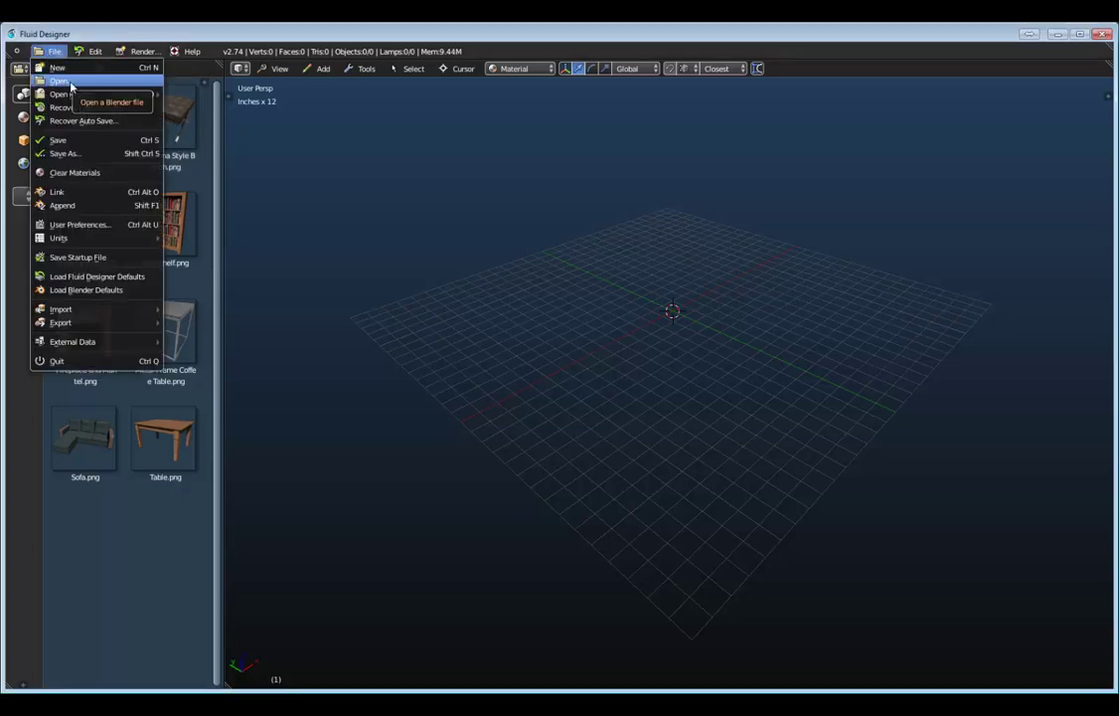
click(67, 80)
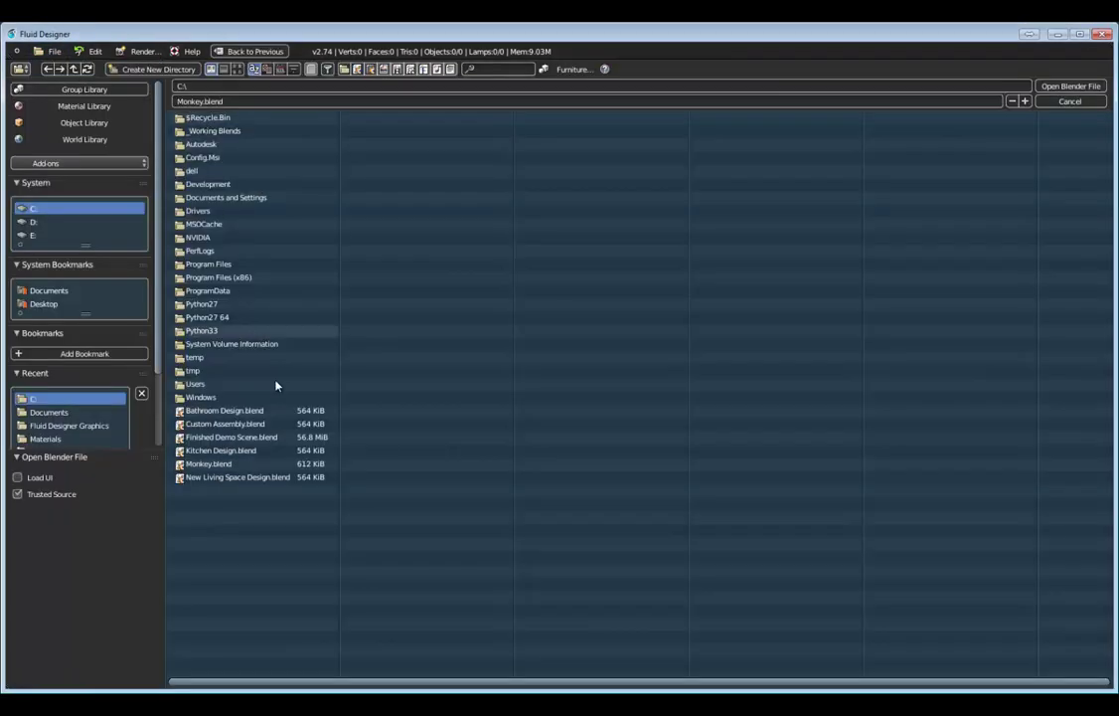
click(210, 467)
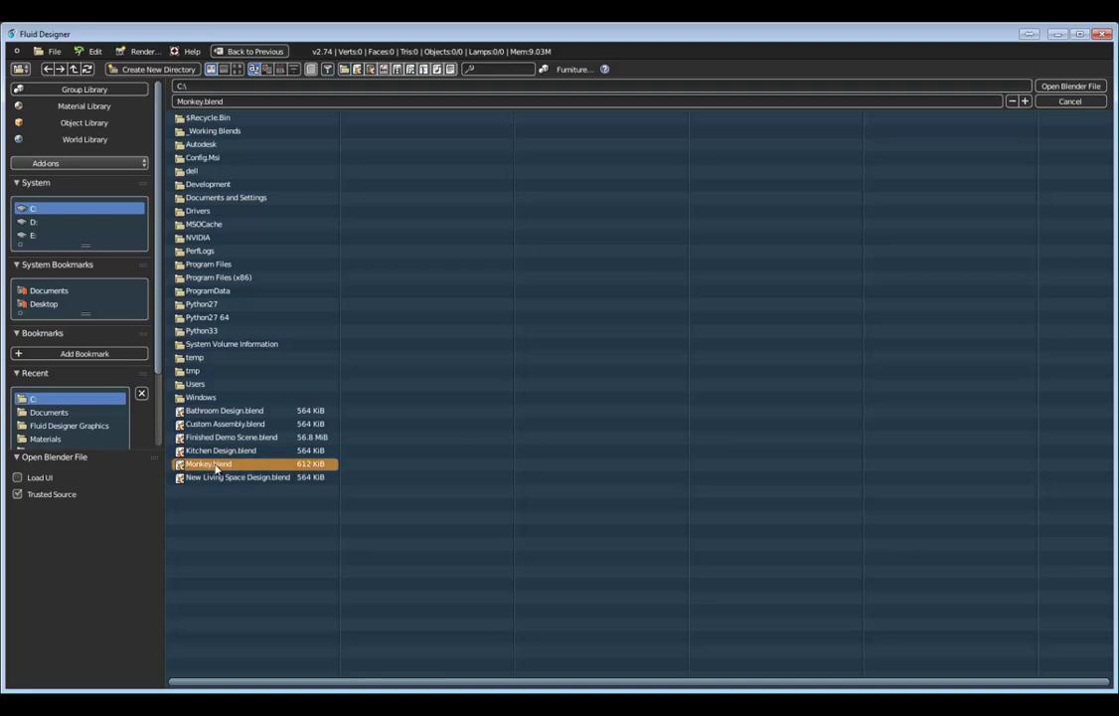
click(1053, 87)
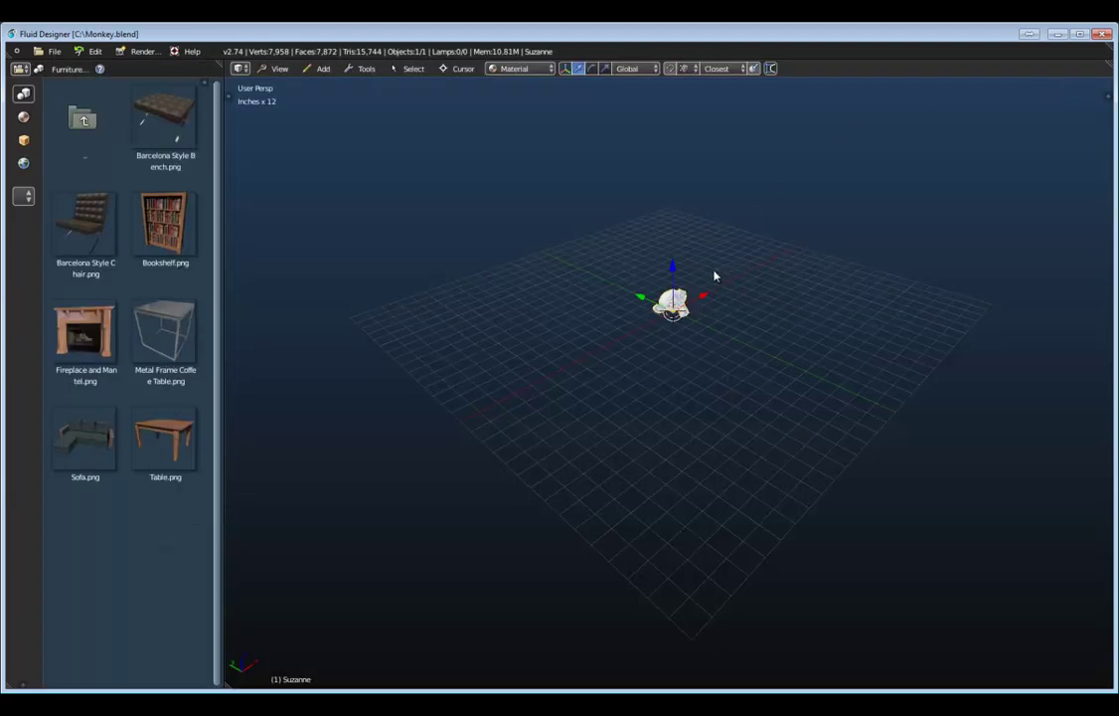
- Frame the monkey head closely and switch to the object library's Decoration Objects category
scroll(711, 274, up, 5)
scroll(667, 322, up, 3)
shift+middle_drag(672, 320, 612, 368)
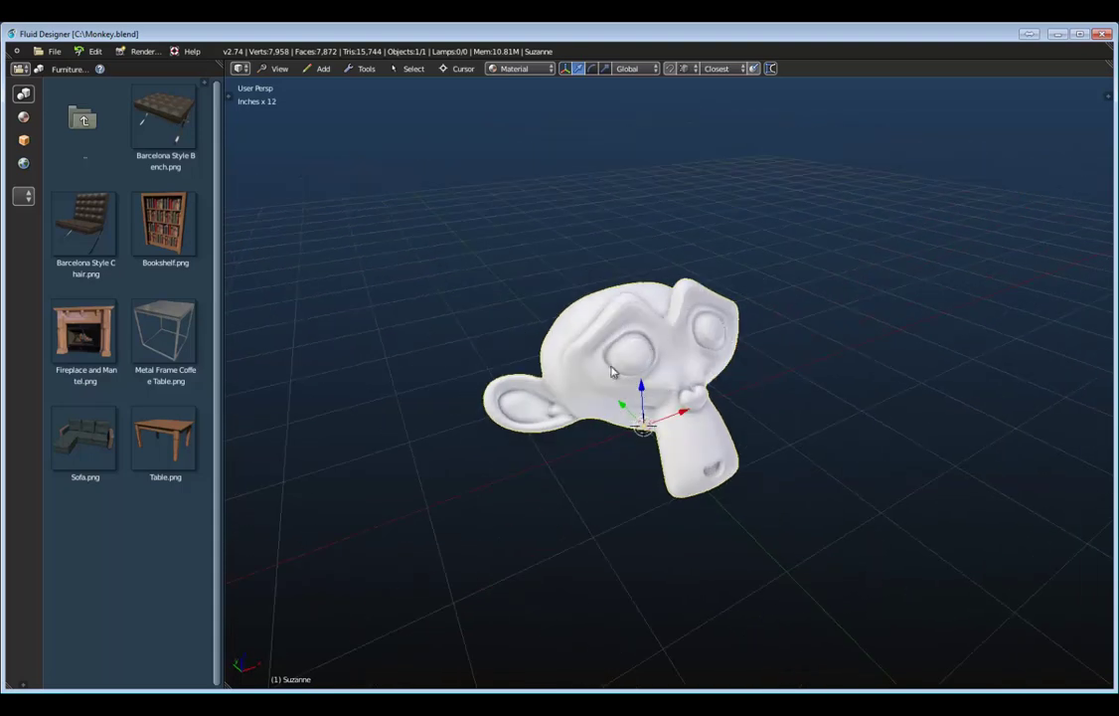
click(24, 140)
click(54, 69)
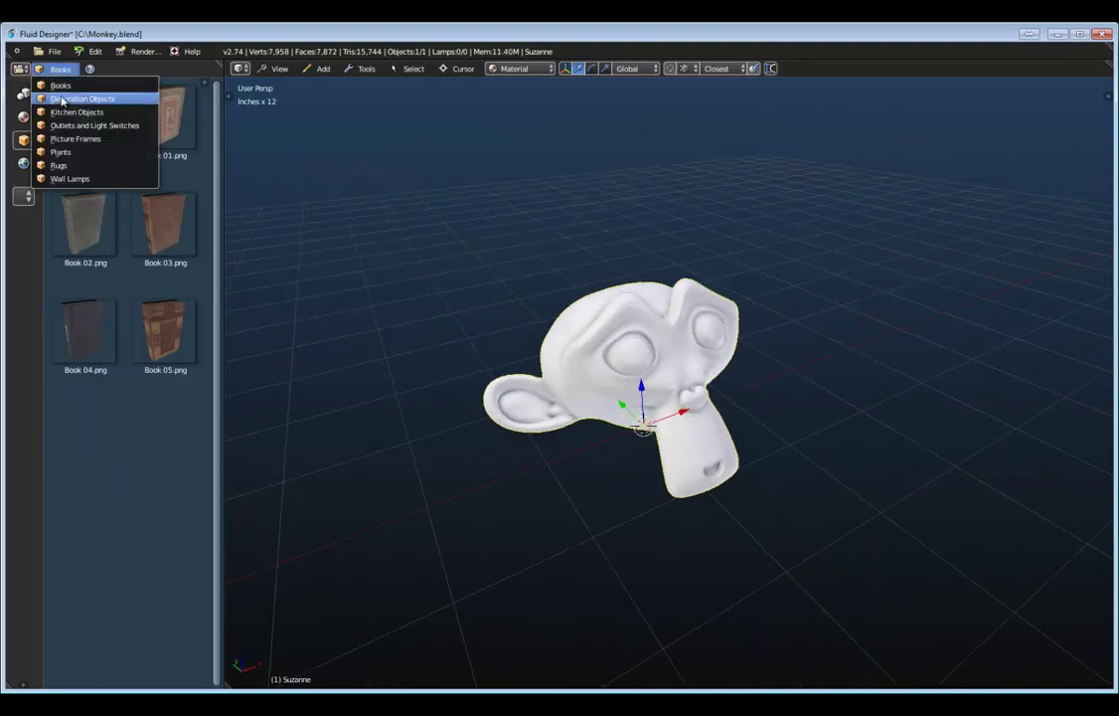
click(79, 97)
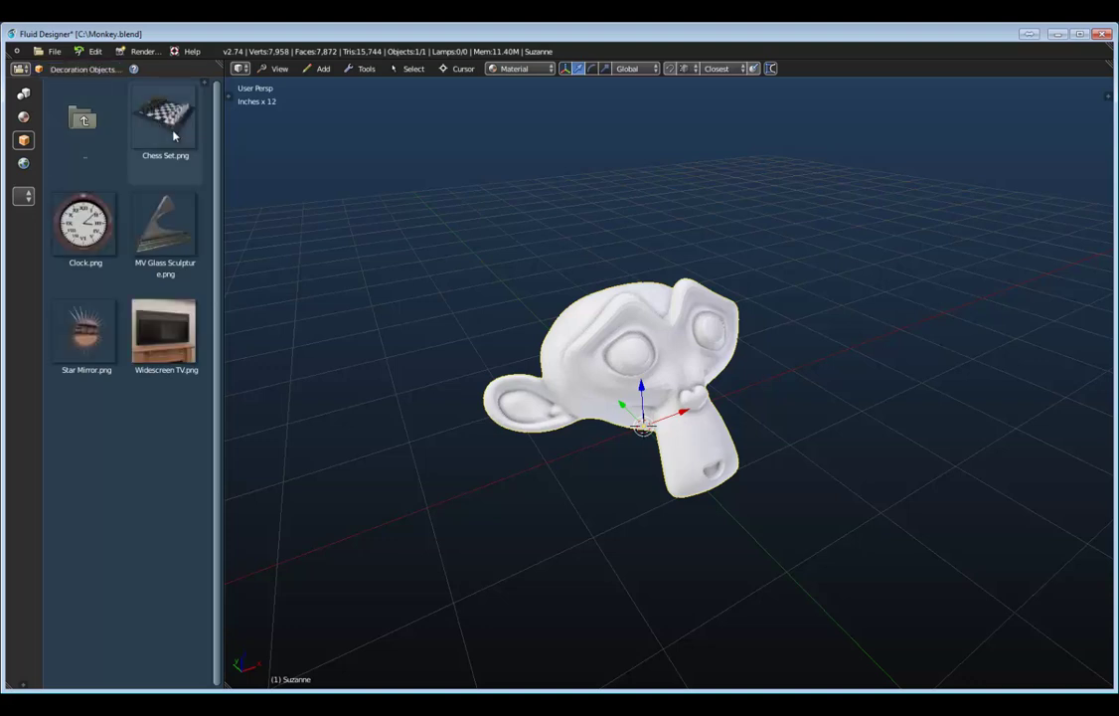
- Save the selected monkey head to the object library's Decoration Objects category with the Create Thumbnail option enabled
click(231, 95)
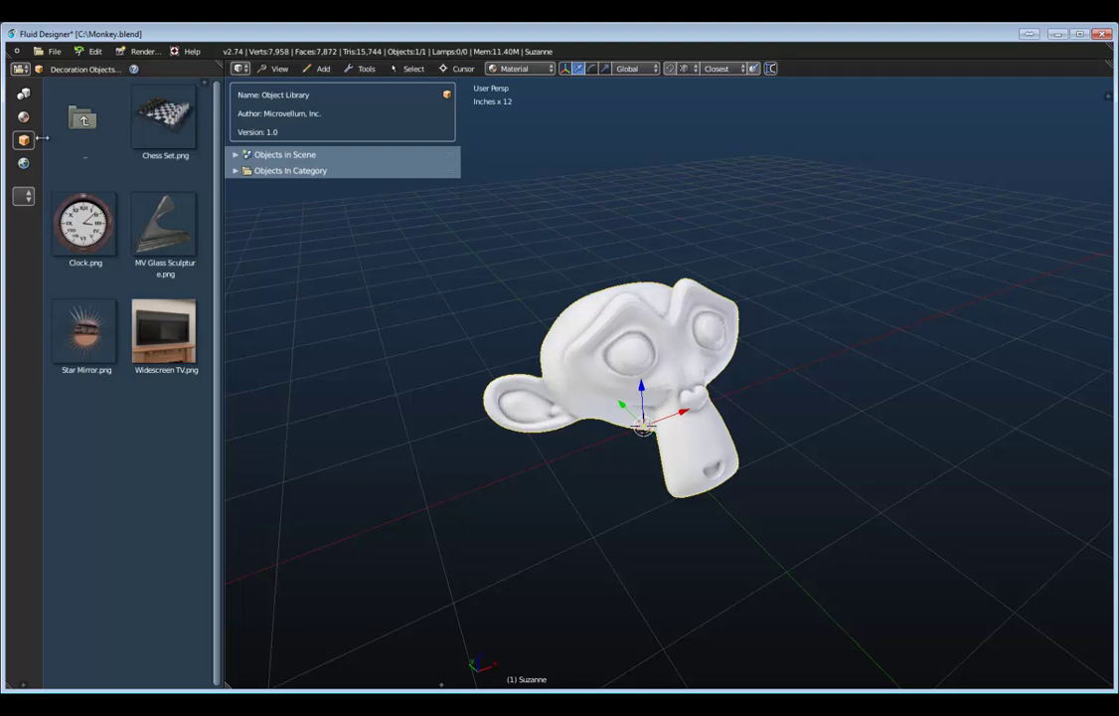
click(236, 171)
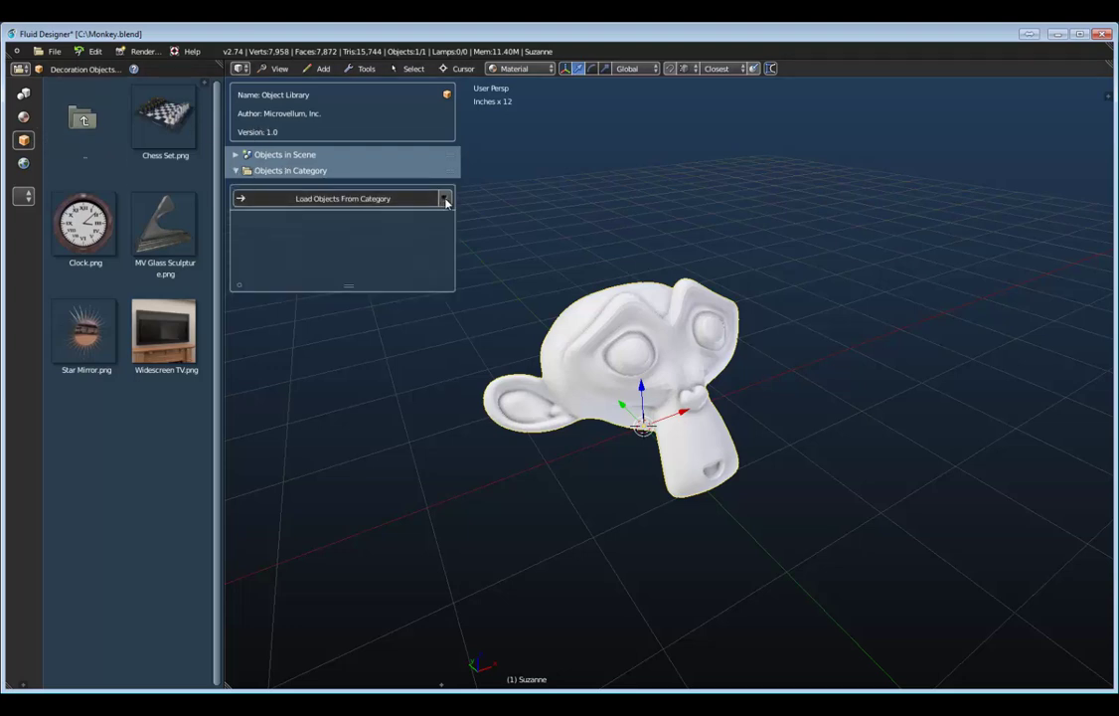
click(445, 199)
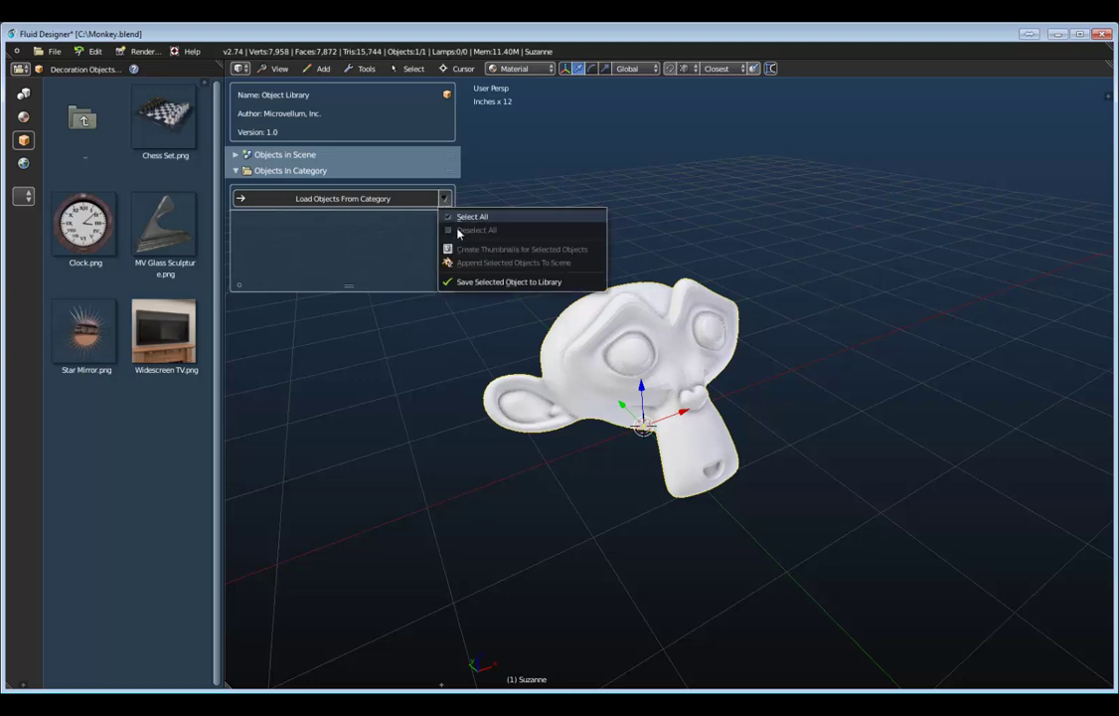
click(496, 283)
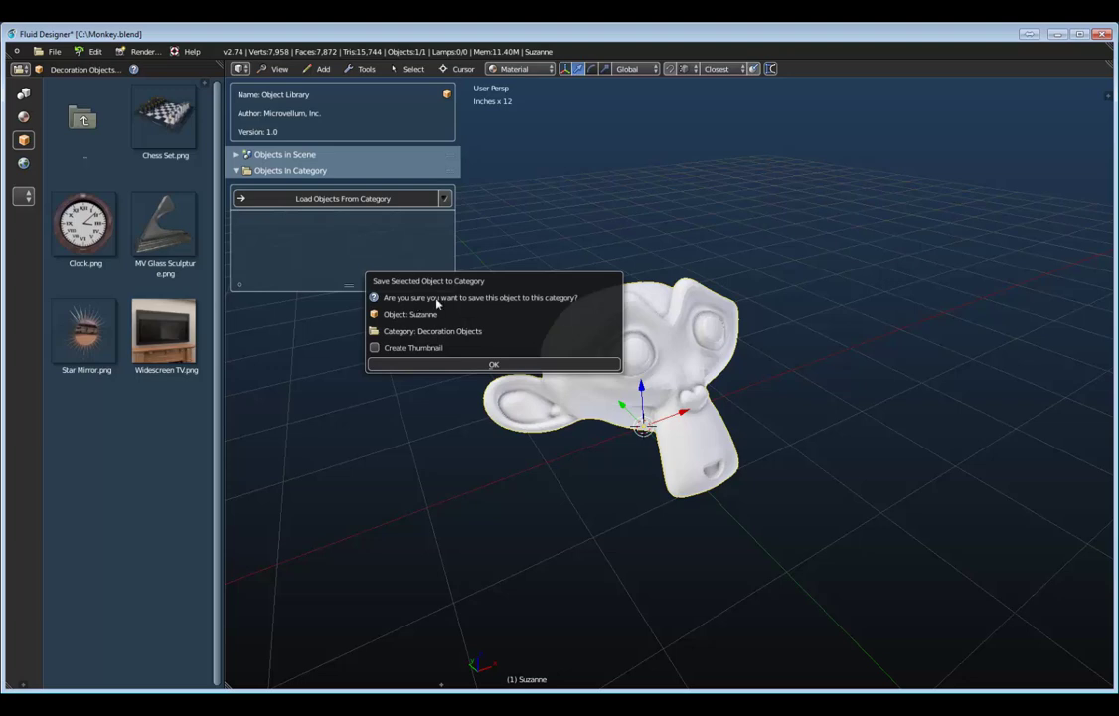
click(384, 348)
click(472, 367)
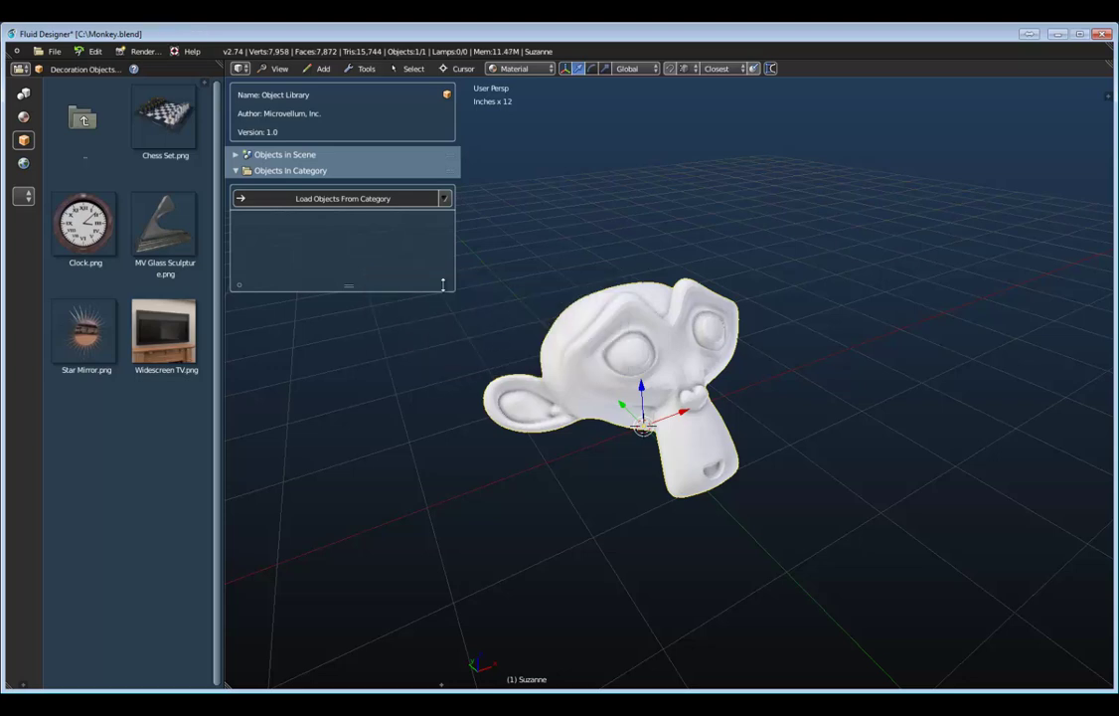
- Refresh the Decoration Objects category by switching the object library to Books and back
click(59, 69)
click(44, 150)
click(55, 70)
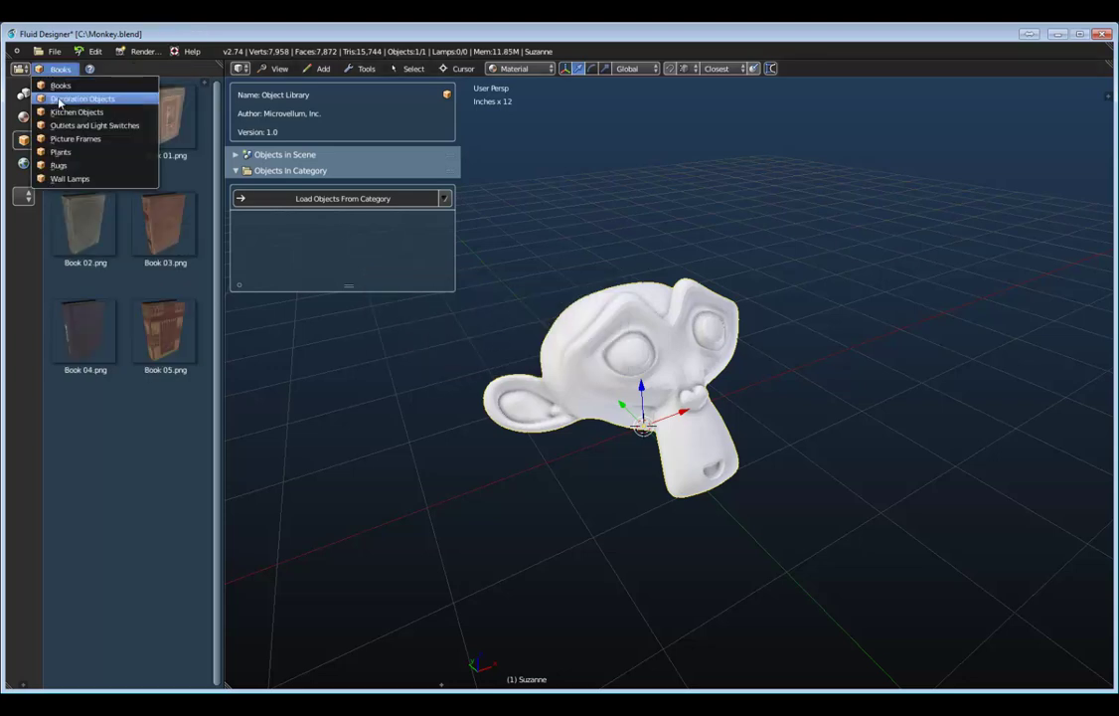
click(85, 99)
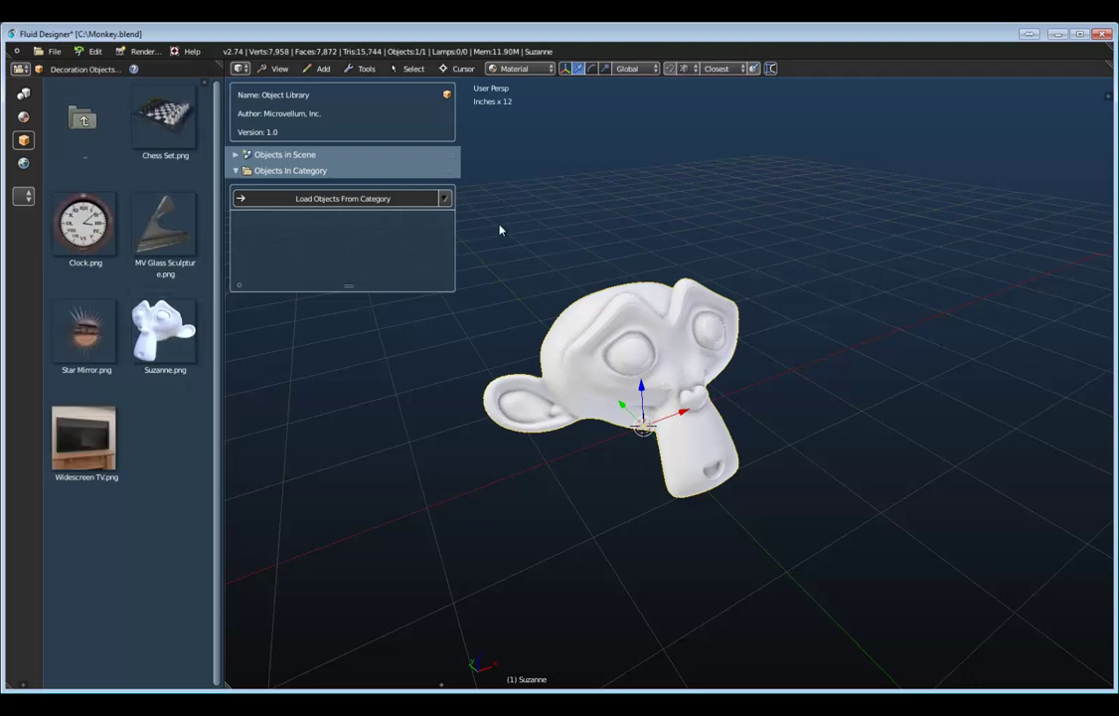
- Start a new empty file and show the object library's Decoration Objects category
key(ctrl+n)
click(537, 227)
click(24, 140)
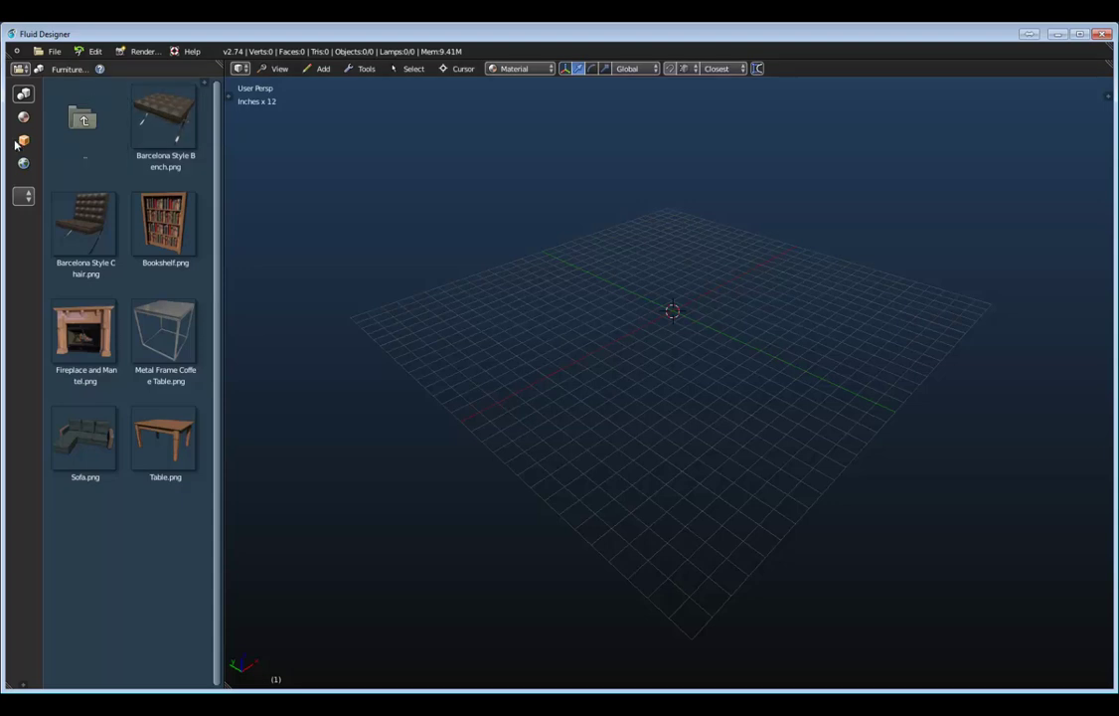
click(57, 69)
click(71, 102)
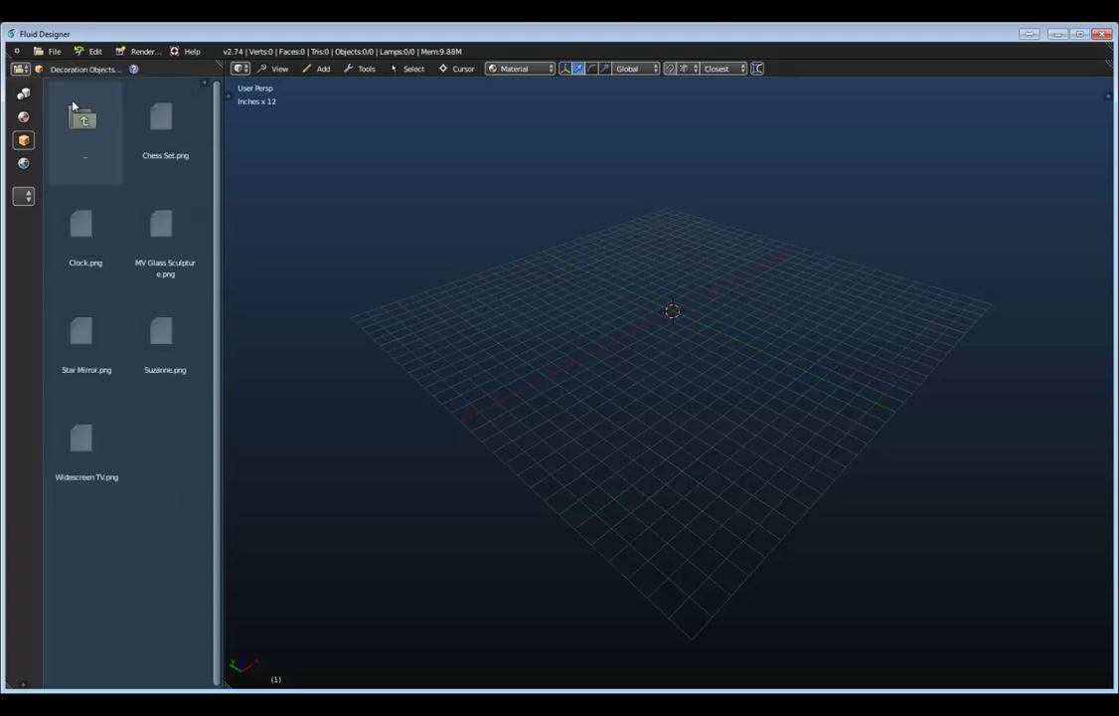
- Add a mesh plane at the scene's origin and scale it up to cover most of the grid
key(shift+a)
mouse_move(652, 311)
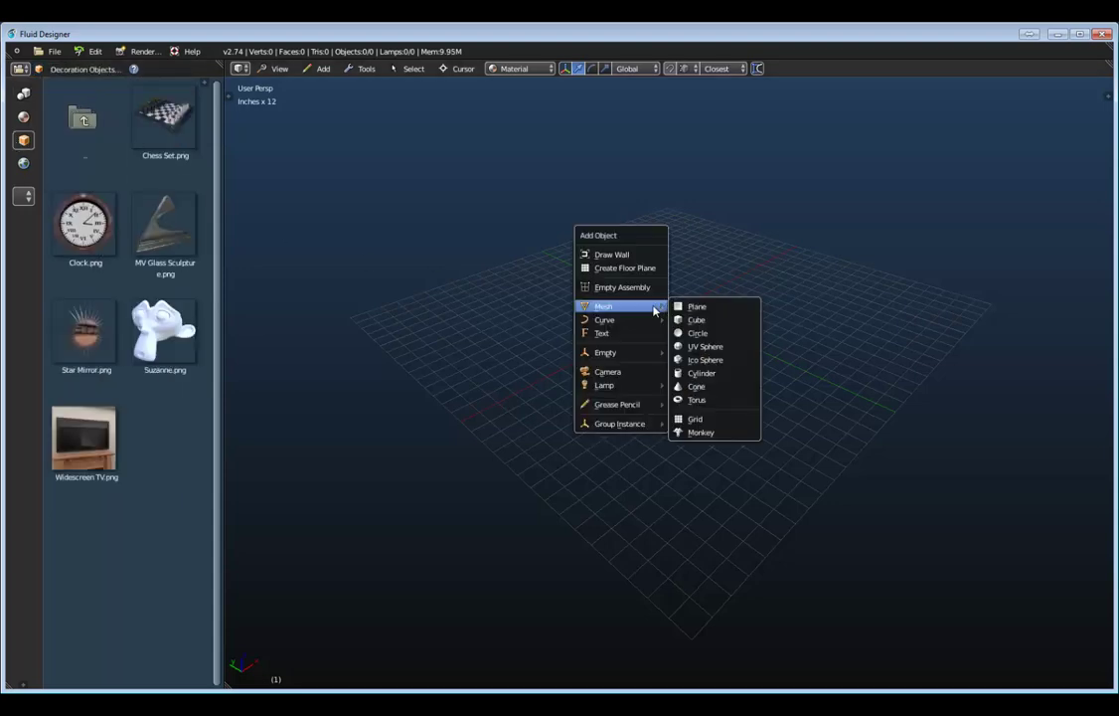
click(691, 306)
key(s)
click(718, 525)
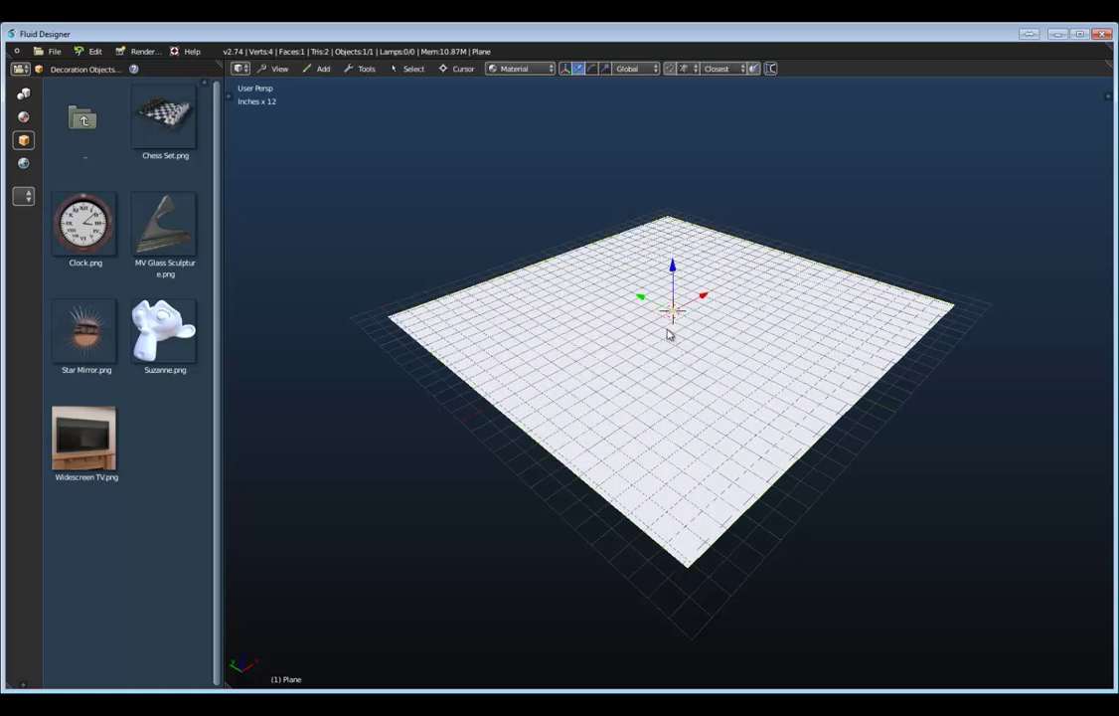
- Place eight copies of the Suzanne library object on the plane, seven toward the back and one in front
scroll(671, 338, up, 5)
drag(164, 328, 553, 365)
shift+click(553, 365)
shift+click(646, 326)
shift+click(739, 306)
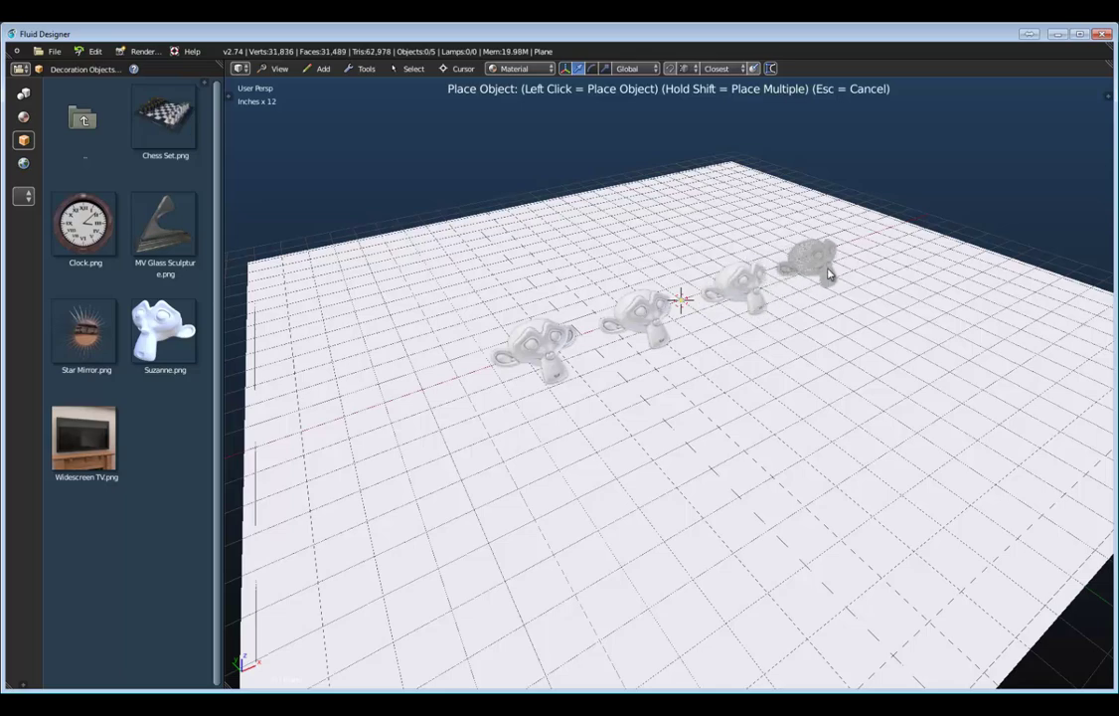
shift+click(835, 270)
shift+click(726, 248)
shift+click(604, 260)
shift+click(527, 279)
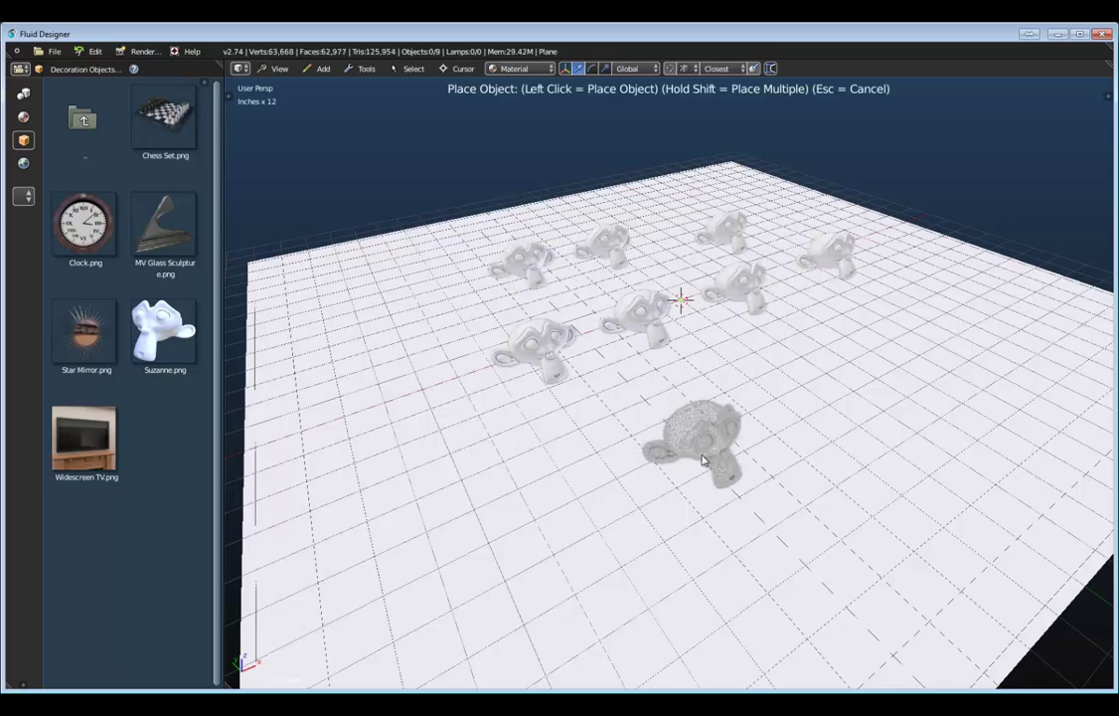
click(700, 439)
middle_drag(802, 393, 756, 420)
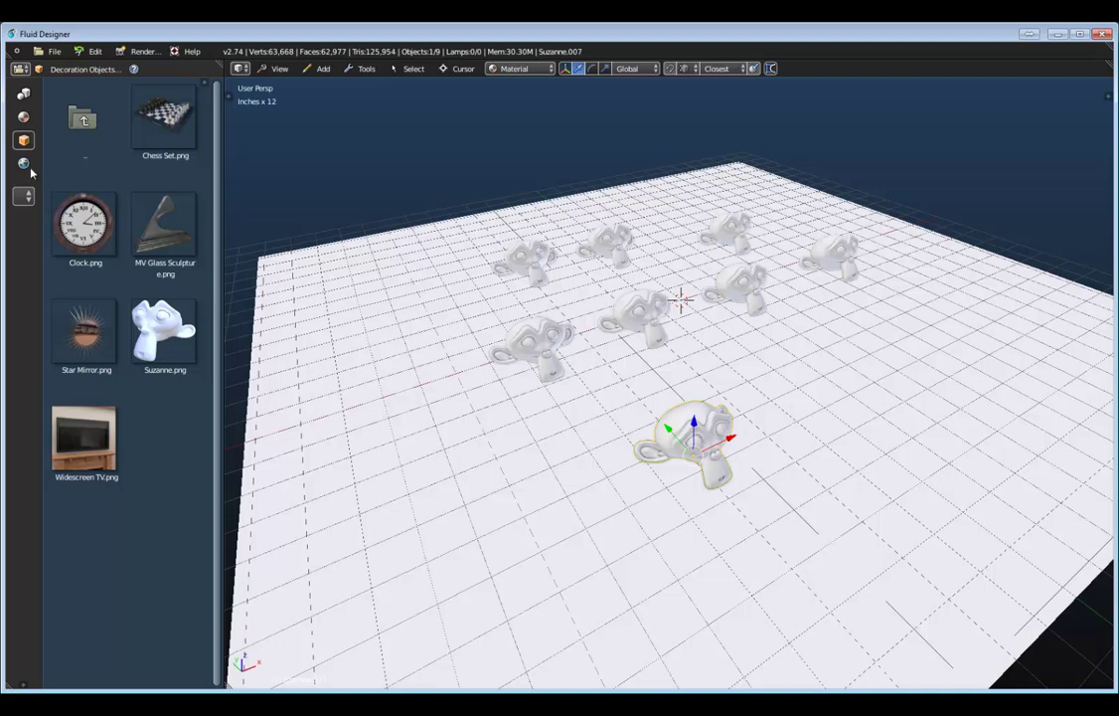
- Display the Object Library settings with the Objects in Scene and Objects In Category sections
key(t)
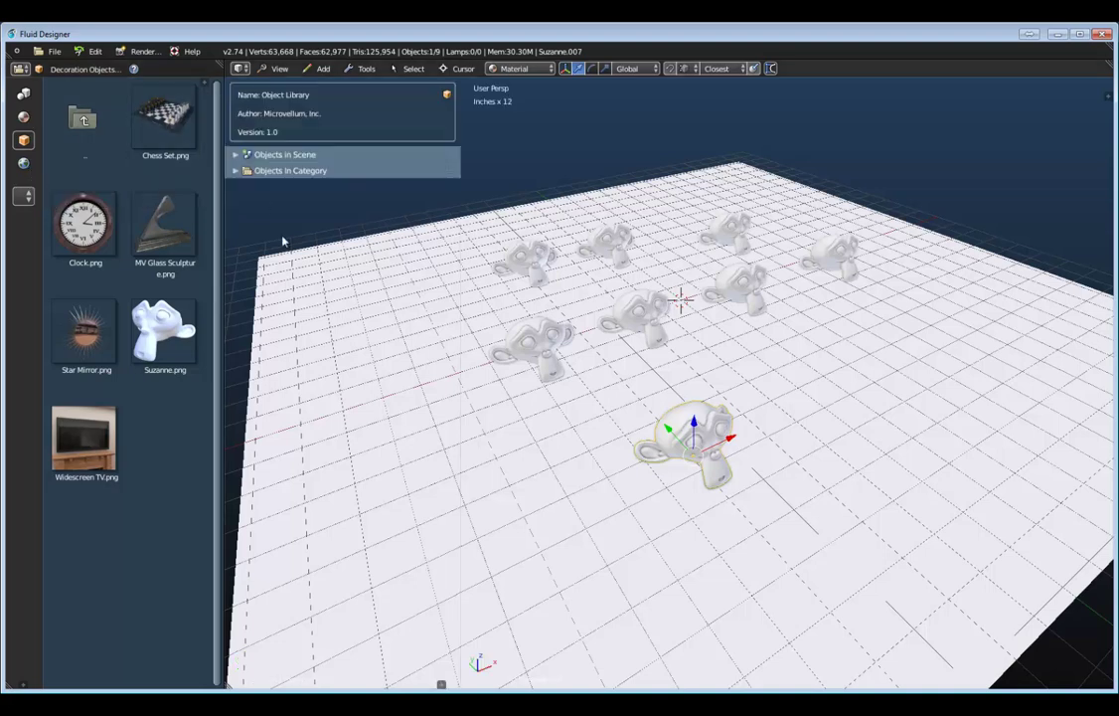